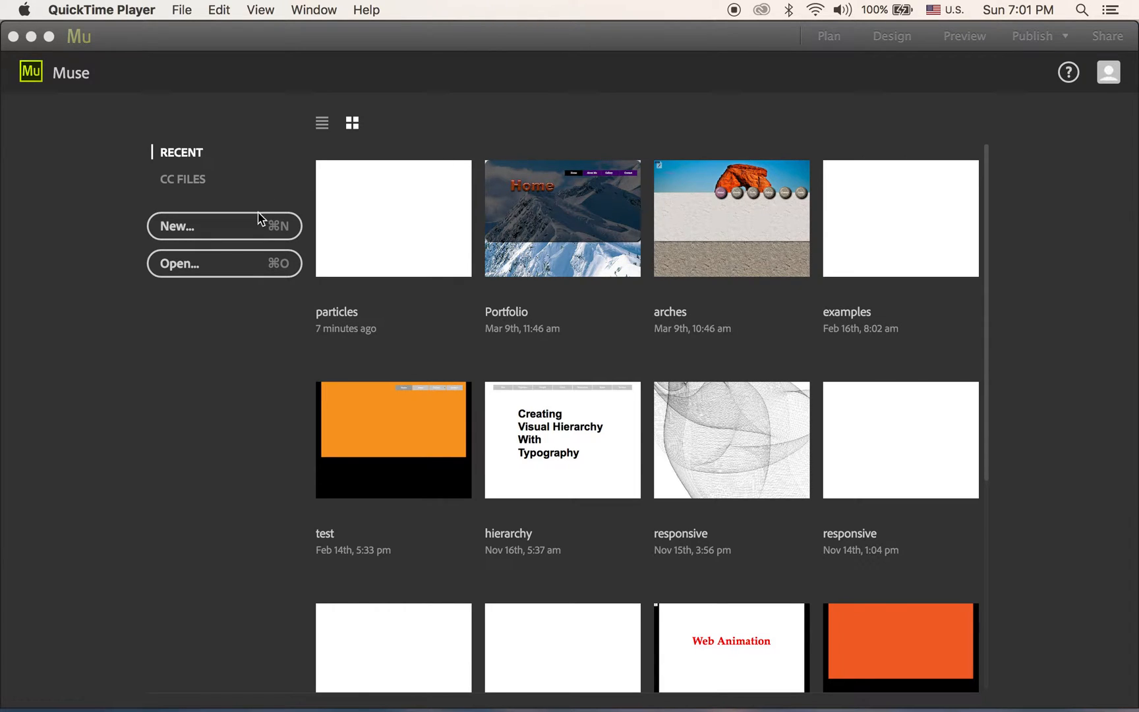
# - Create a new Fluid Width site with one column and a maximum page width of 960
pyautogui.click(242, 163)
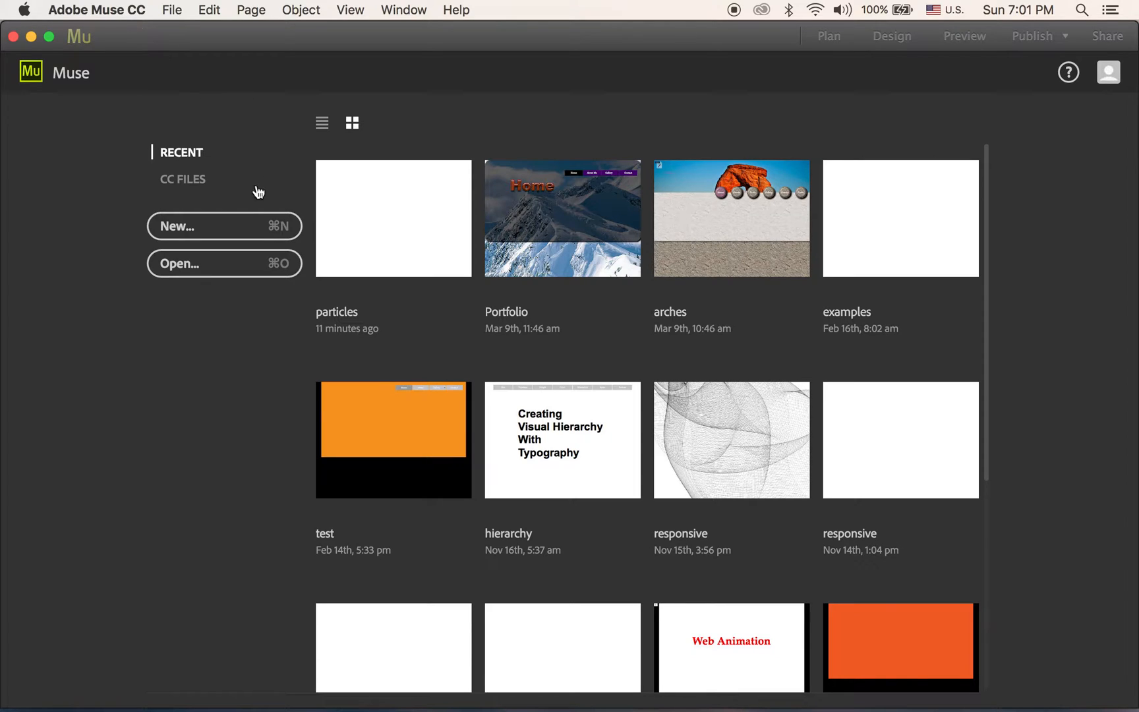
pyautogui.click(237, 230)
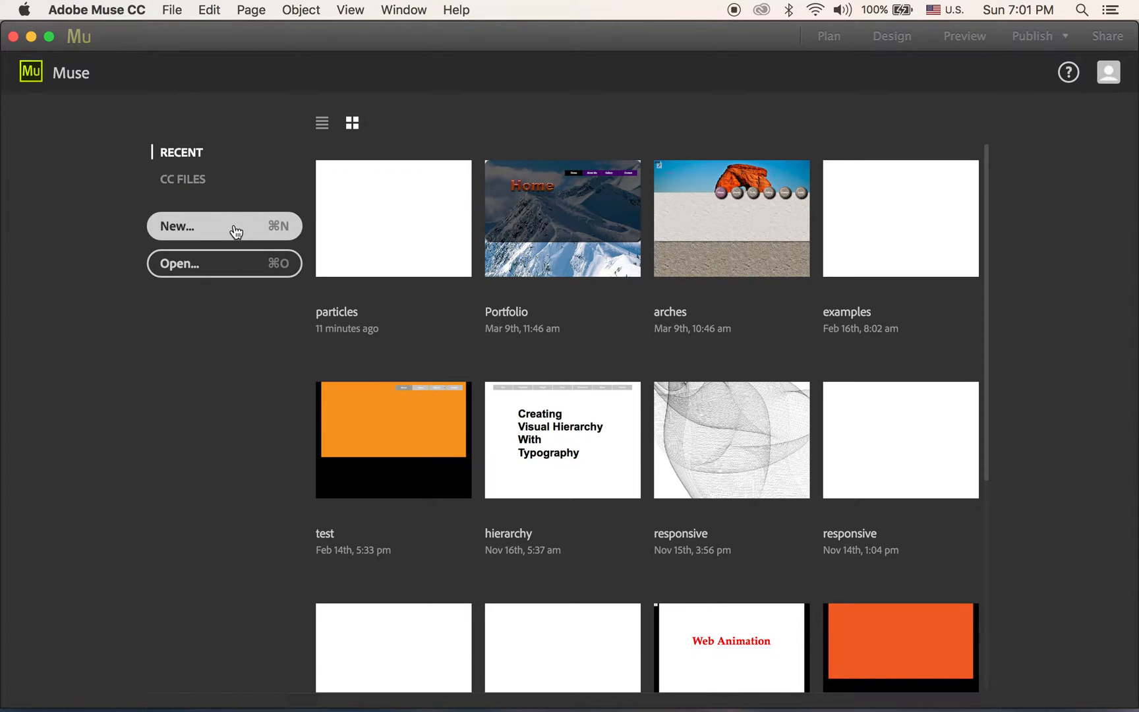
pyautogui.click(236, 230)
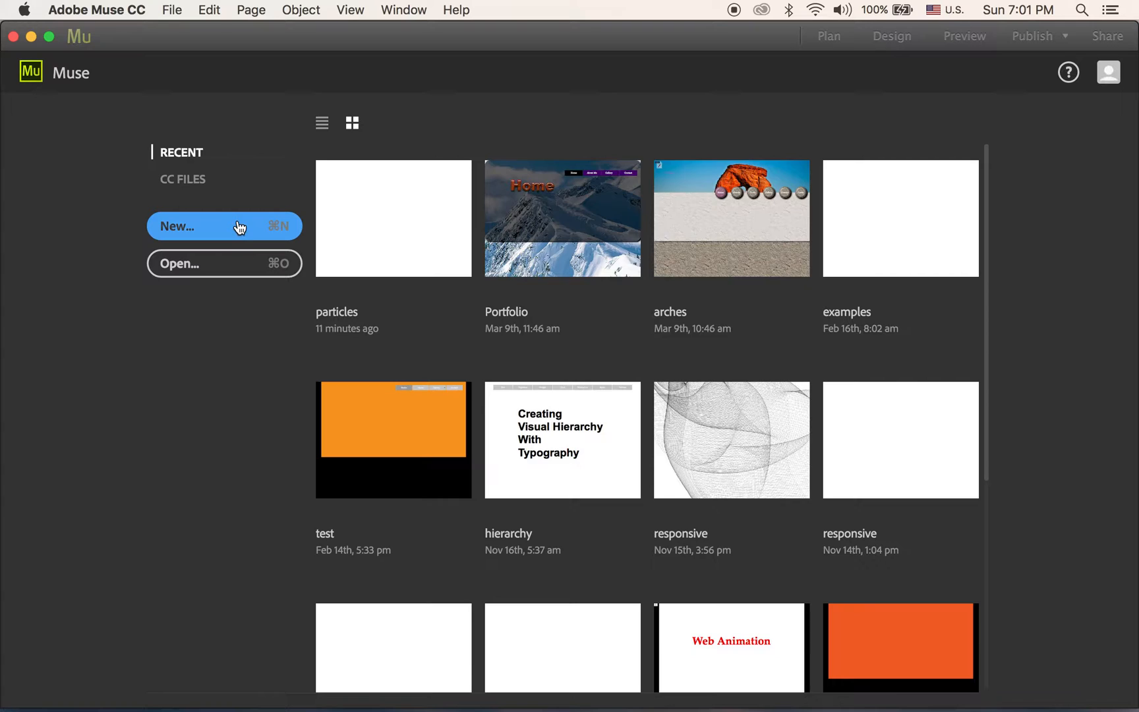
pyautogui.moveTo(446, 147); pyautogui.dragTo(436, 146)
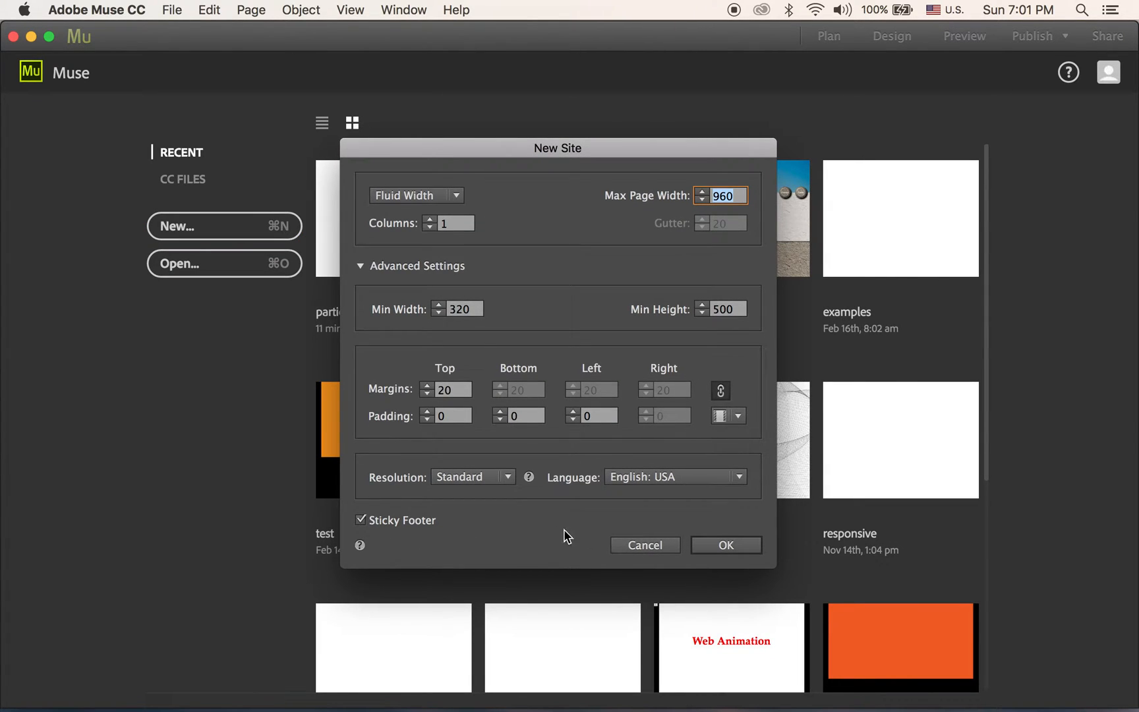
pyautogui.click(357, 261)
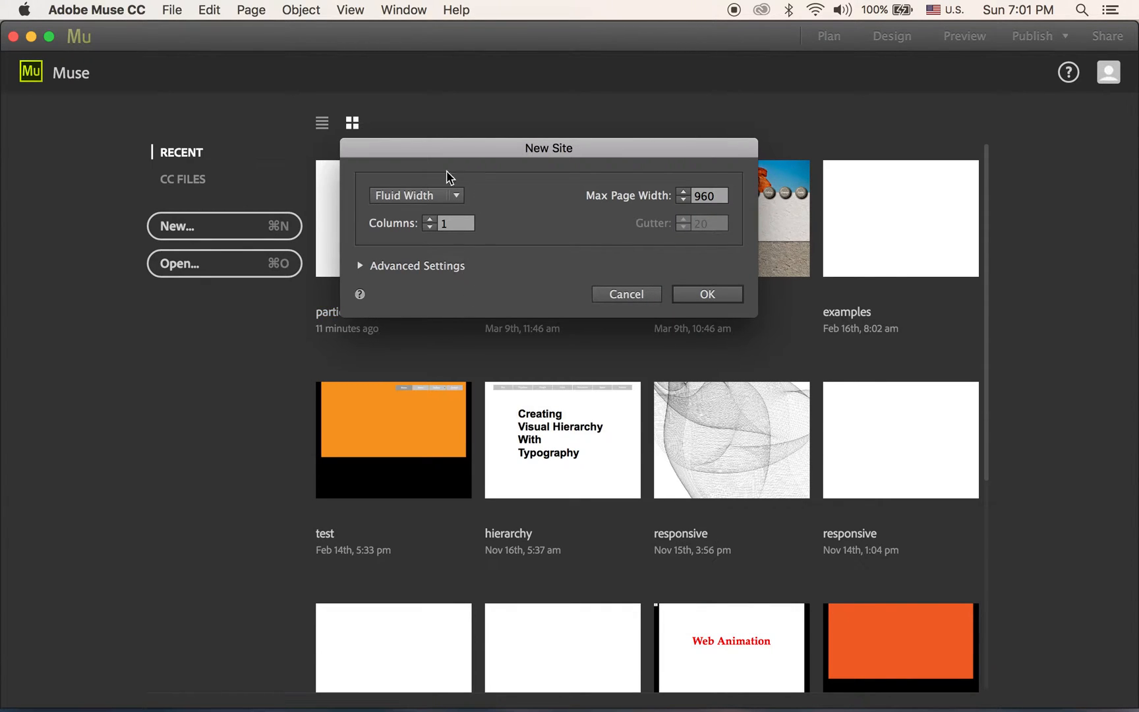
pyautogui.click(360, 266)
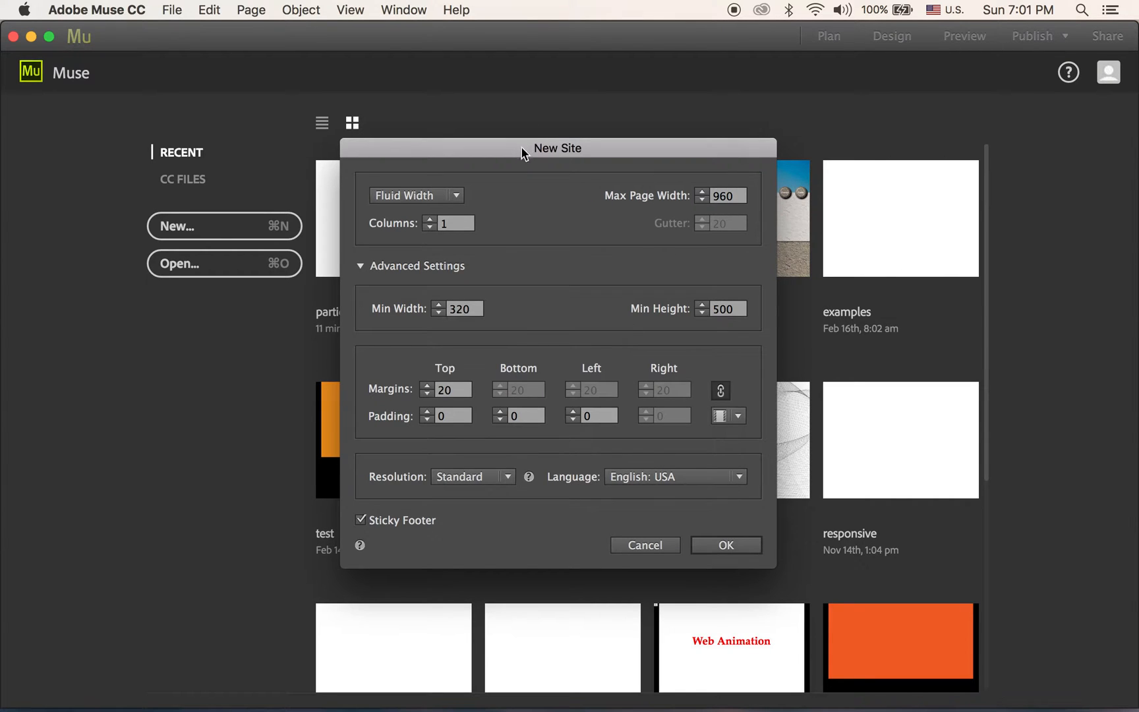
pyautogui.moveTo(515, 147); pyautogui.dragTo(498, 139)
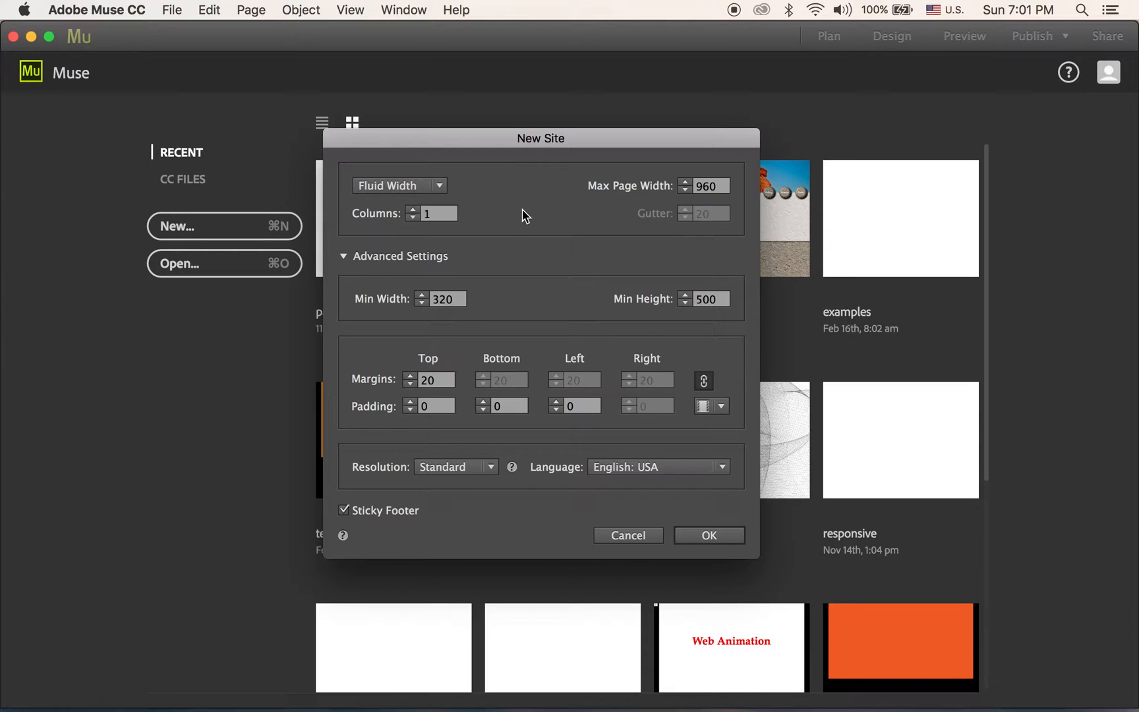
pyautogui.click(440, 187)
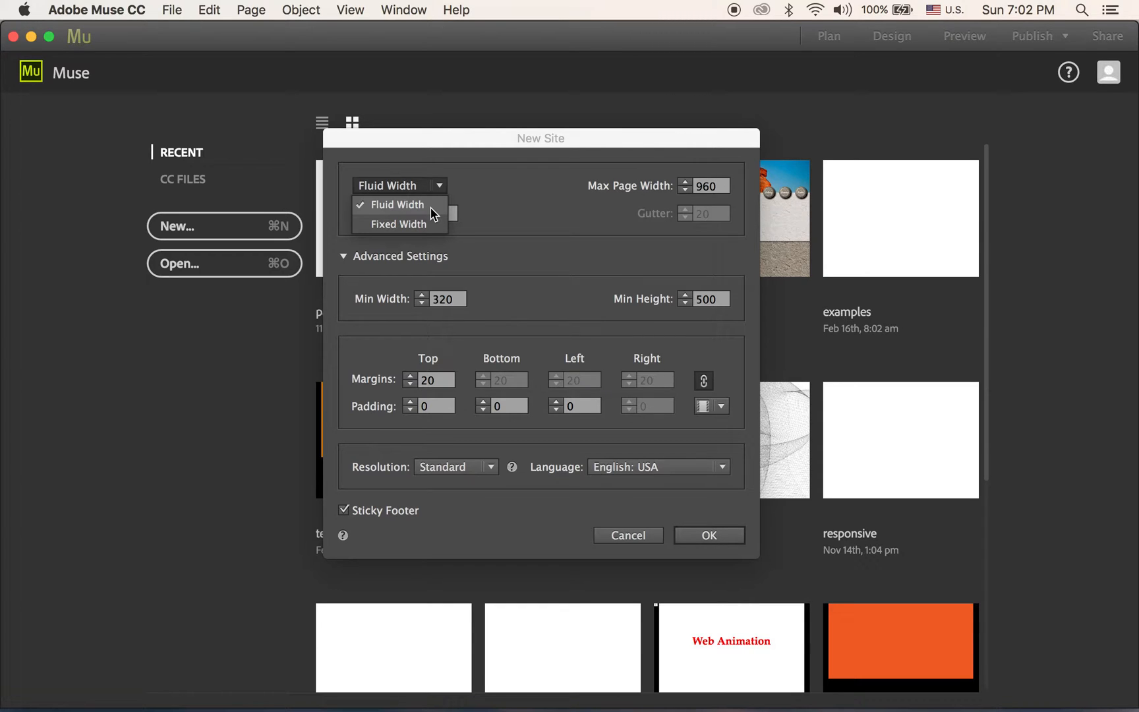
pyautogui.click(433, 213)
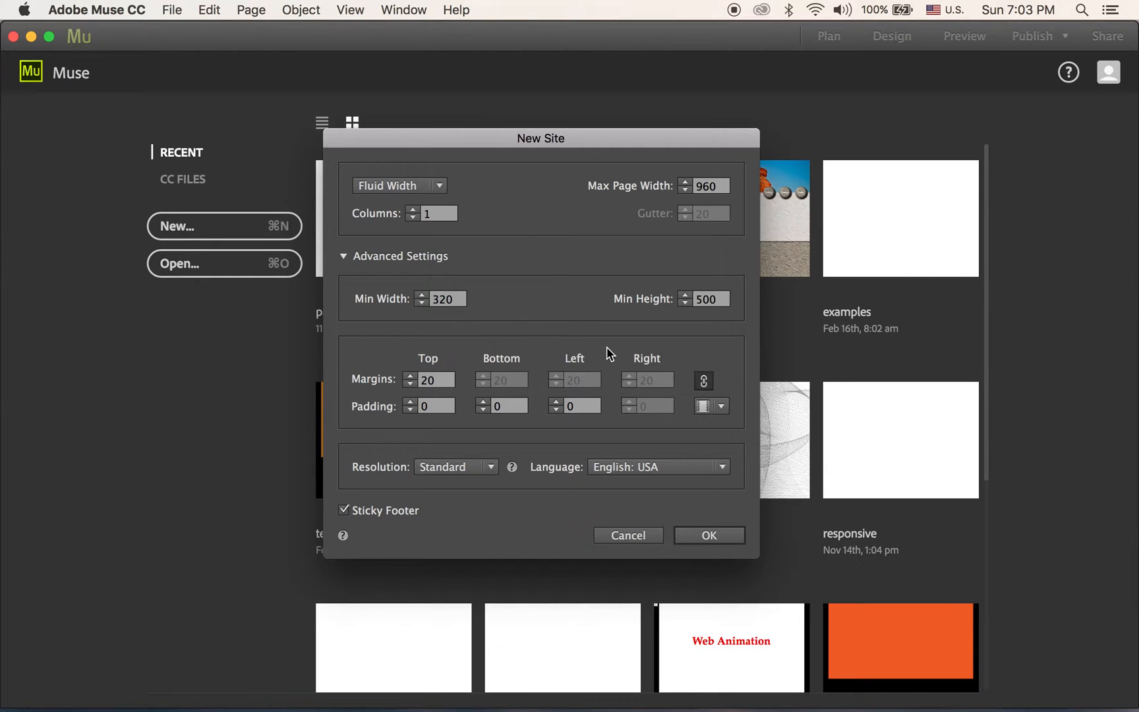
pyautogui.click(709, 534)
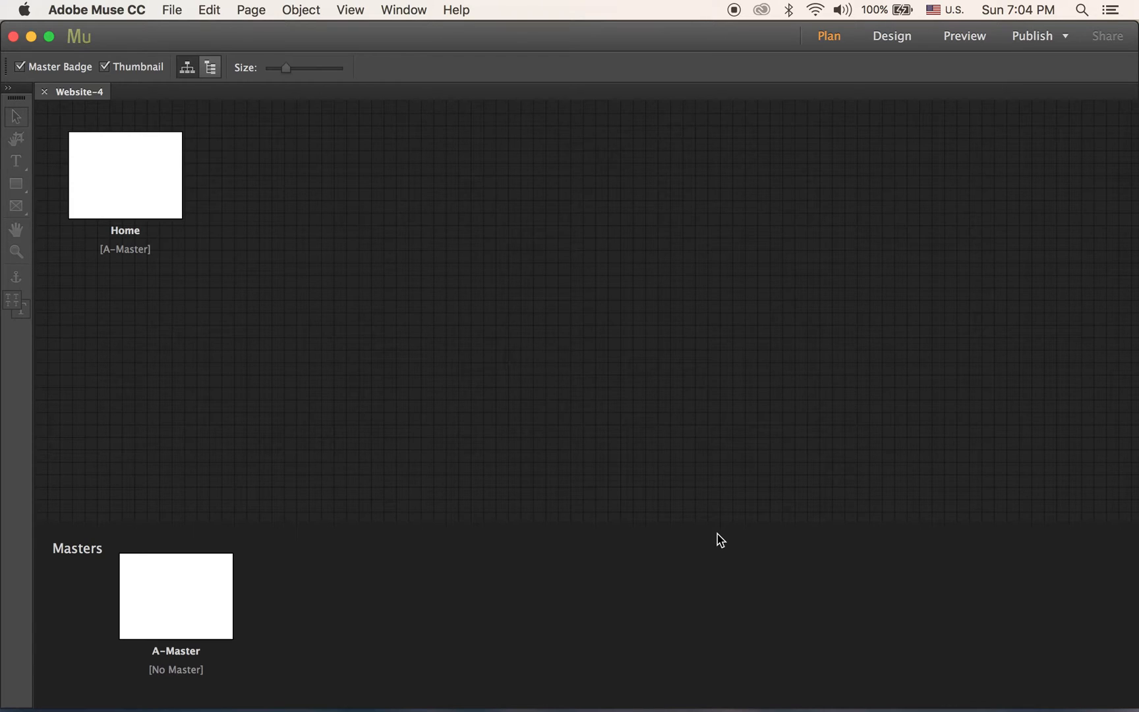
# - Add three pages at the top level of the site map, directly after the Home page
pyautogui.moveTo(163, 168)
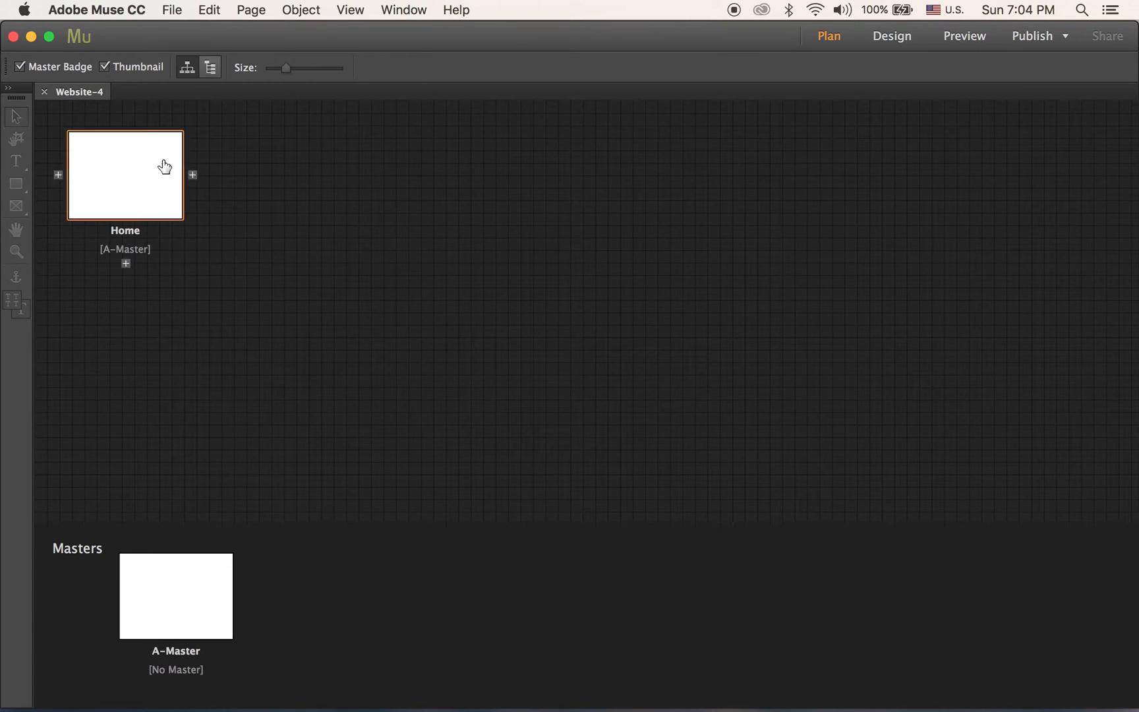
pyautogui.click(192, 175)
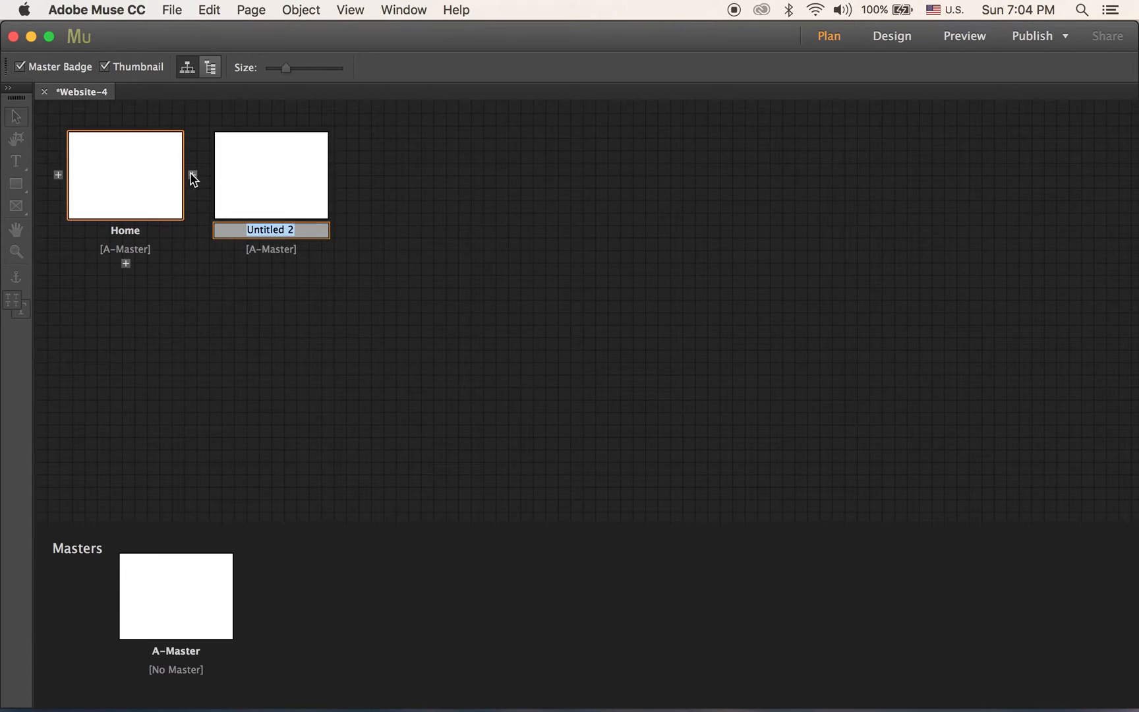
pyautogui.click(193, 176)
pyautogui.click(193, 175)
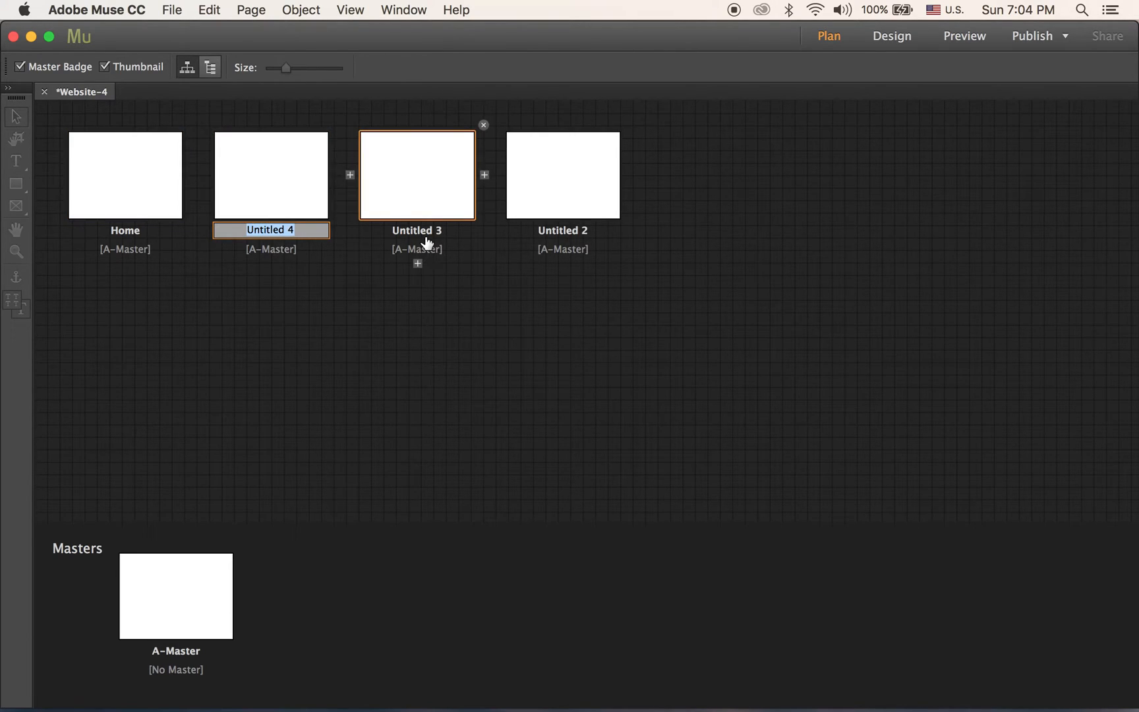
# - Add three child pages beneath the third top-level page, Untitled 3
pyautogui.click(418, 264)
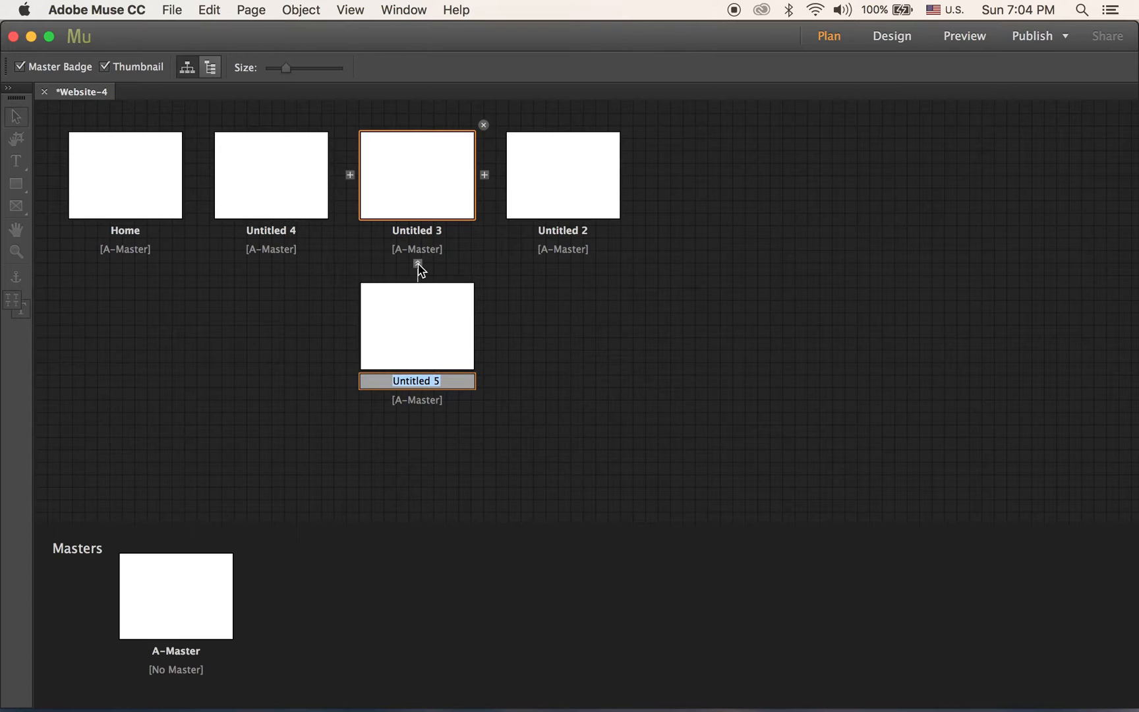
pyautogui.click(484, 326)
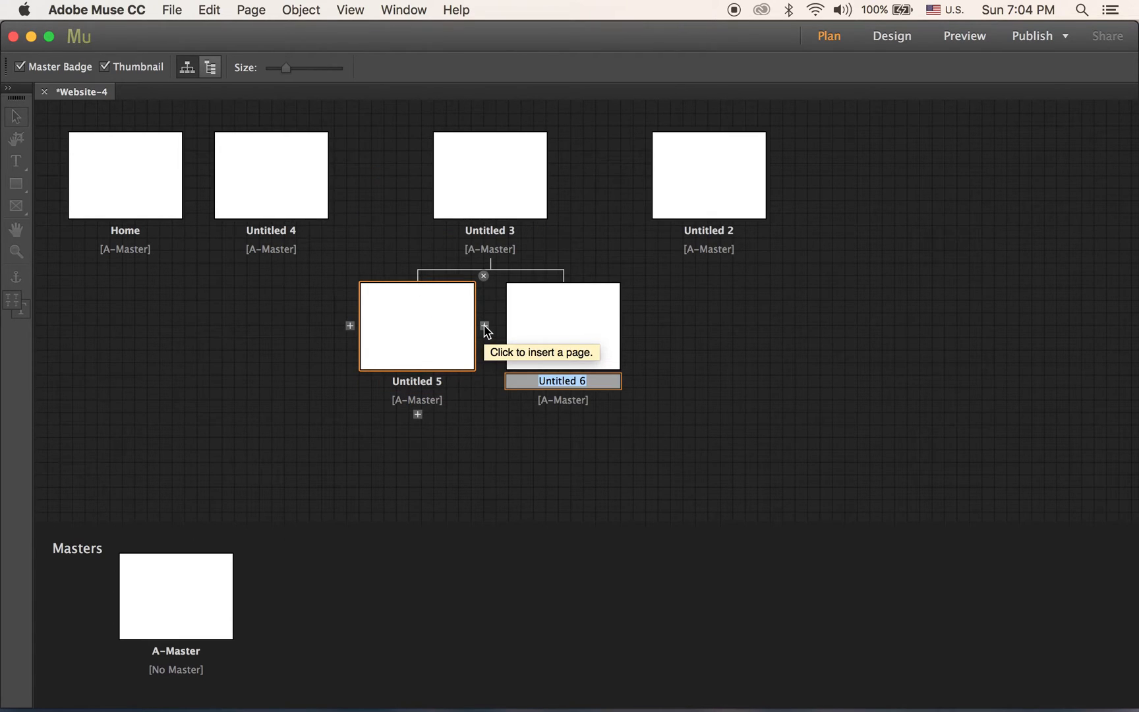
pyautogui.click(484, 326)
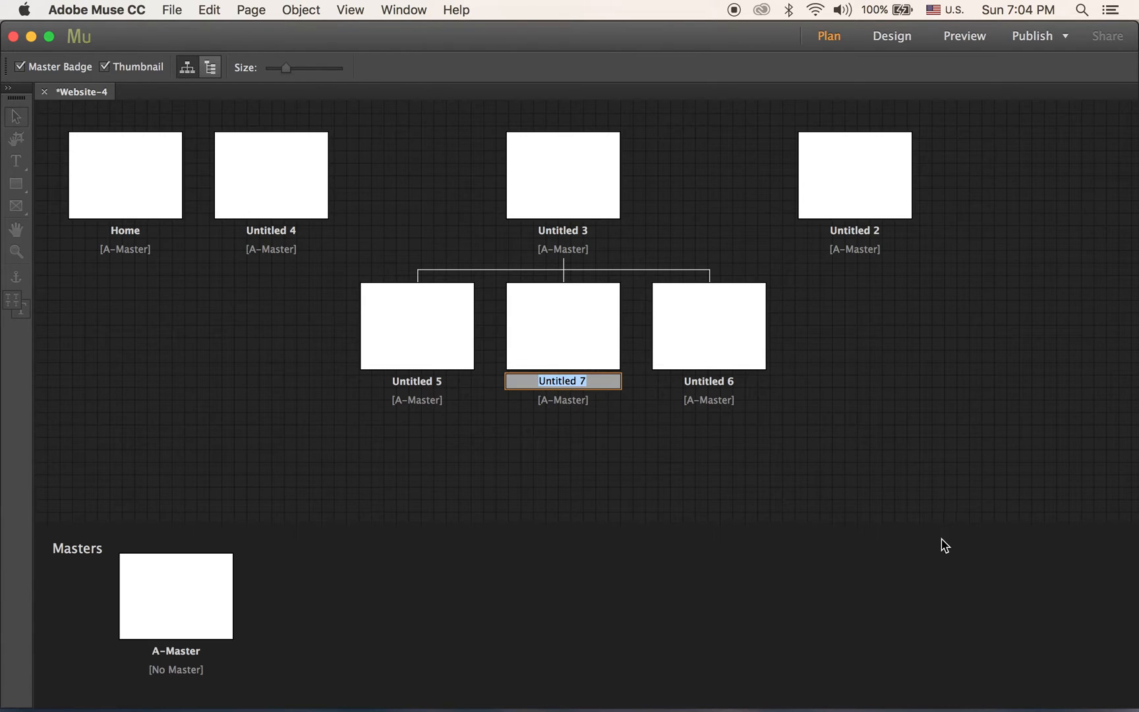
# - Delete all three child pages beneath the third top-level page
pyautogui.moveTo(575, 358)
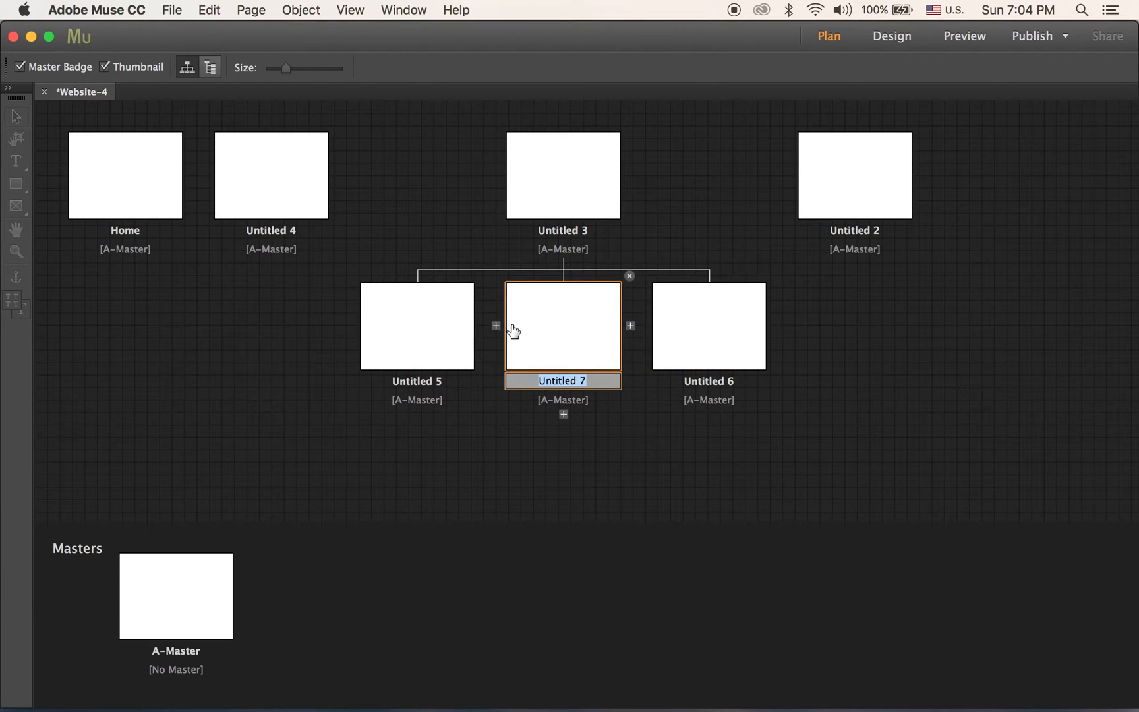
pyautogui.click(630, 276)
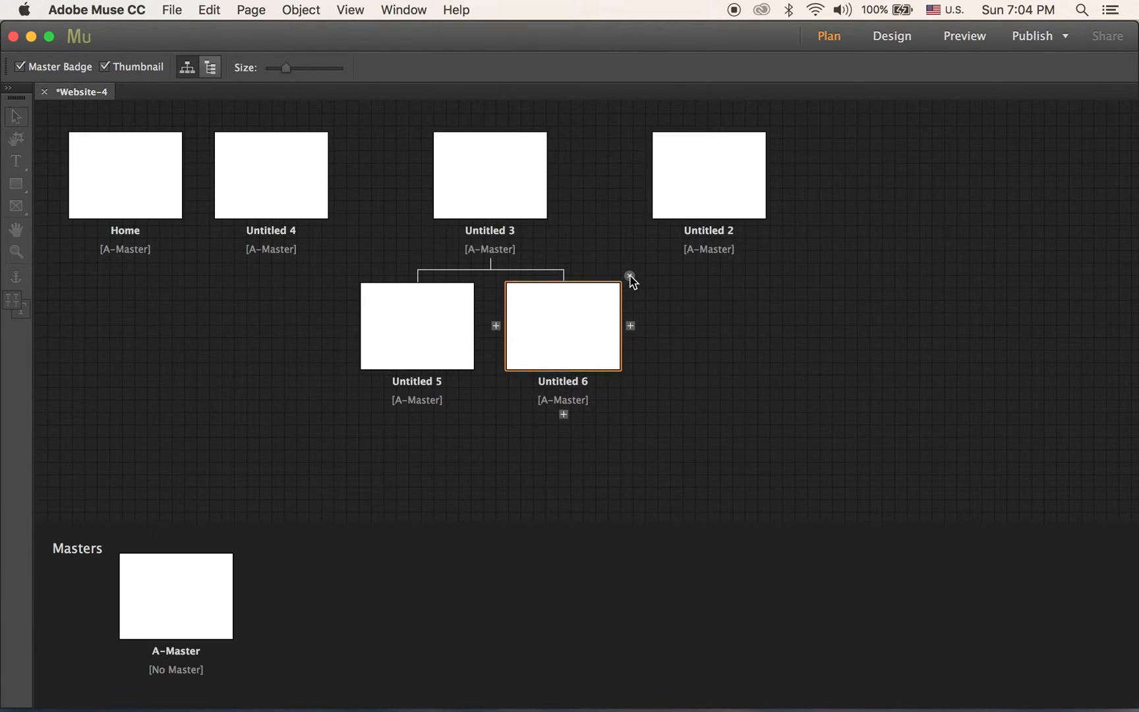
pyautogui.click(629, 278)
pyautogui.click(484, 277)
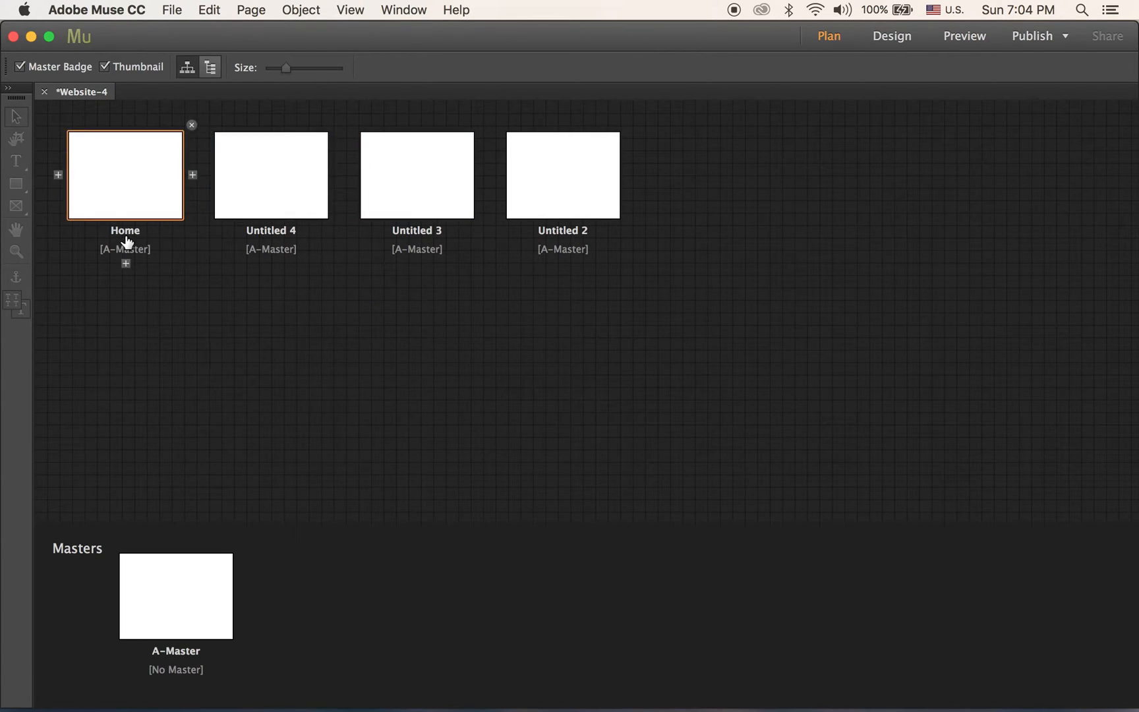
# - Rename the three pages following Home as About, Gallery and Contact, in that order
pyautogui.doubleClick(272, 231)
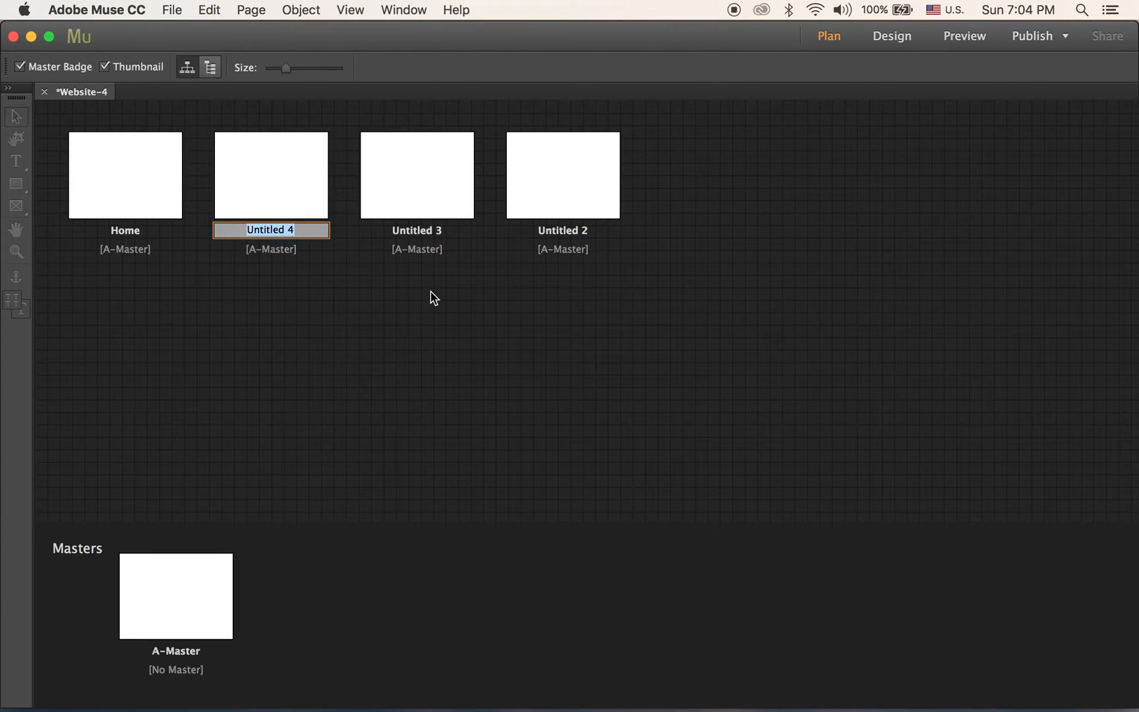
pyautogui.write('About')
pyautogui.doubleClick(437, 229)
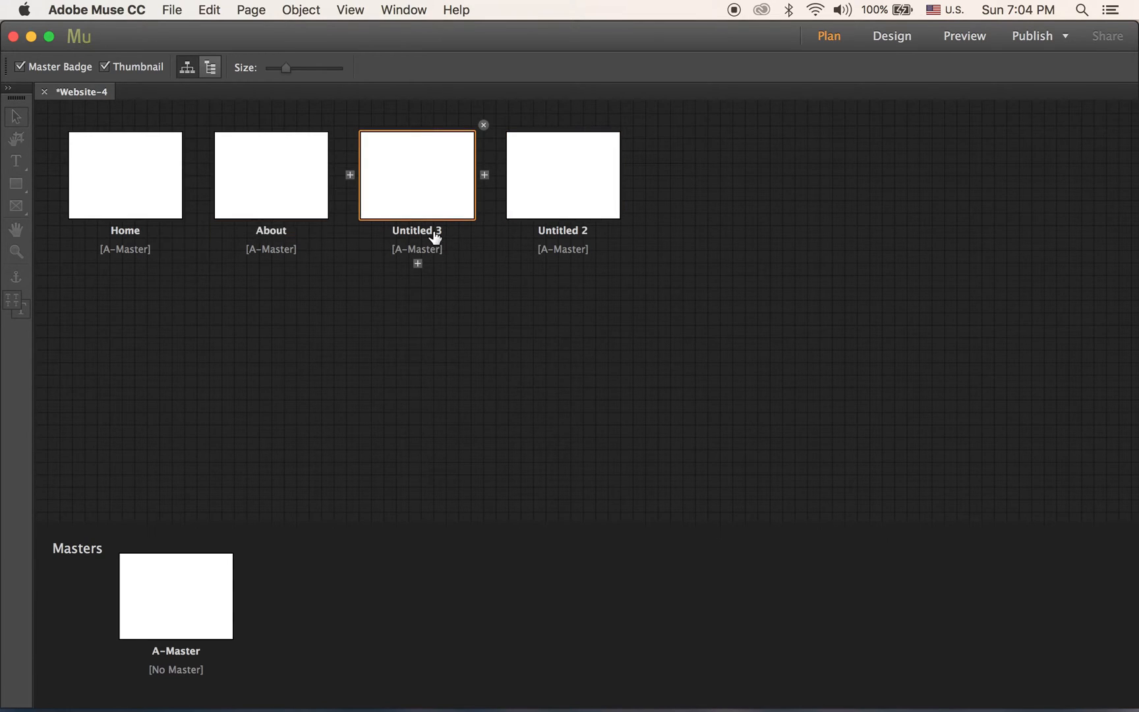
pyautogui.write('Gall')
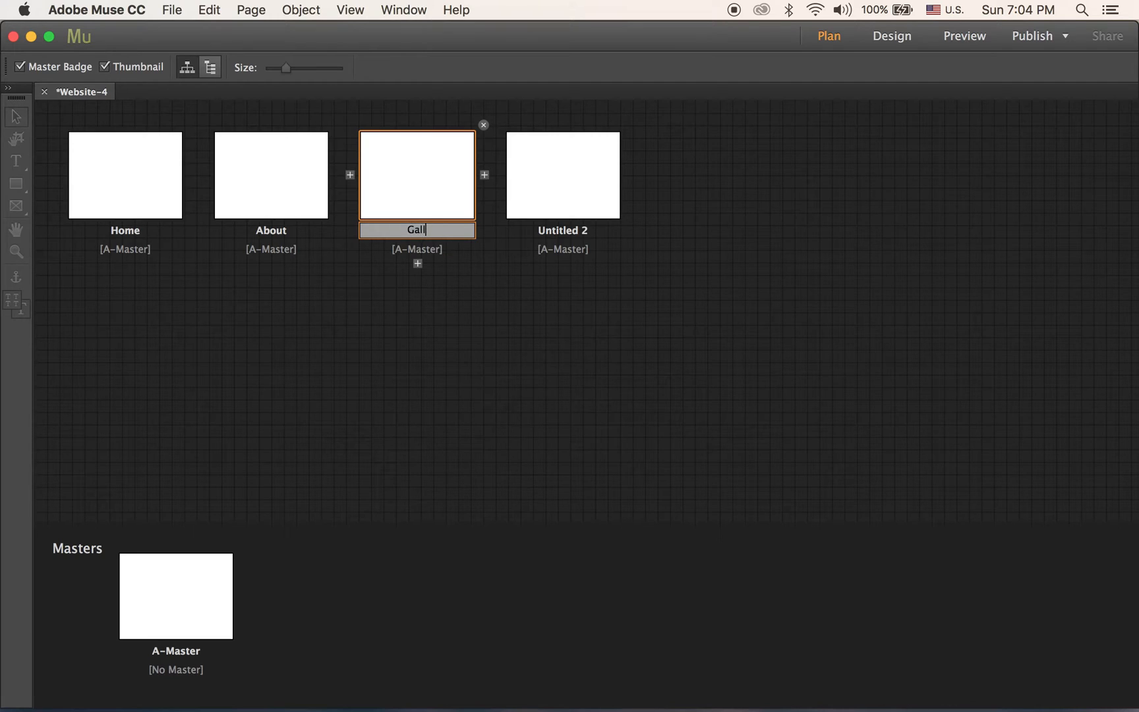
pyautogui.write('ery')
pyautogui.doubleClick(559, 230)
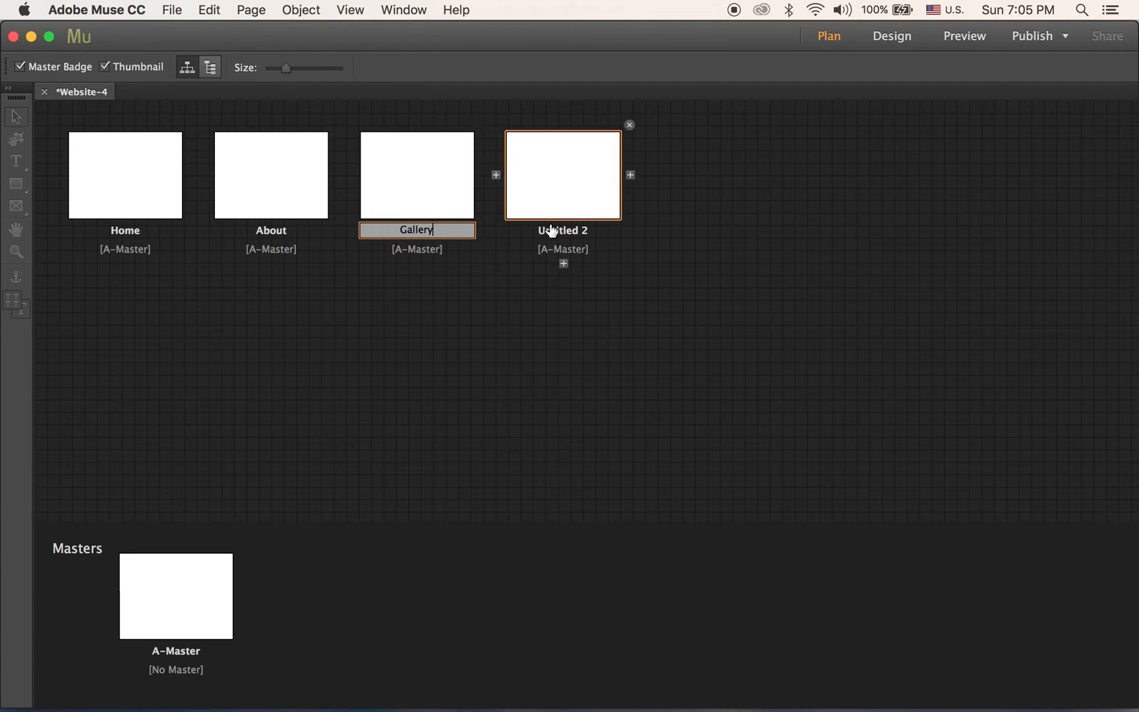
pyautogui.write('Co')
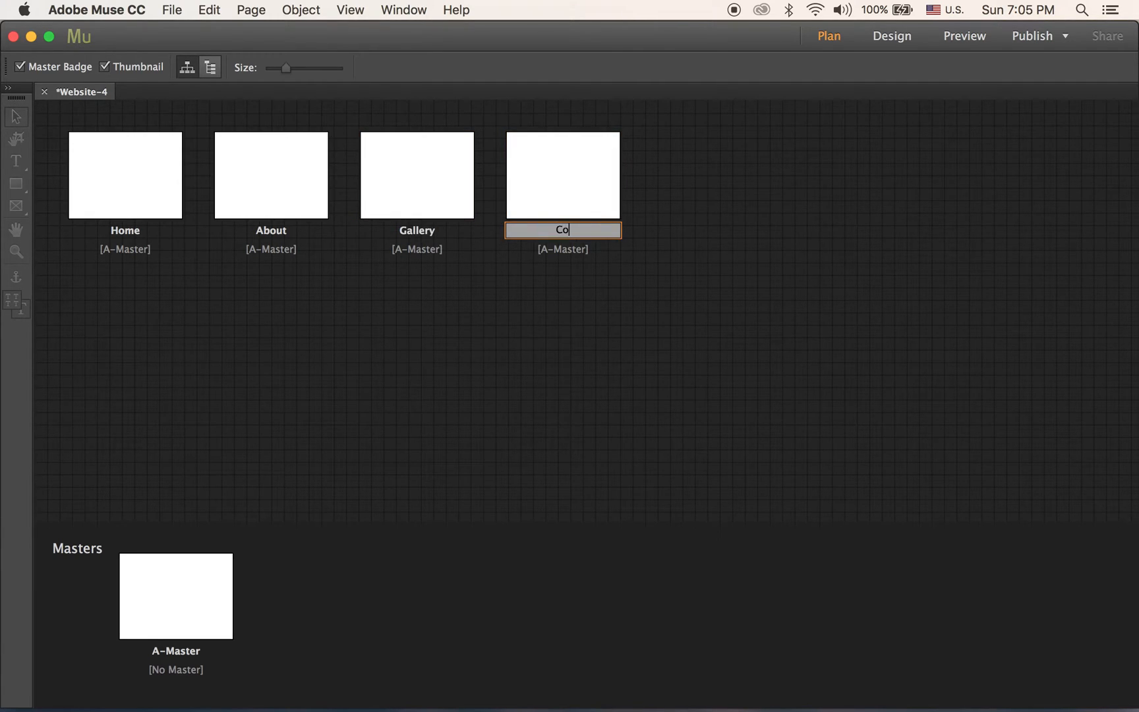
pyautogui.write('ntact')
pyautogui.click(601, 307)
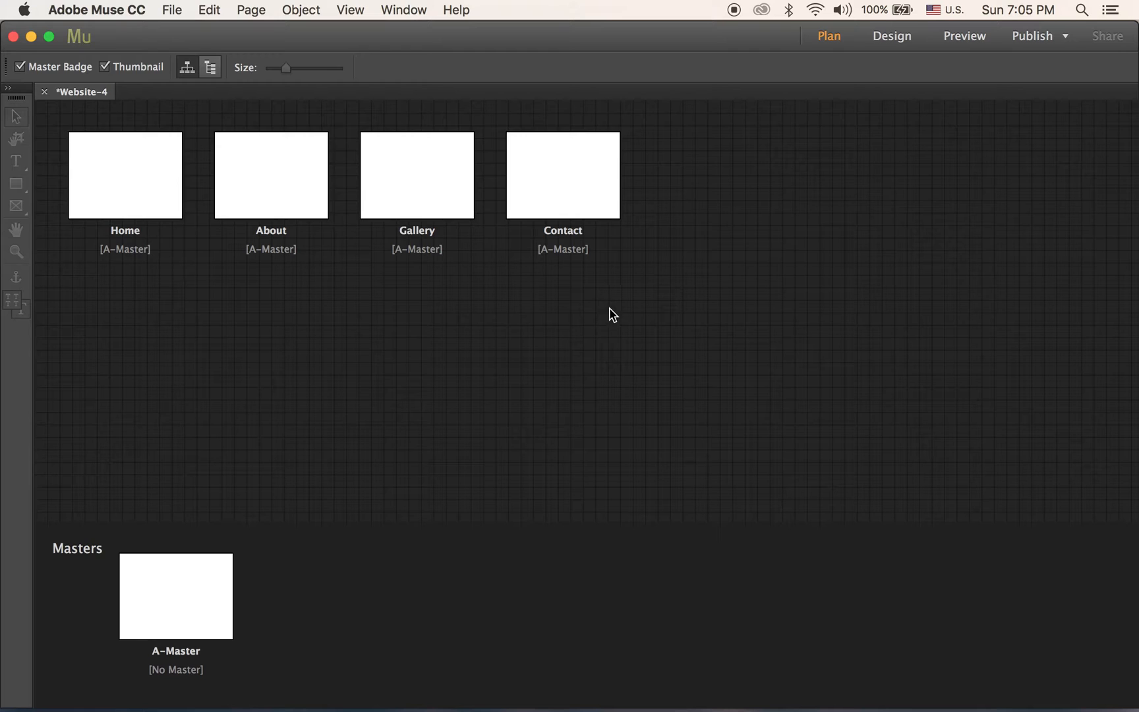
# - Add two child pages side by side beneath the Gallery page
pyautogui.moveTo(470, 234)
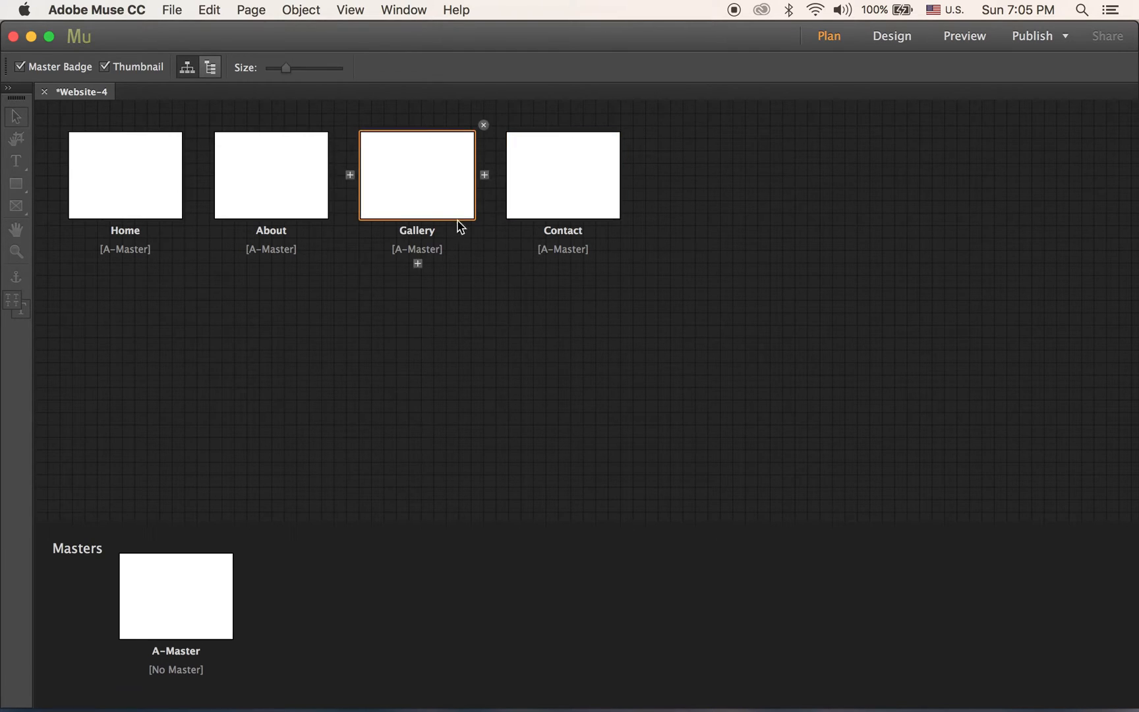
pyautogui.click(418, 263)
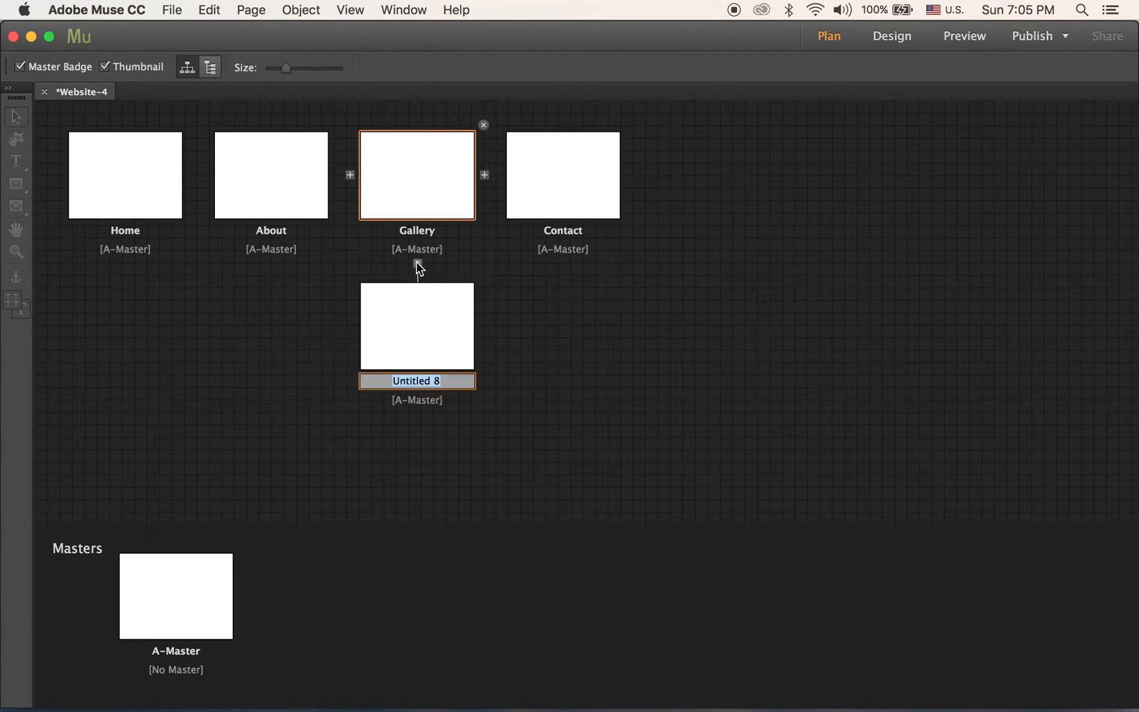
pyautogui.click(485, 325)
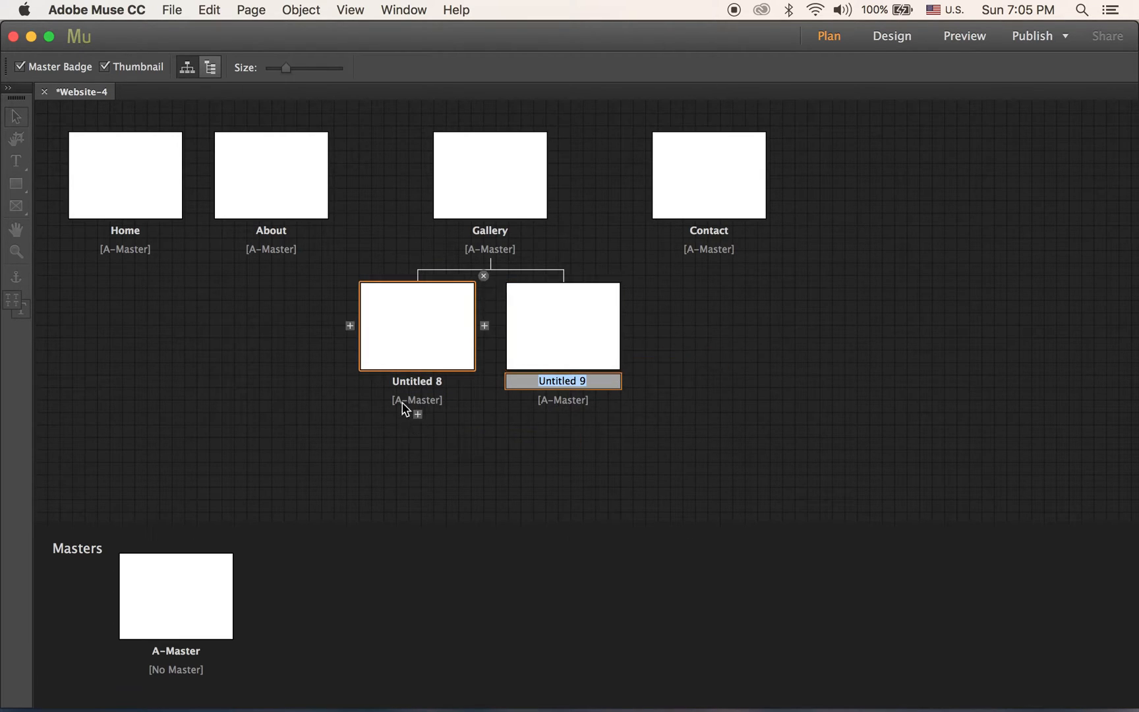
# - Rename Gallery's first child page as Painting and its second child page as Photography
pyautogui.doubleClick(416, 381)
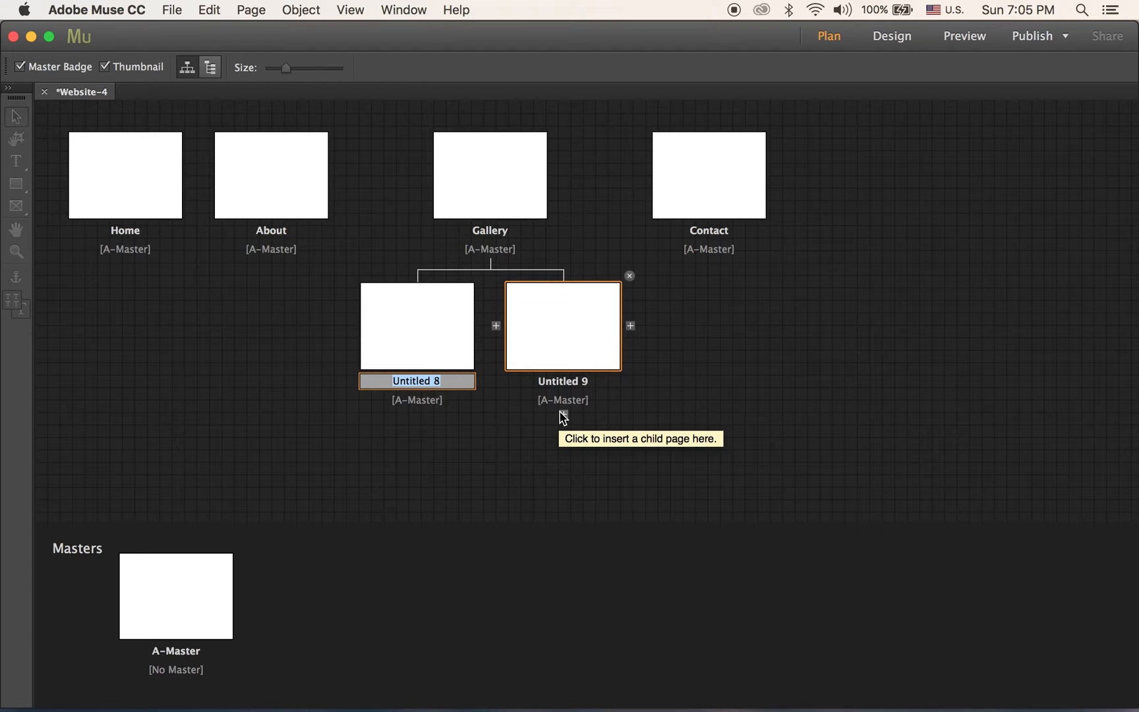
pyautogui.write('Pau')
pyautogui.press('BackSpace')
pyautogui.write('inting')
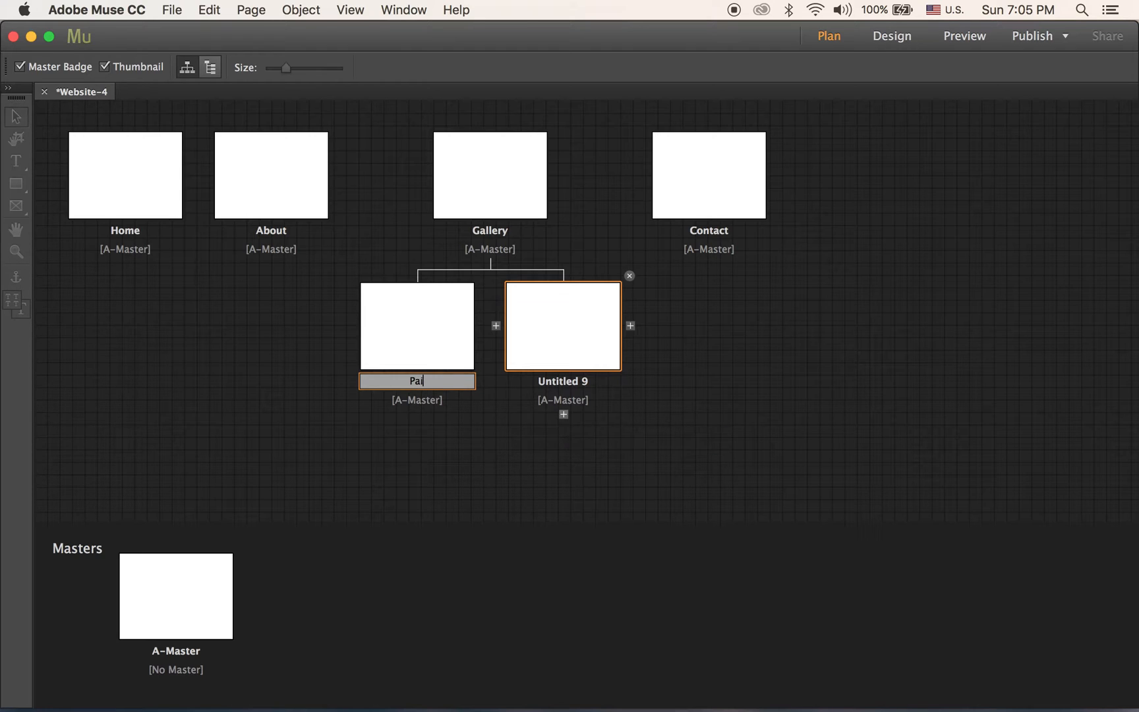
pyautogui.doubleClick(563, 382)
pyautogui.write('Ph')
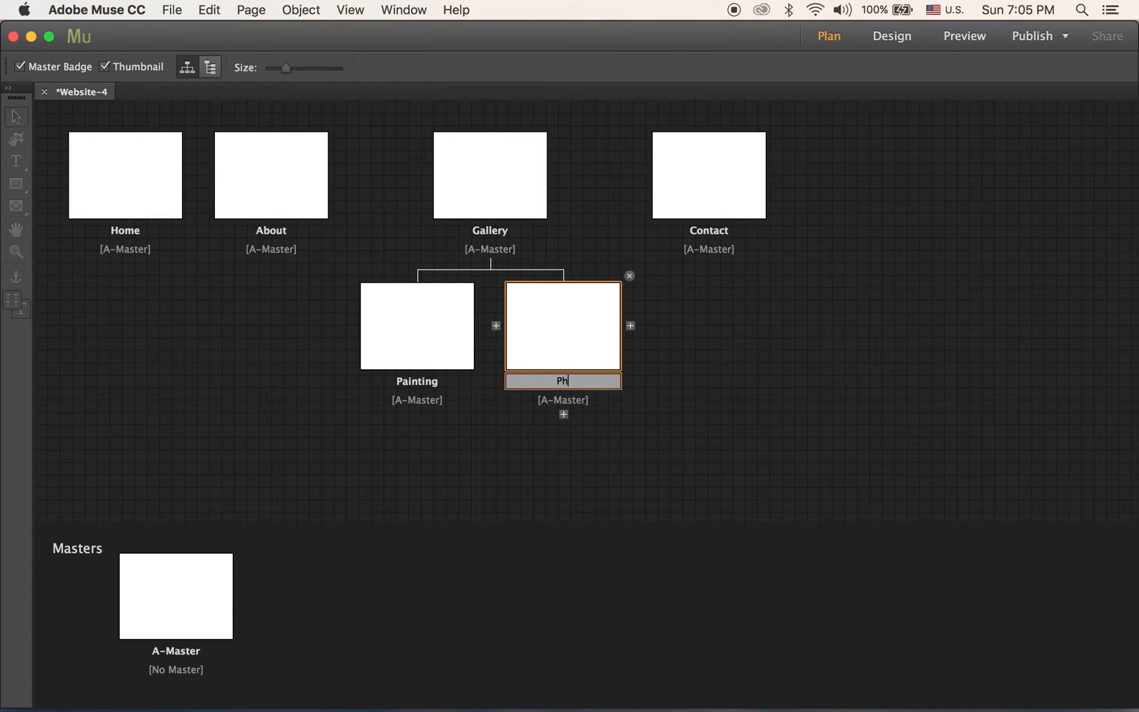
pyautogui.write('otography')
pyautogui.click(483, 491)
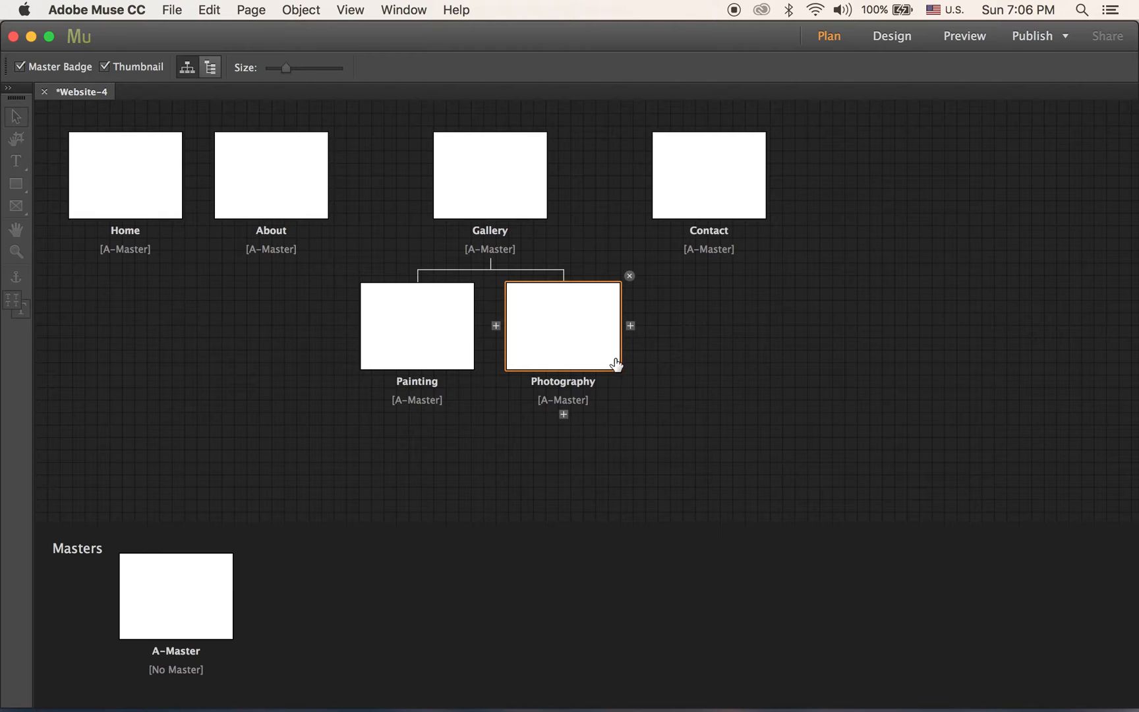
# - Open the A-Master page for design and set its page fill to orange, R=251 G=176 B=59
pyautogui.doubleClick(192, 598)
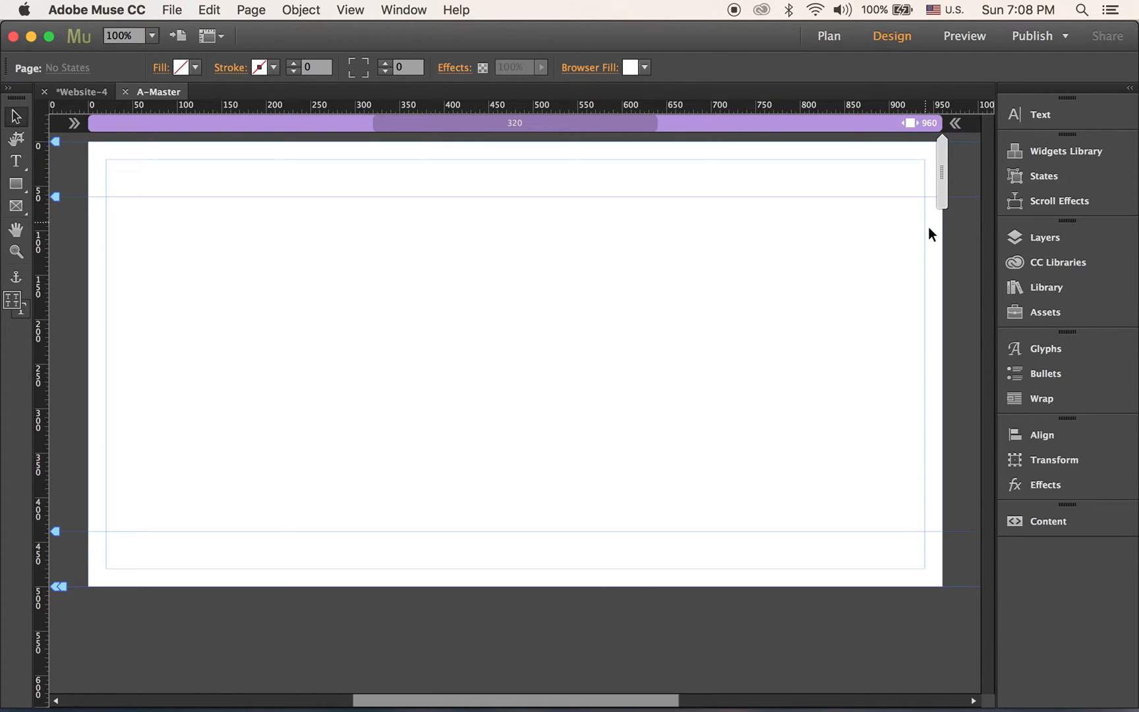
pyautogui.click(197, 68)
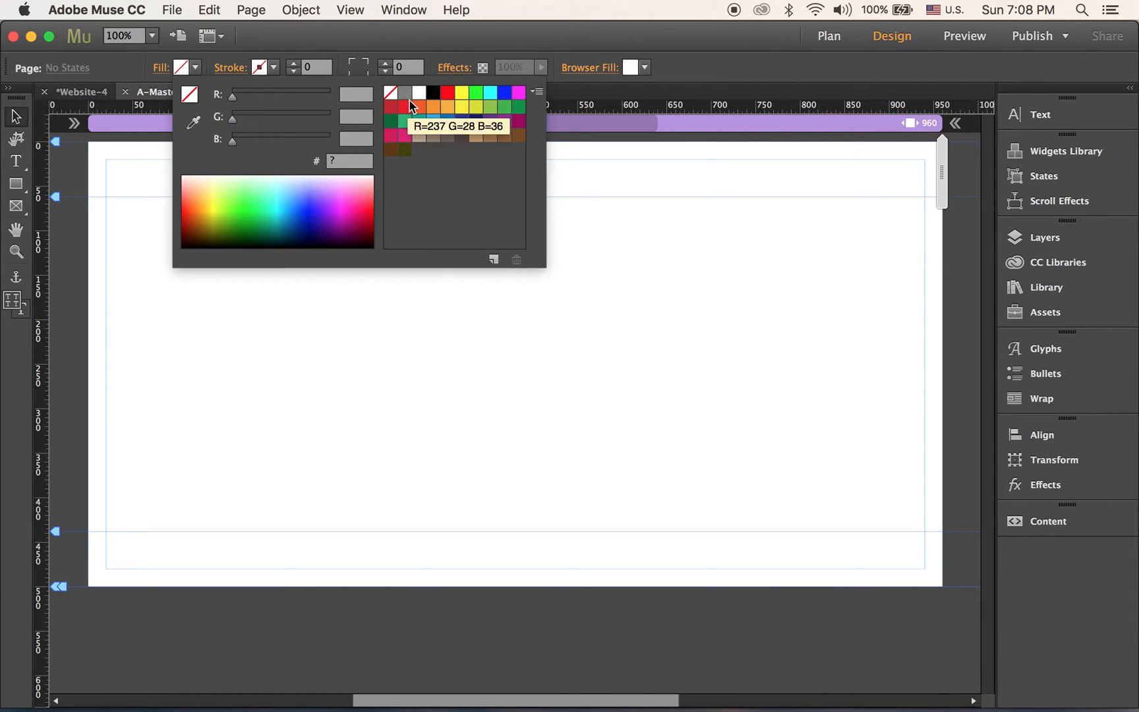
pyautogui.click(448, 107)
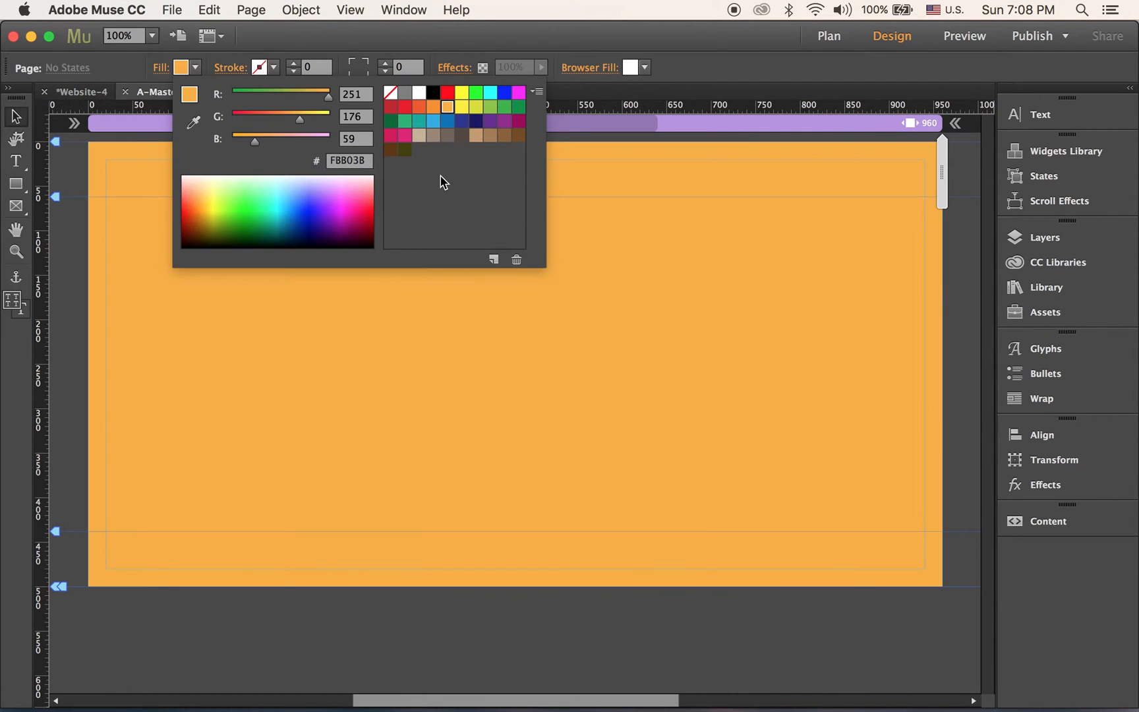
# - Set the A-Master page fill to the darker orange F7931E and the browser fill to black 000000
pyautogui.click(432, 107)
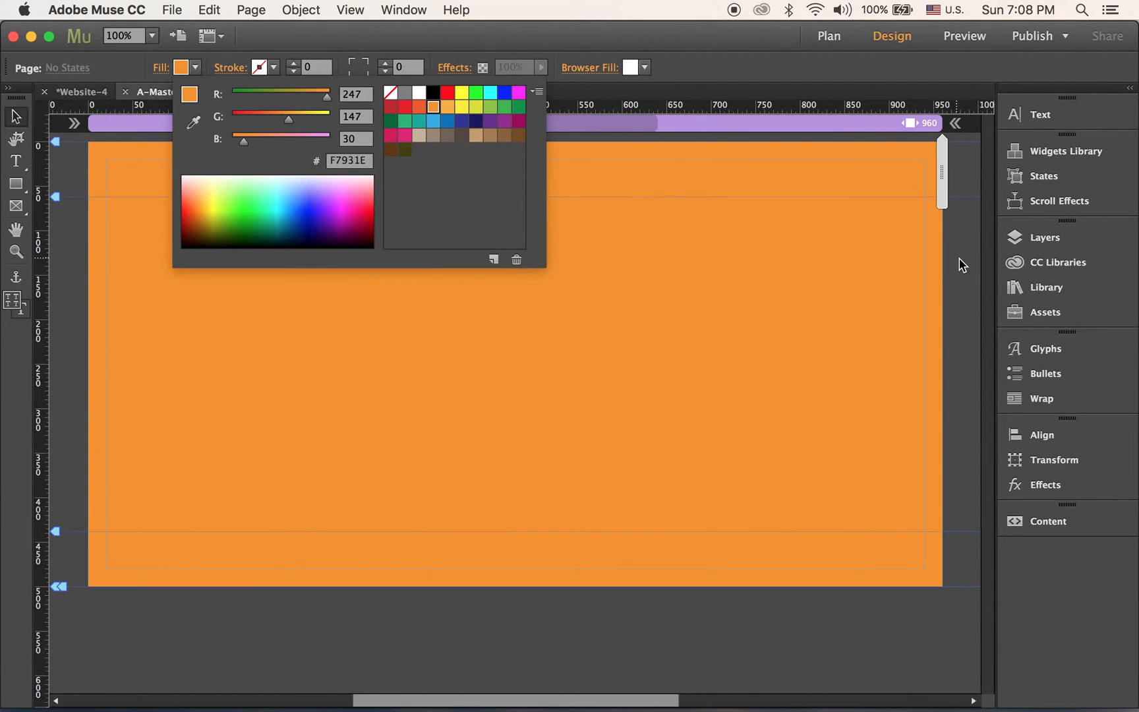
pyautogui.click(943, 267)
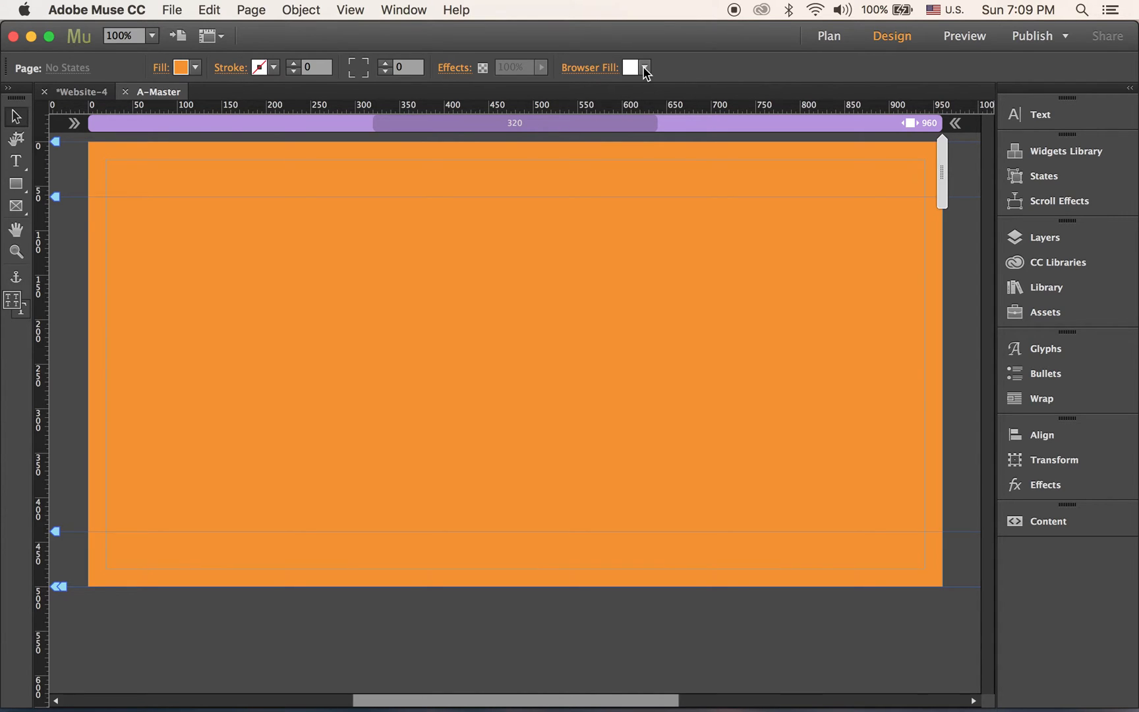
pyautogui.click(645, 69)
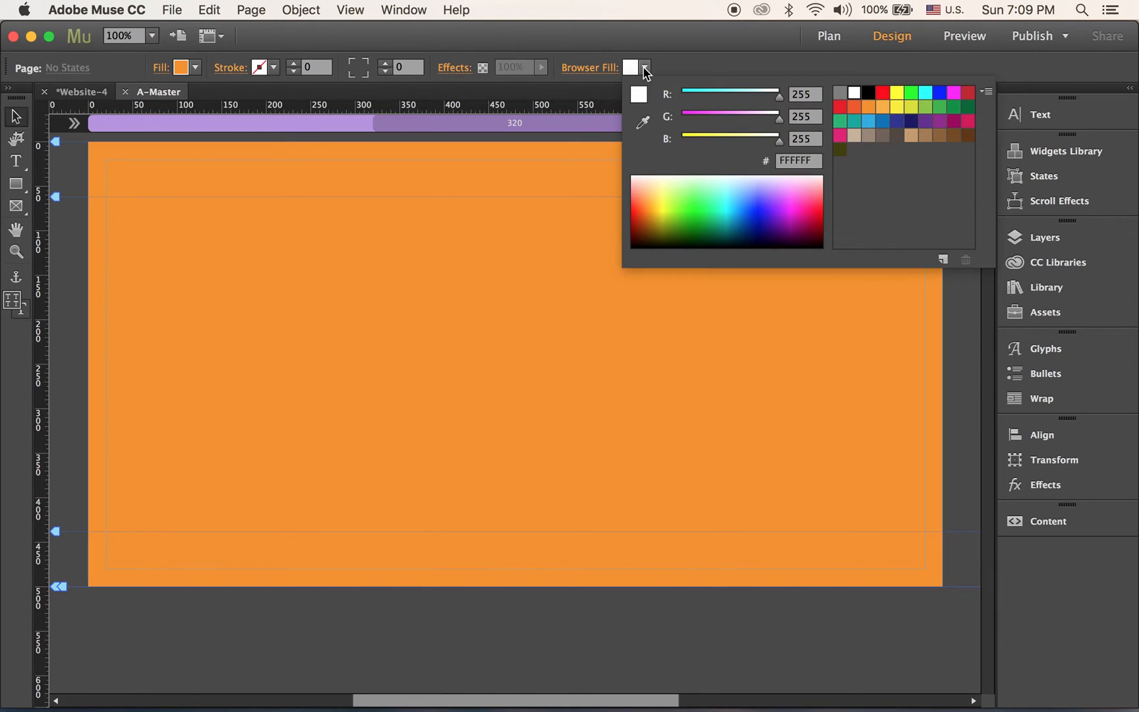
pyautogui.click(868, 92)
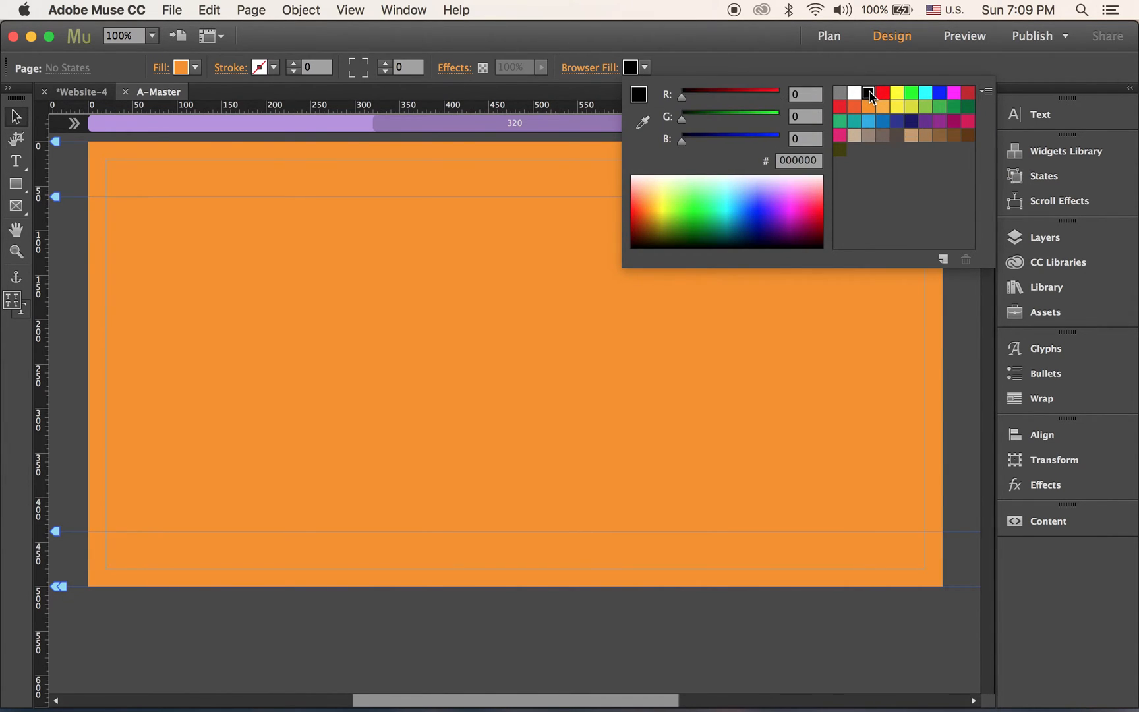
pyautogui.click(497, 141)
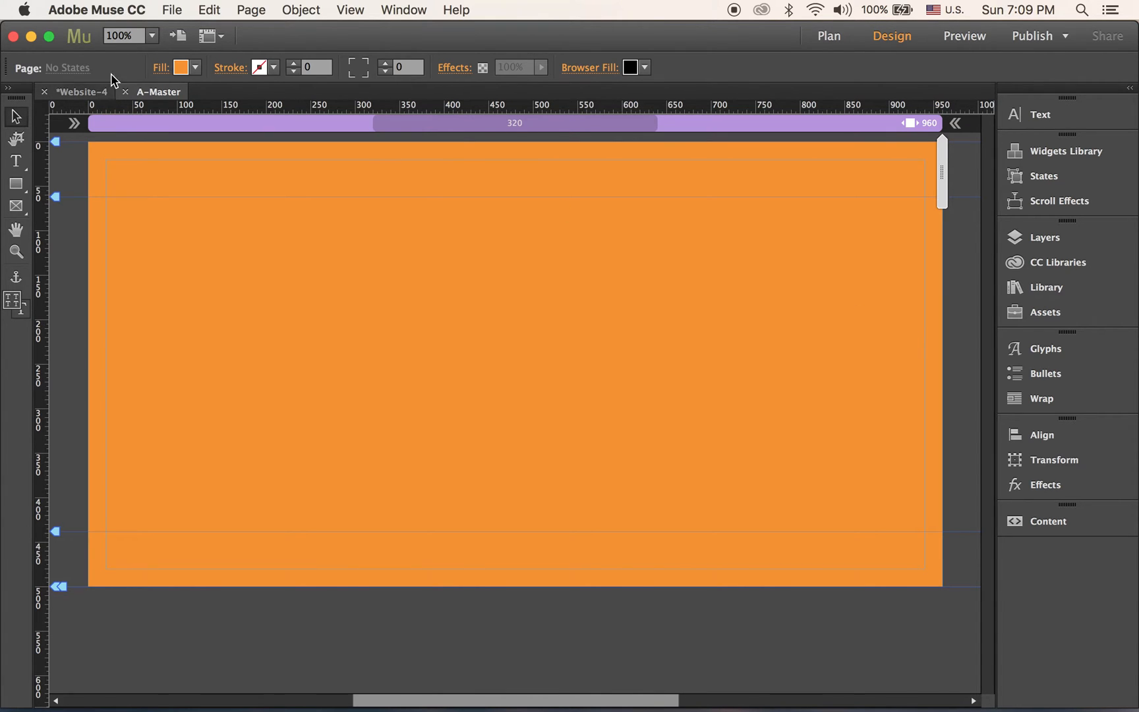
# - Preview the site in Chrome to check the page and browser fills, and return to Adobe Muse
pyautogui.click(174, 7)
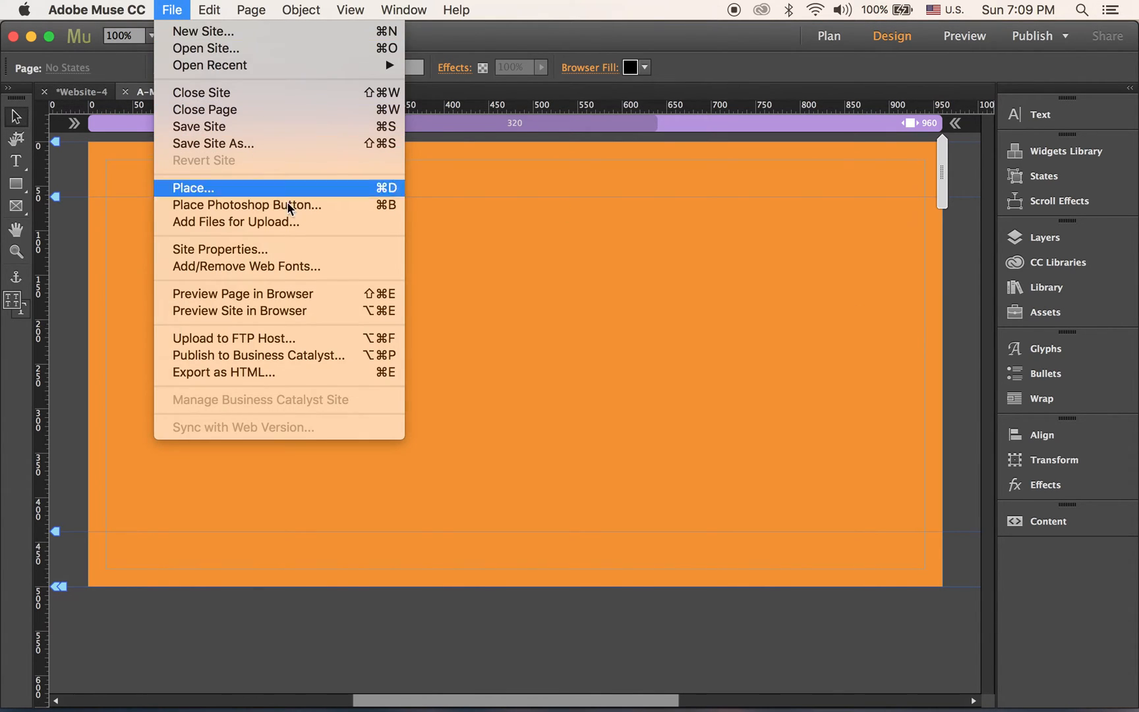
pyautogui.click(312, 307)
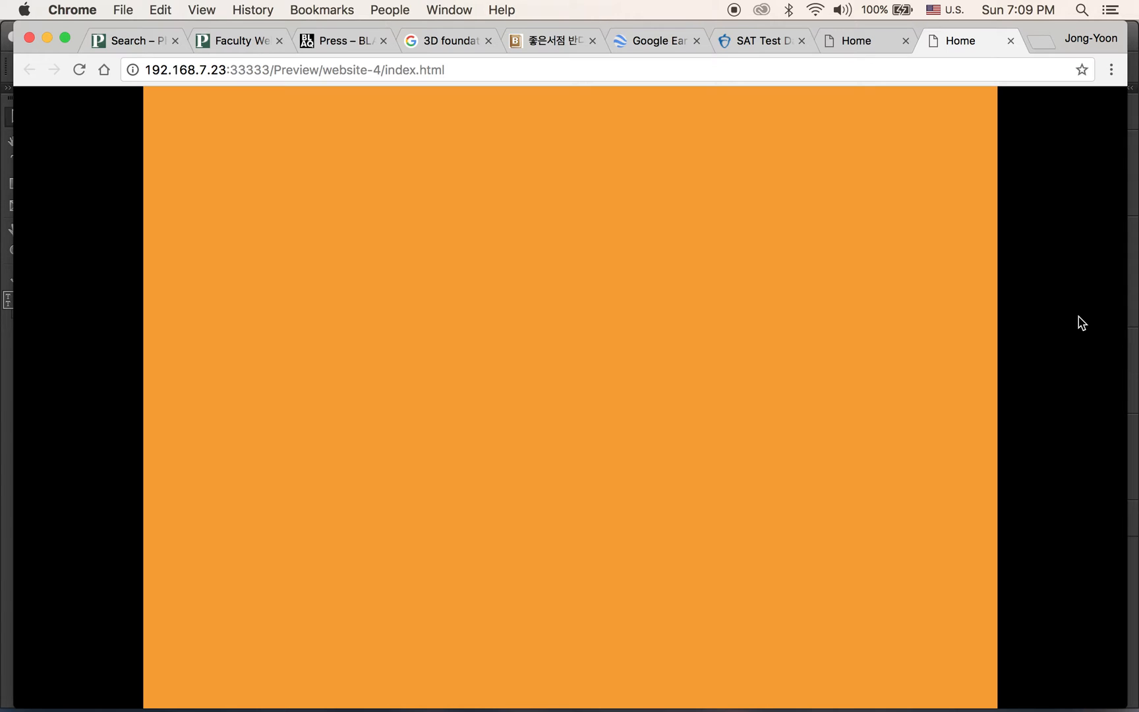
pyautogui.moveTo(131, 687)
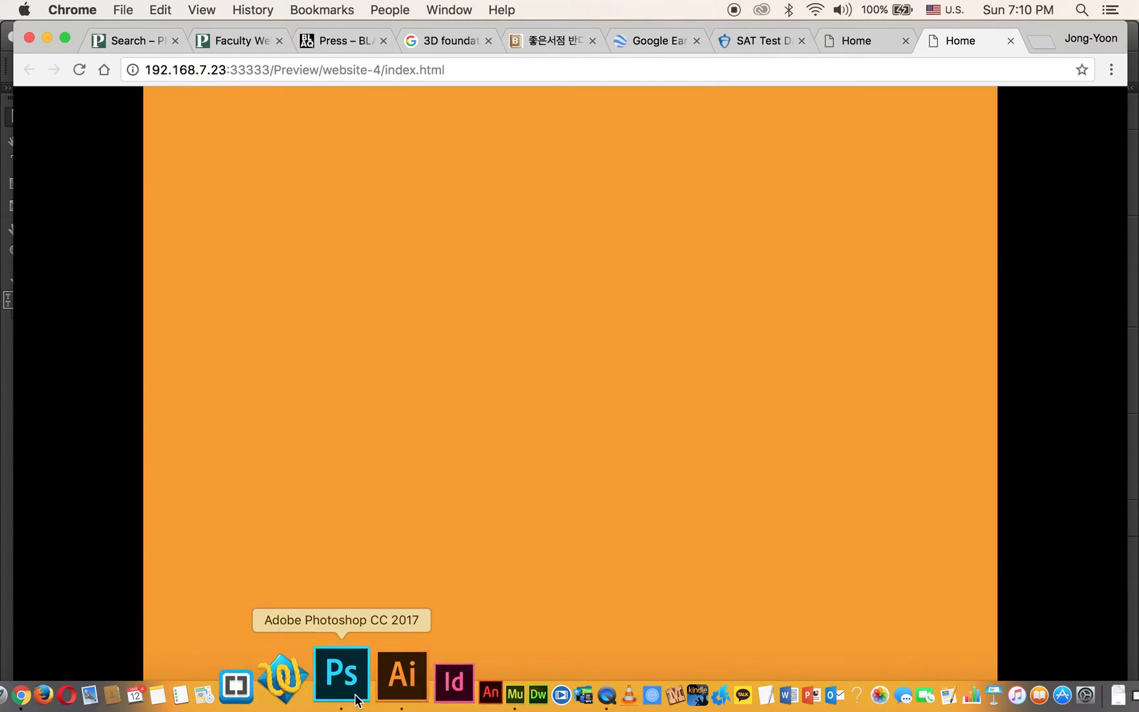
pyautogui.click(430, 682)
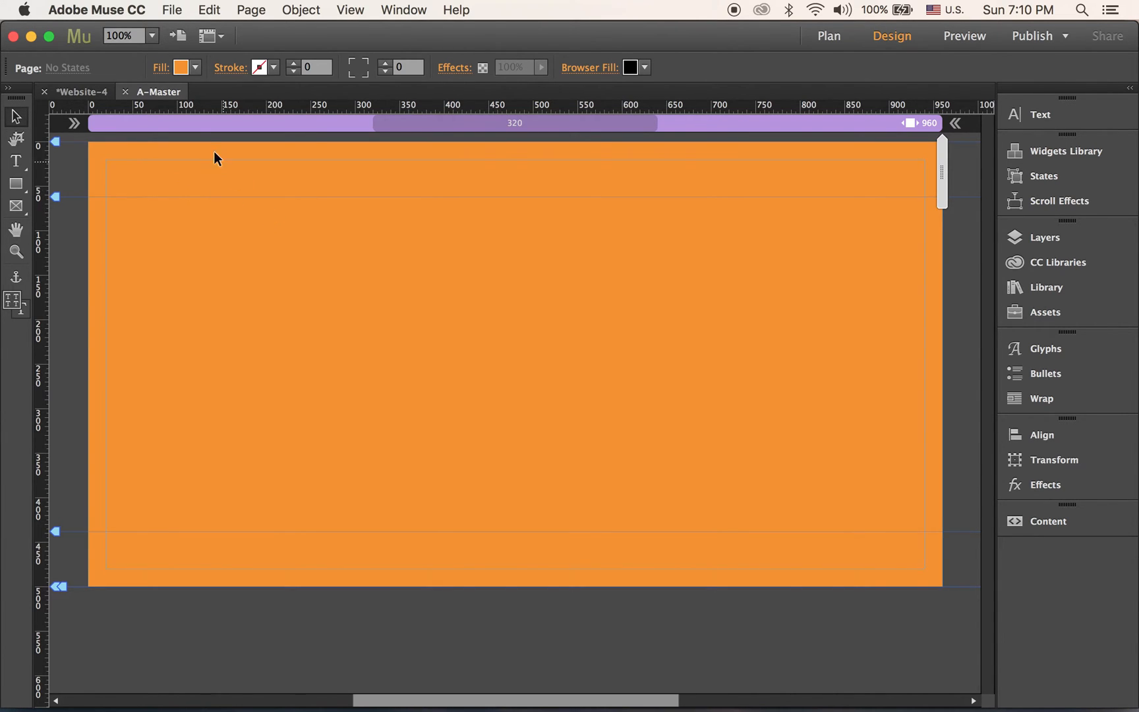
pyautogui.click(161, 69)
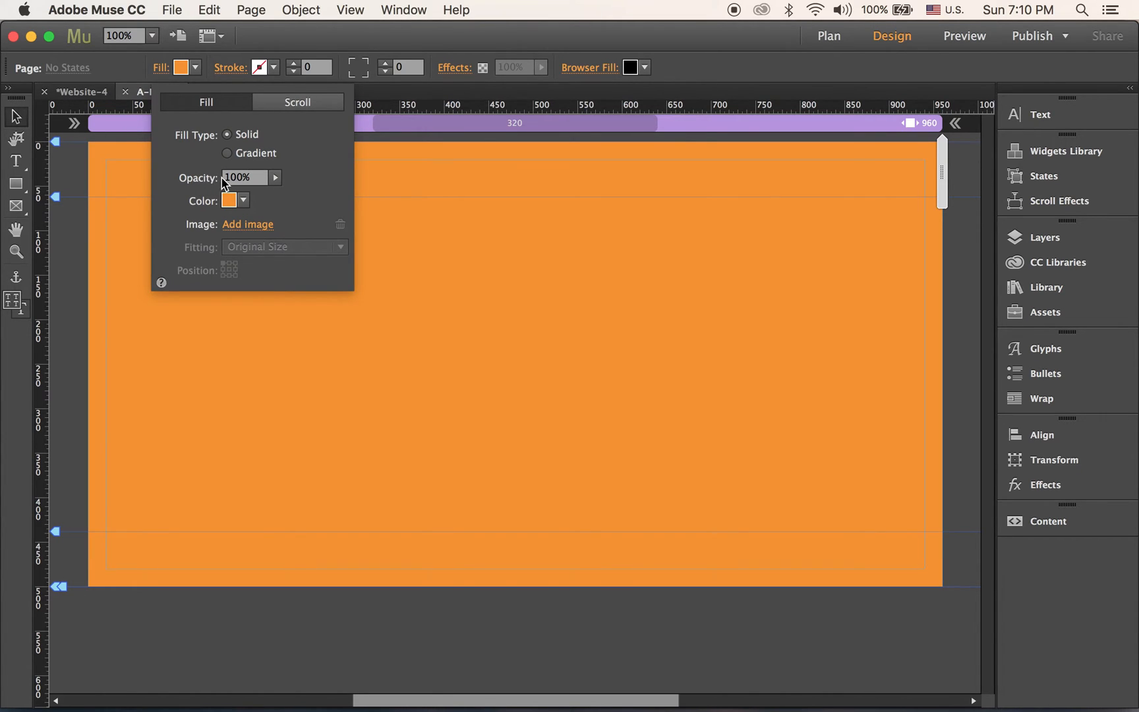
pyautogui.moveTo(275, 179); pyautogui.dragTo(300, 211)
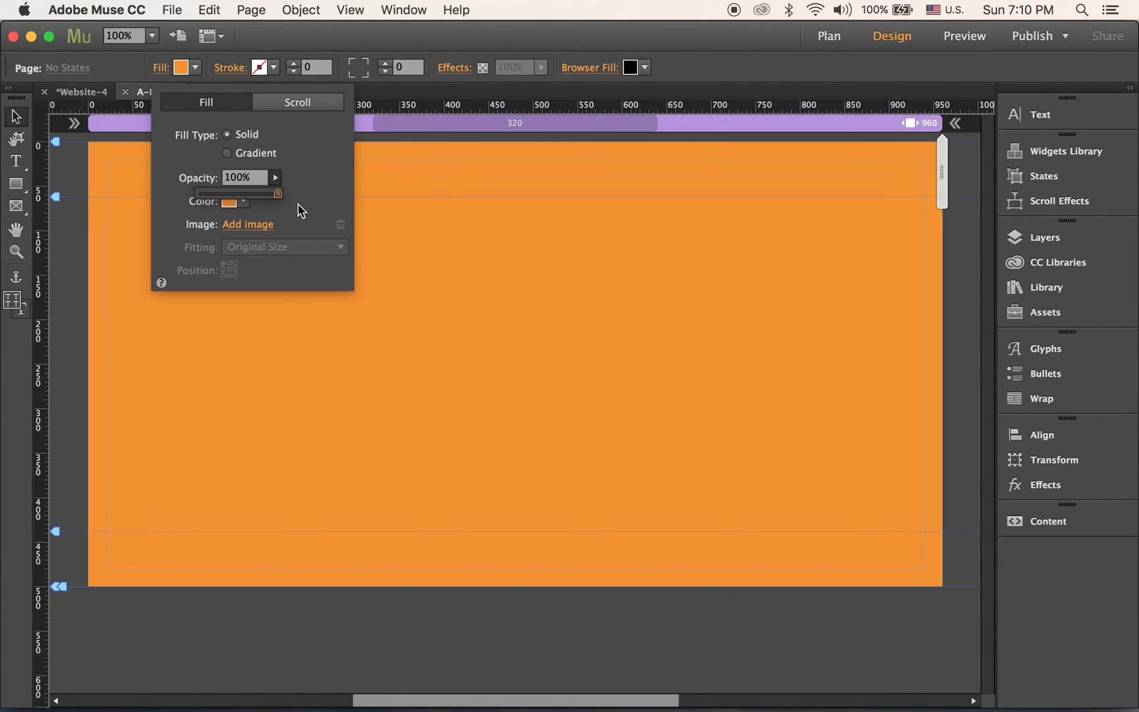
pyautogui.click(434, 242)
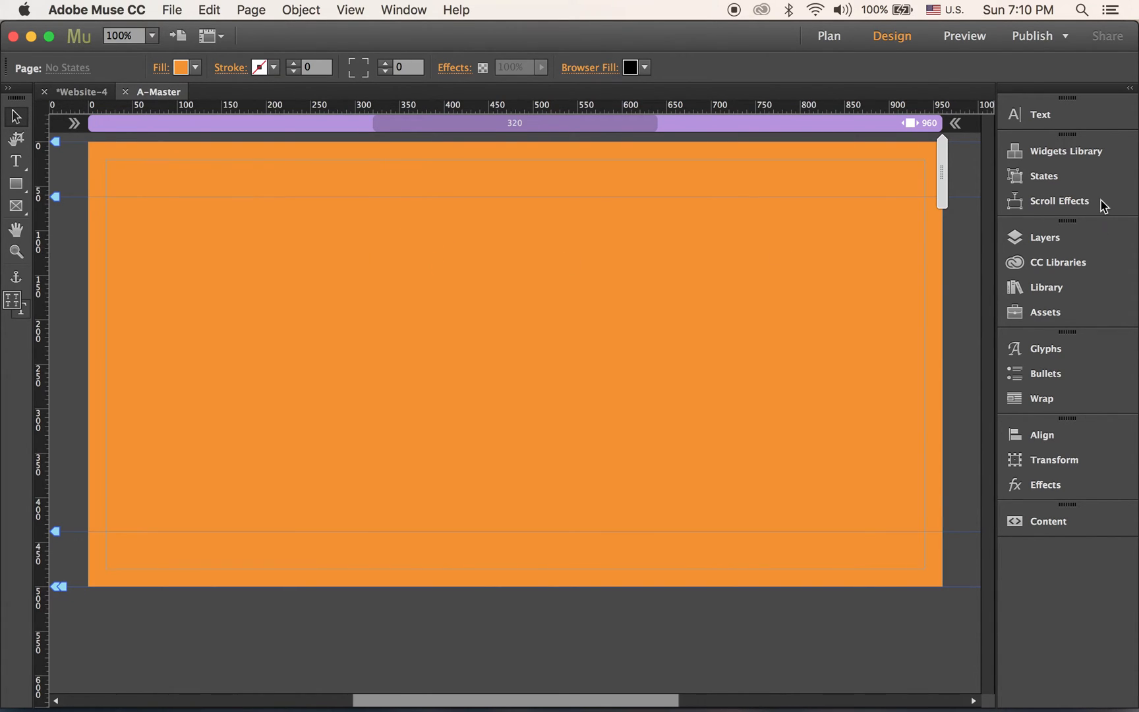
# - Place a Horizontal menu widget from the Widgets Library on the A-Master page at about X 548, Y 85
pyautogui.click(1084, 157)
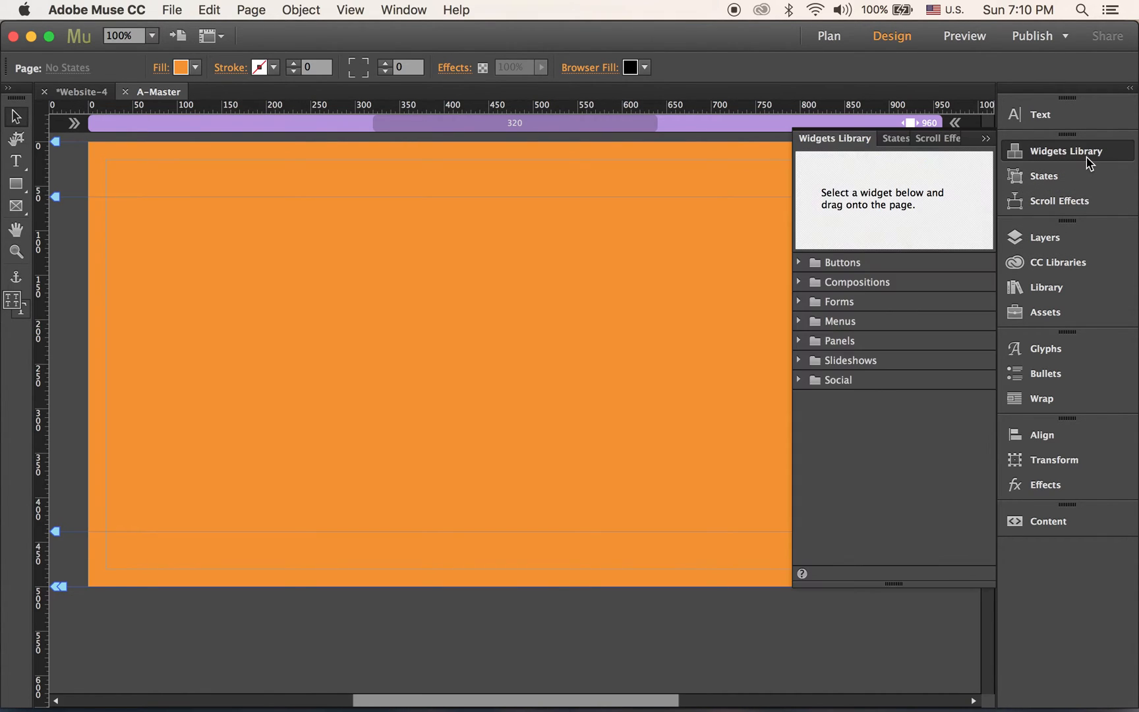
pyautogui.click(92, 96)
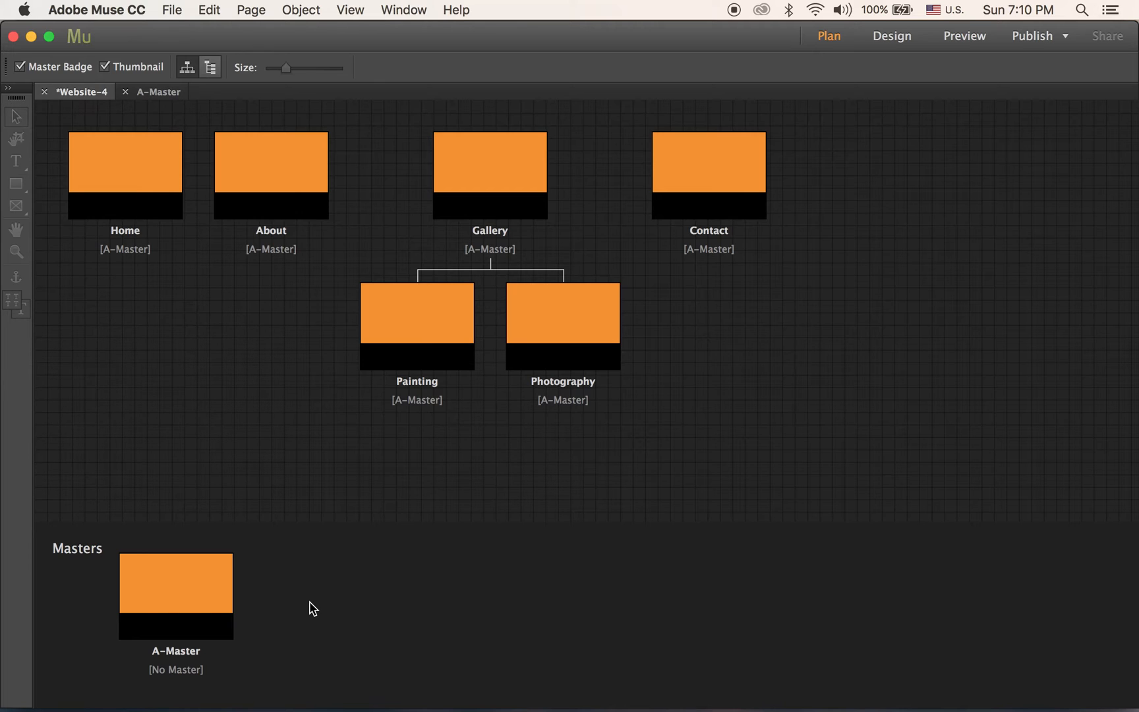
pyautogui.moveTo(193, 593)
pyautogui.click(161, 94)
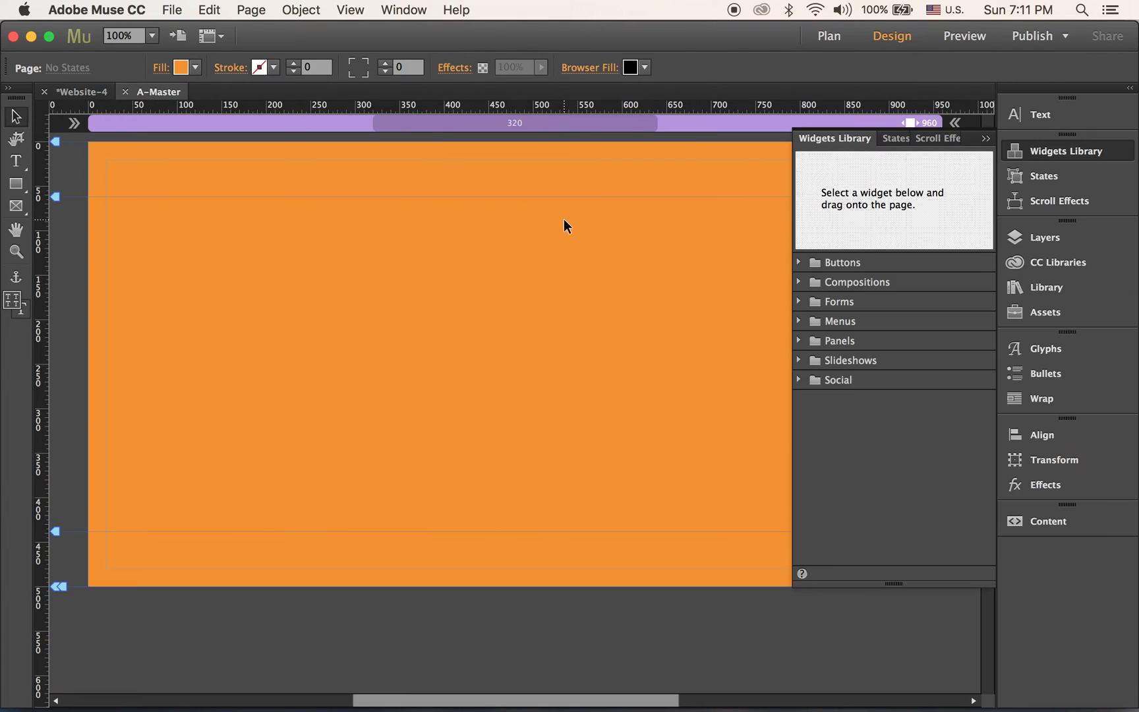
pyautogui.click(797, 321)
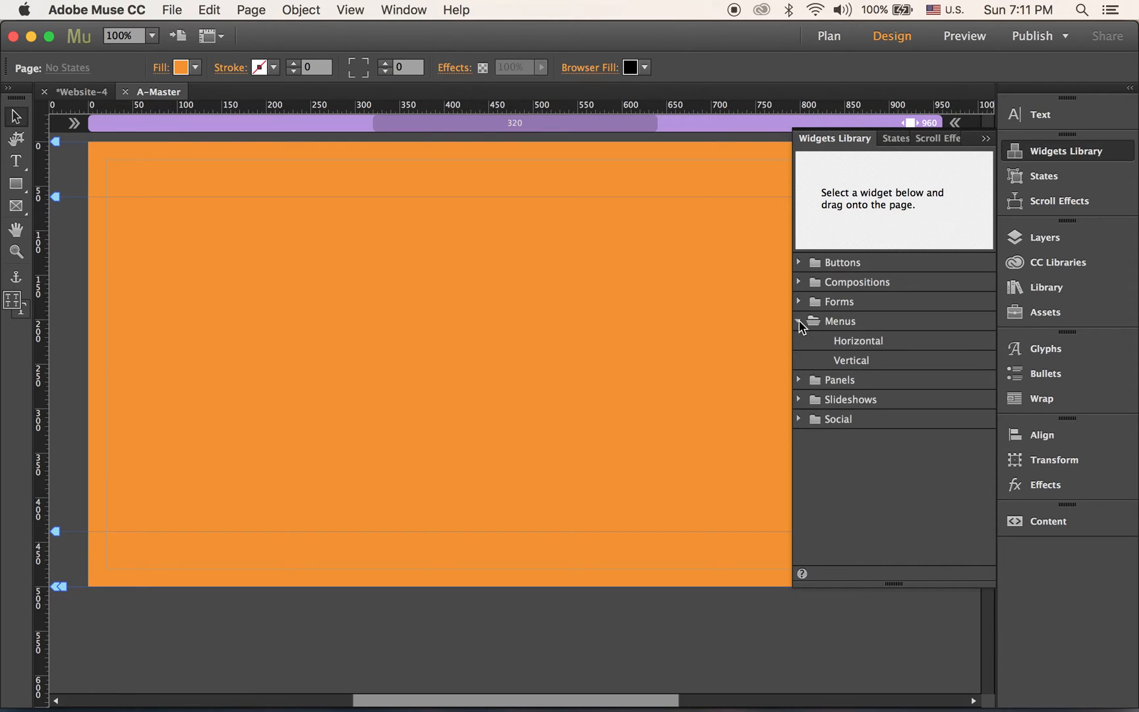
pyautogui.click(875, 346)
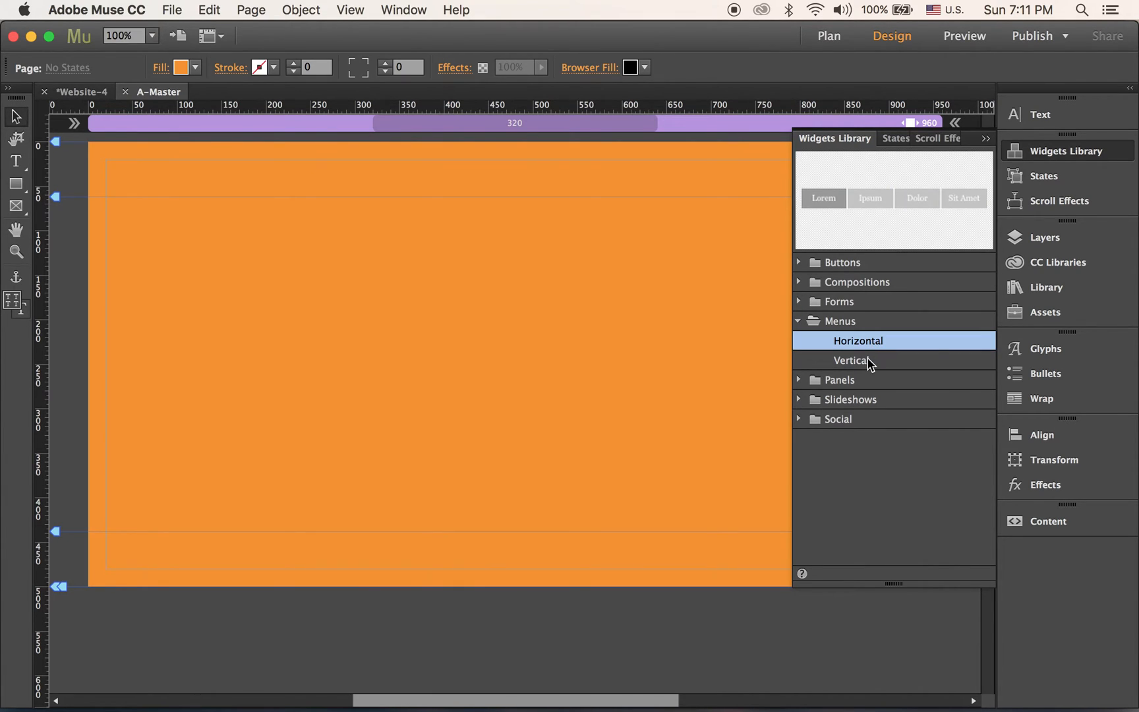
pyautogui.click(868, 361)
pyautogui.click(874, 340)
pyautogui.moveTo(876, 347); pyautogui.dragTo(601, 224)
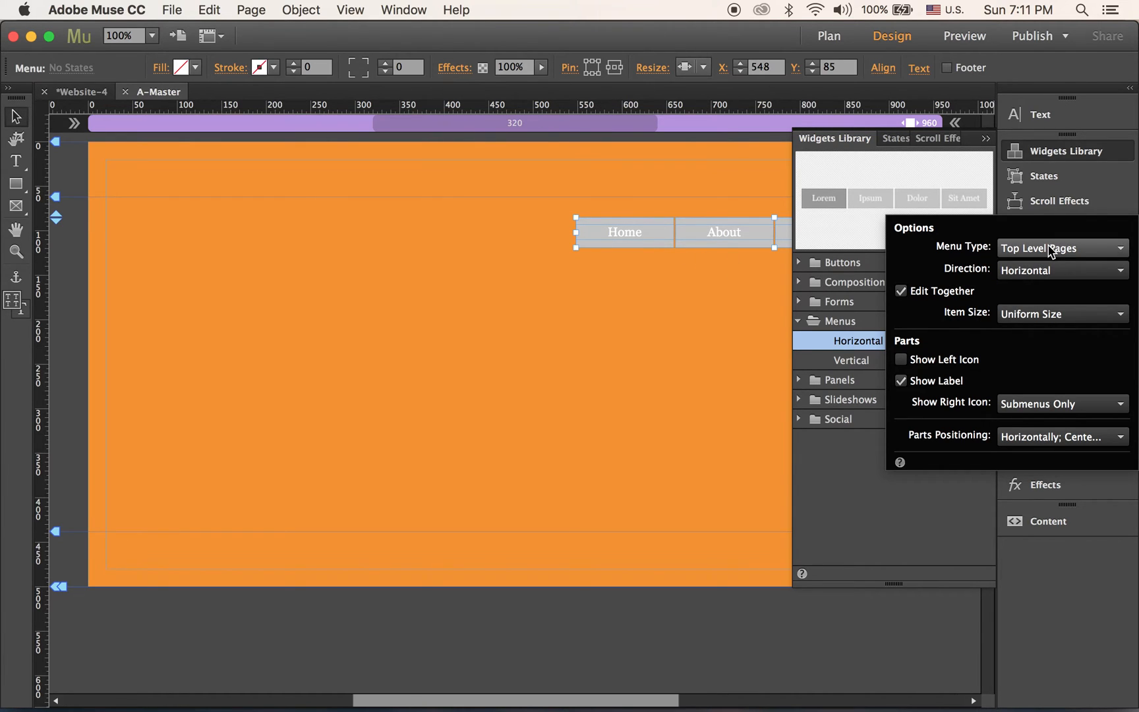
# - Set the menu's Menu Type to All Pages and collapse the Widgets Library
pyautogui.click(1086, 250)
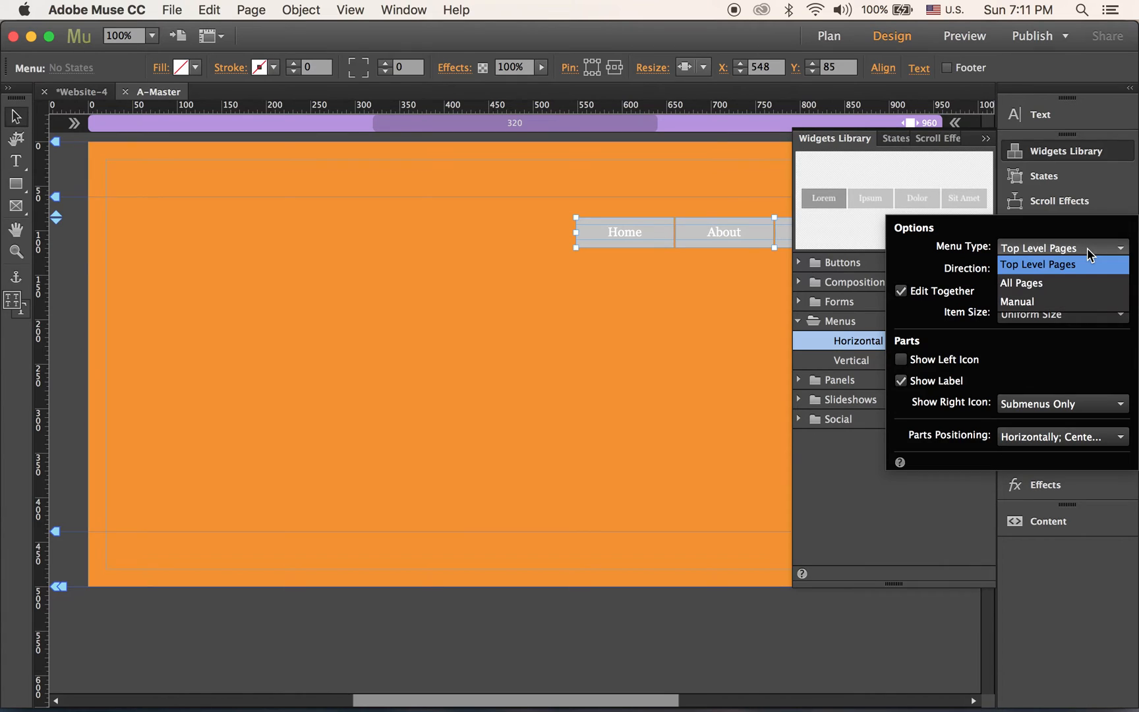
pyautogui.click(1066, 290)
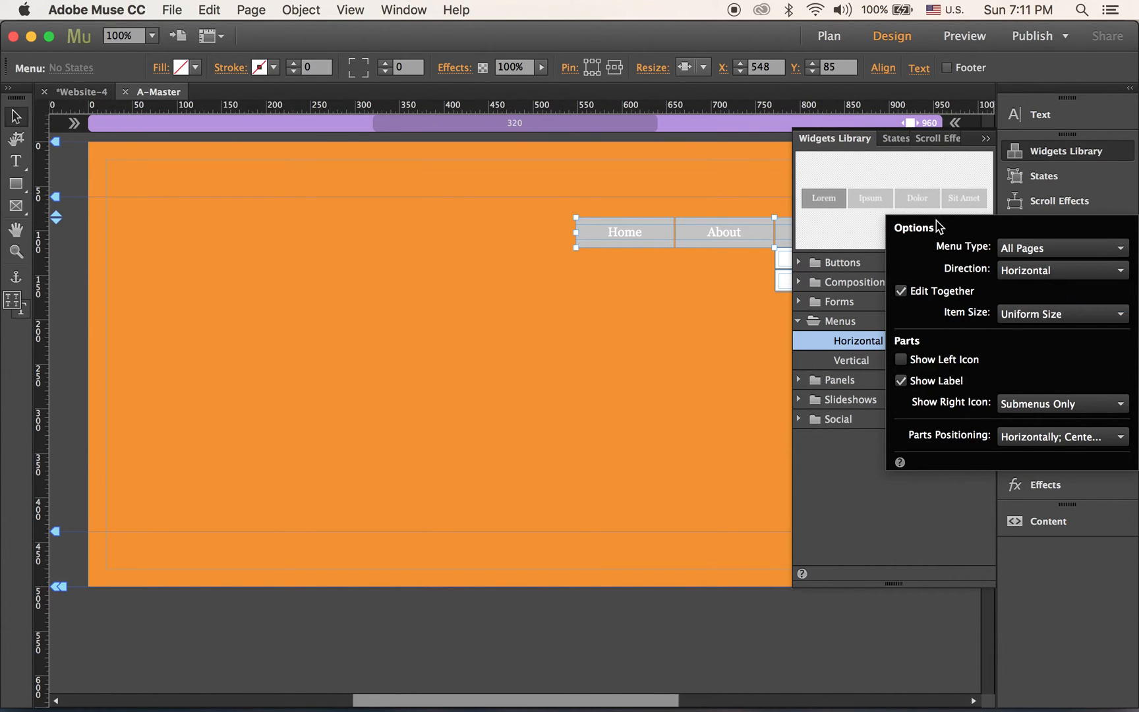
pyautogui.click(747, 256)
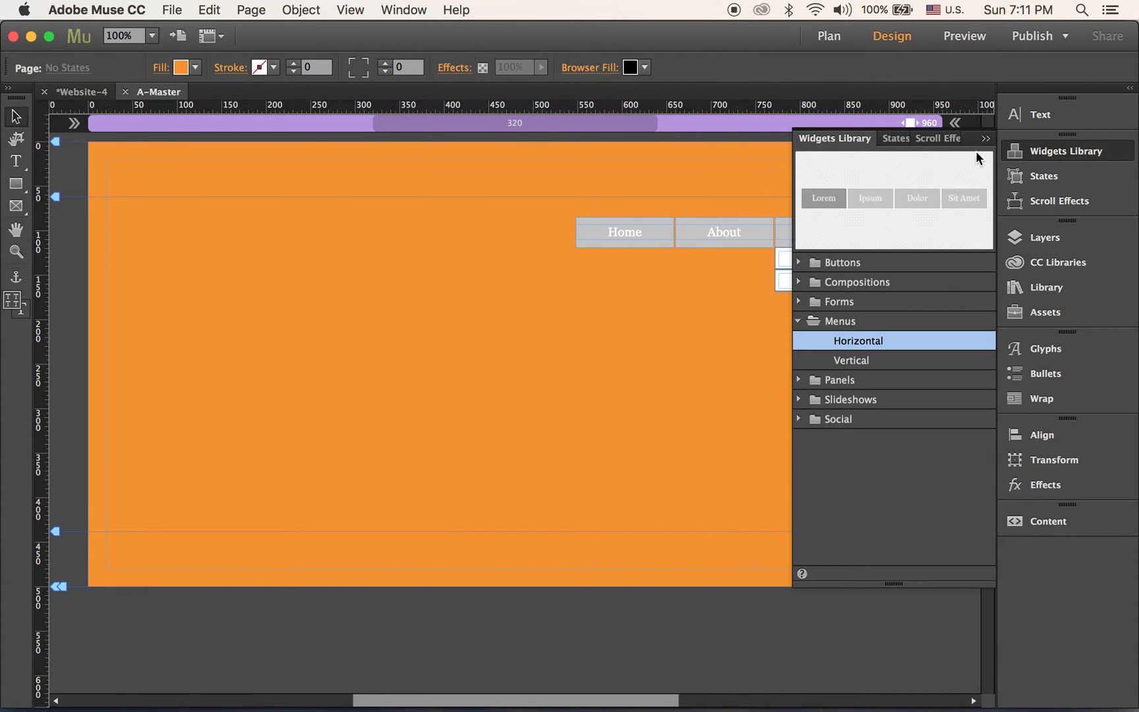
pyautogui.click(984, 141)
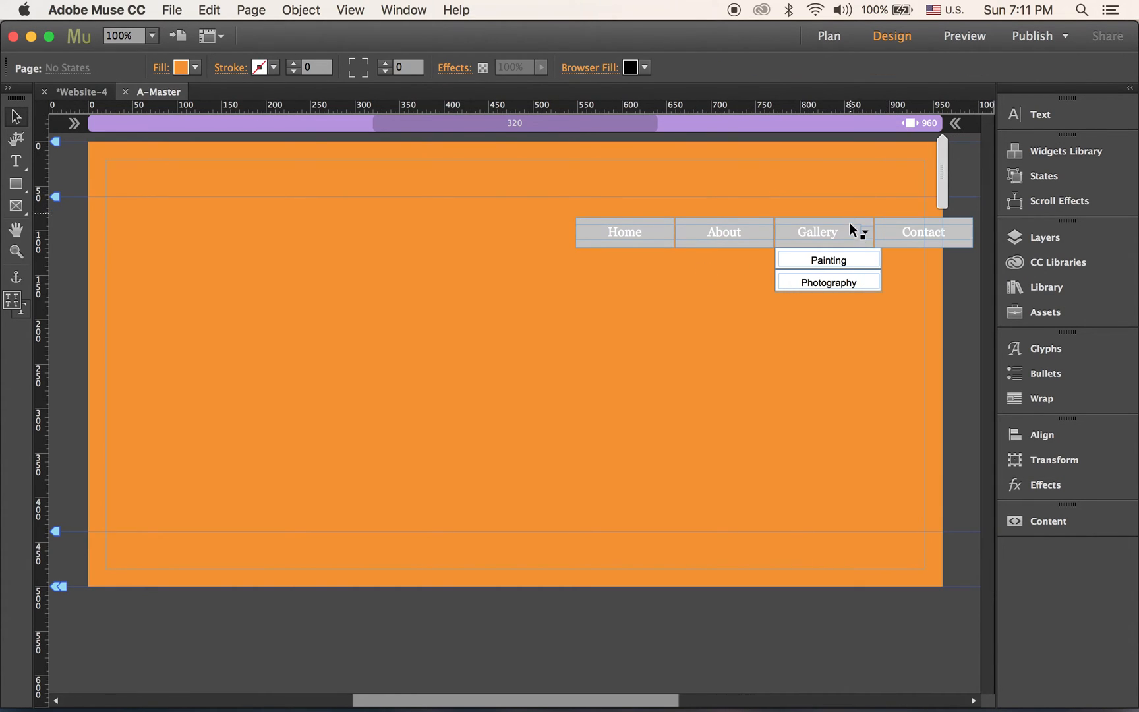
# - Move the menu inside the page's right margin, near the header guide, at about X 493, Y 62
pyautogui.click(907, 238)
pyautogui.moveTo(930, 237); pyautogui.dragTo(886, 216)
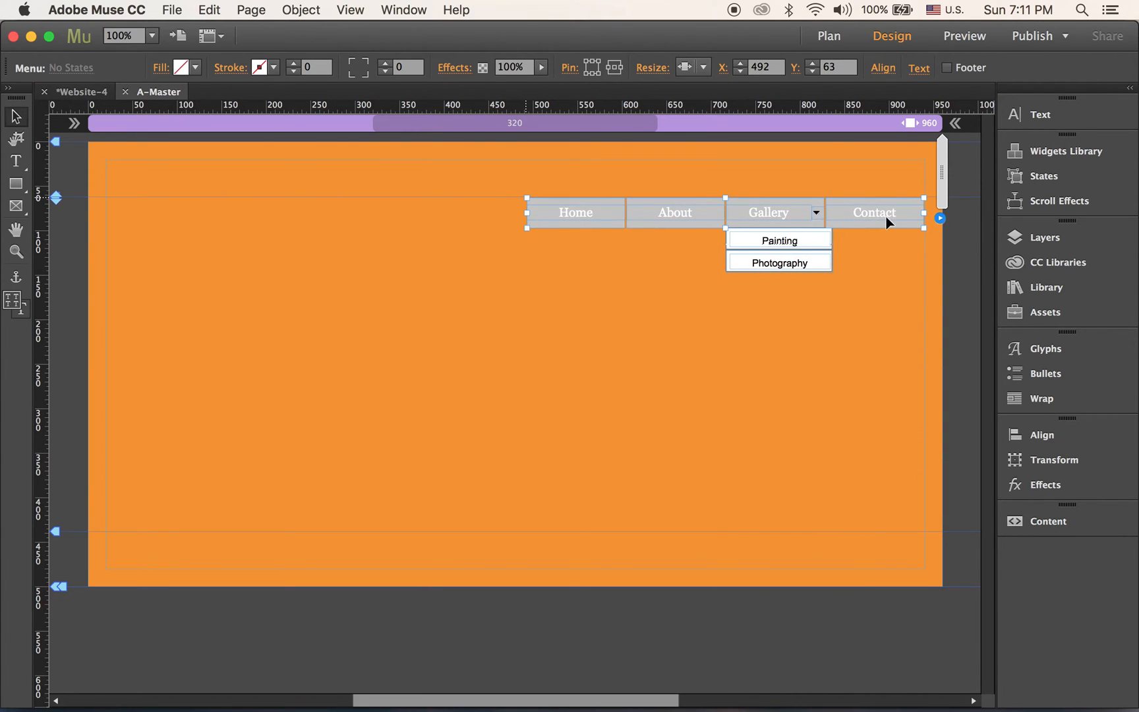
pyautogui.click(830, 317)
# - Collapse the Gallery item's submenu and deselect the menu
pyautogui.click(819, 216)
pyautogui.click(818, 213)
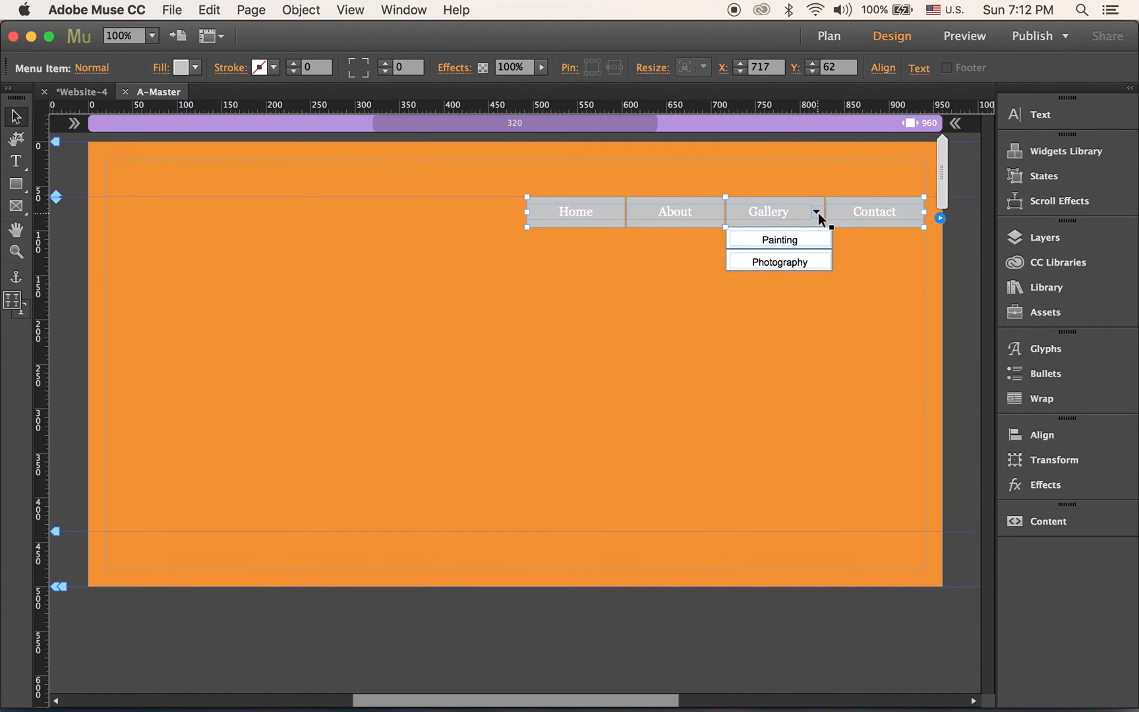
pyautogui.click(817, 213)
pyautogui.click(906, 355)
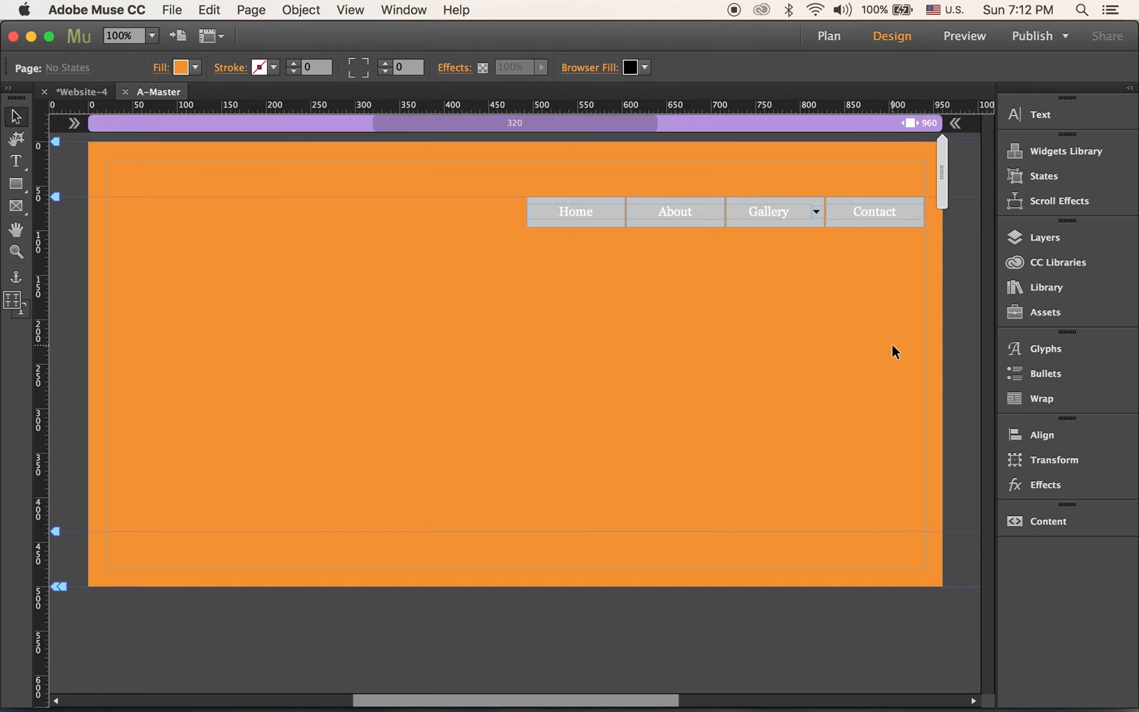
# - Check the site plan, preview the site in Chrome testing the About, Painting, Photography and Contact links, and return to Adobe Muse
pyautogui.click(88, 92)
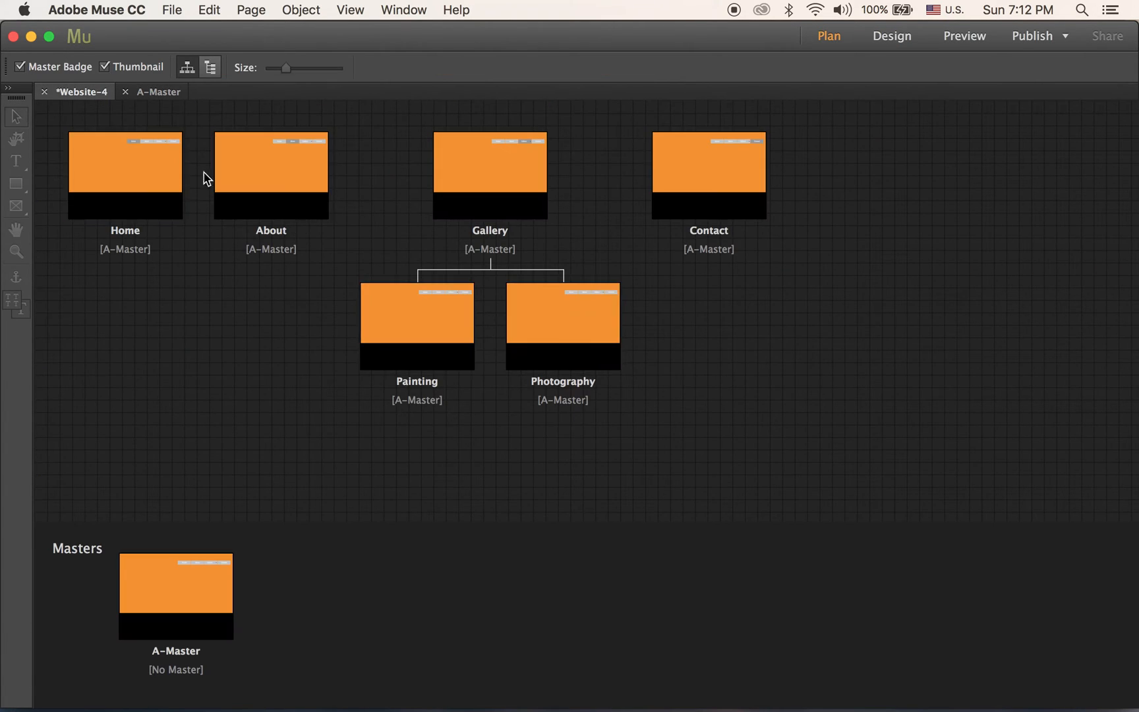
pyautogui.click(173, 9)
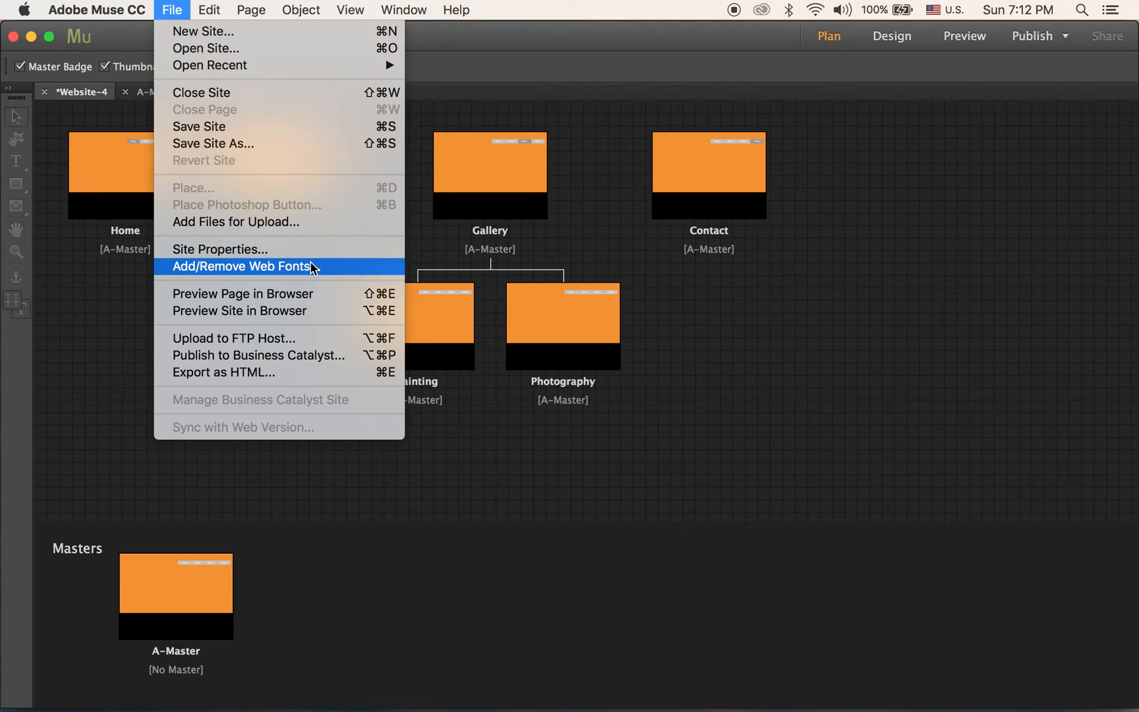
pyautogui.click(314, 311)
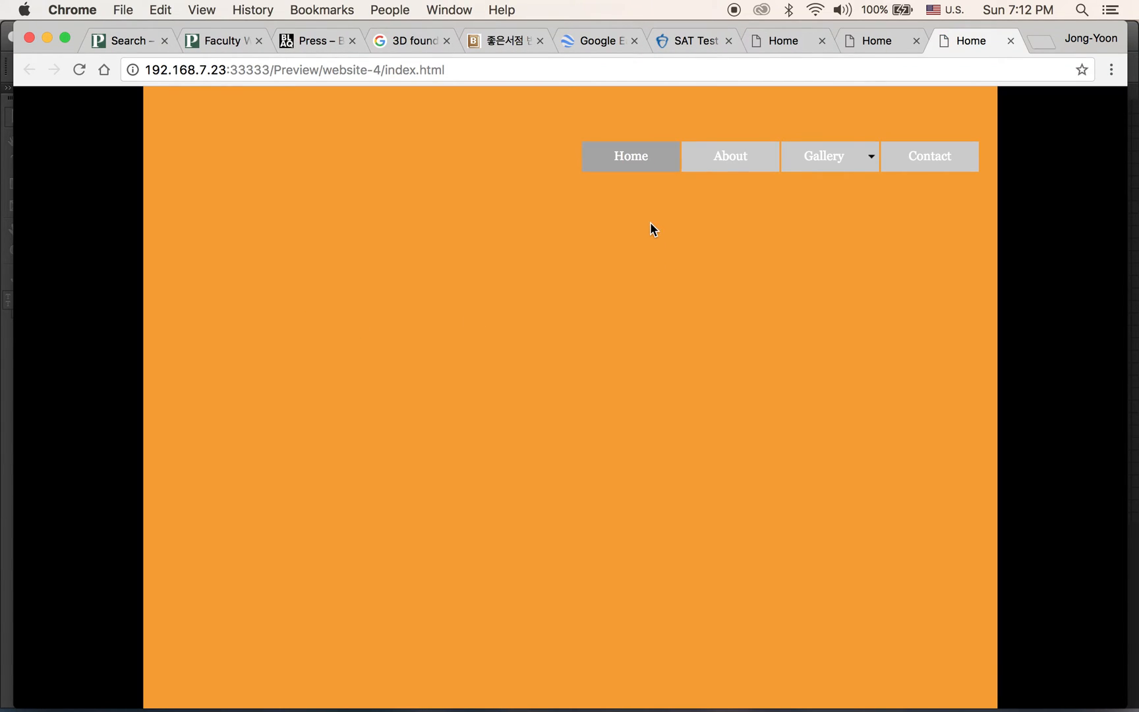
pyautogui.click(735, 165)
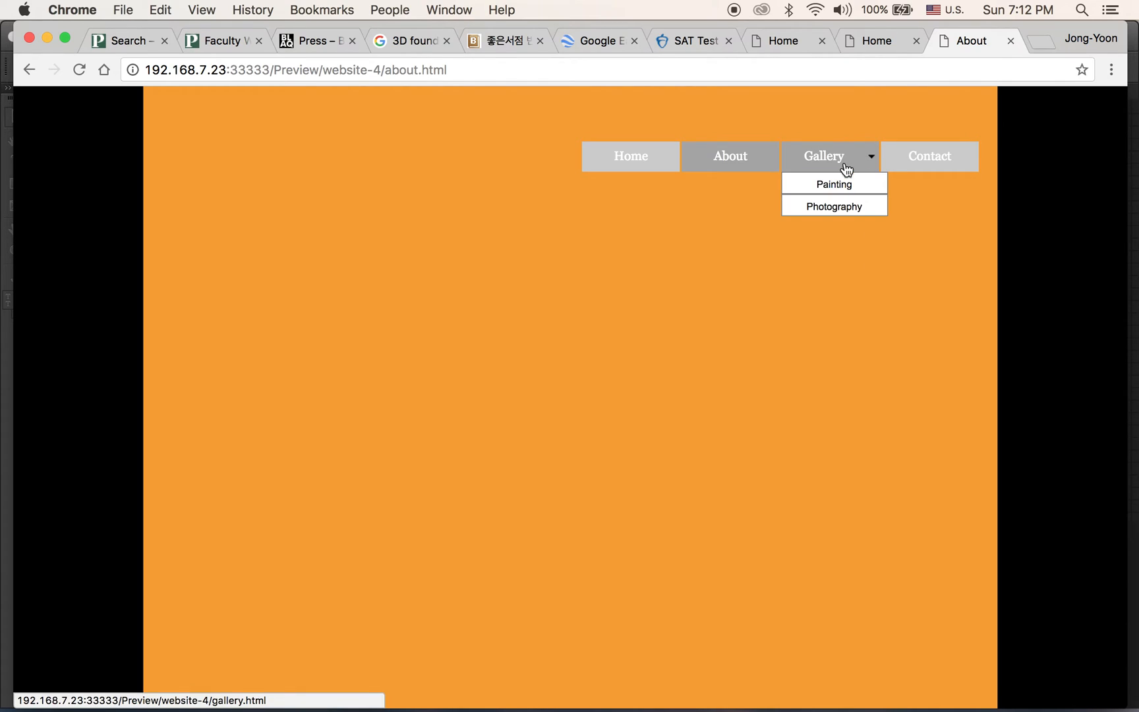
pyautogui.click(846, 186)
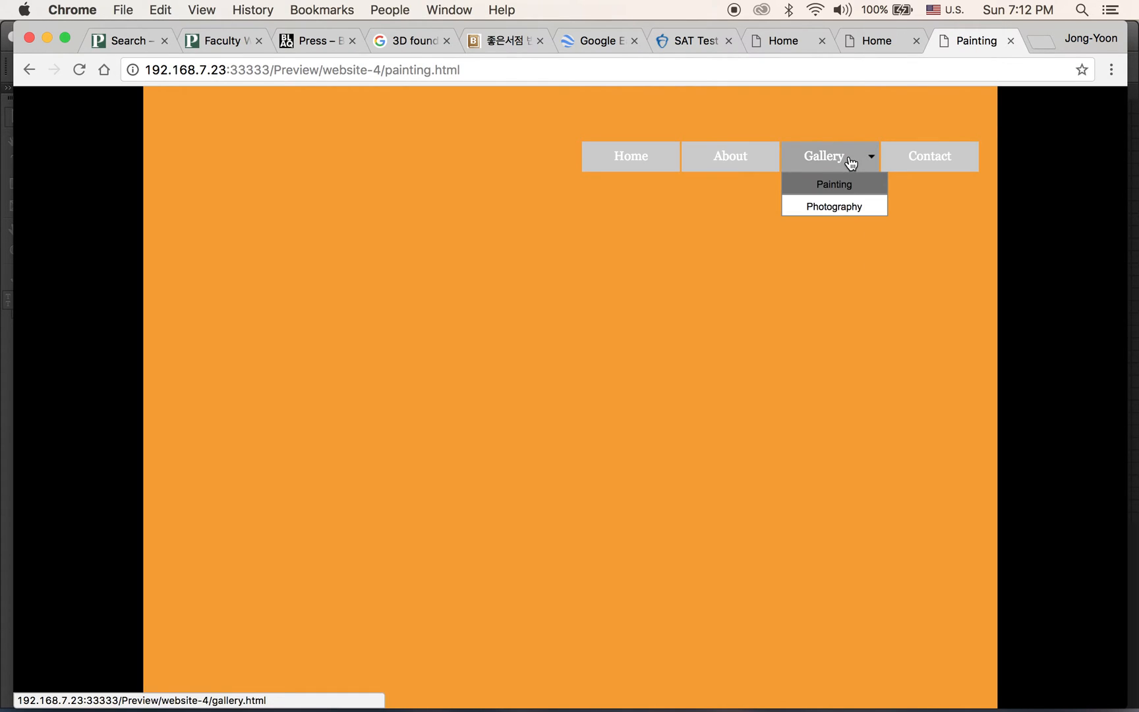
pyautogui.click(848, 206)
pyautogui.click(921, 160)
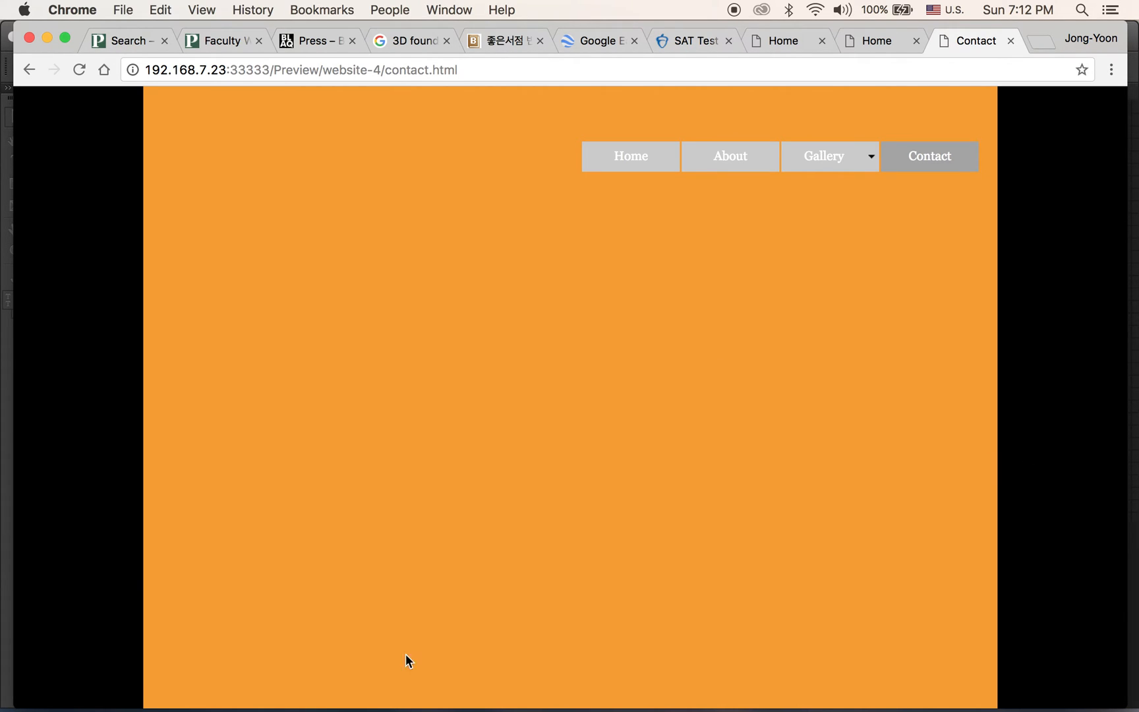
pyautogui.moveTo(512, 707)
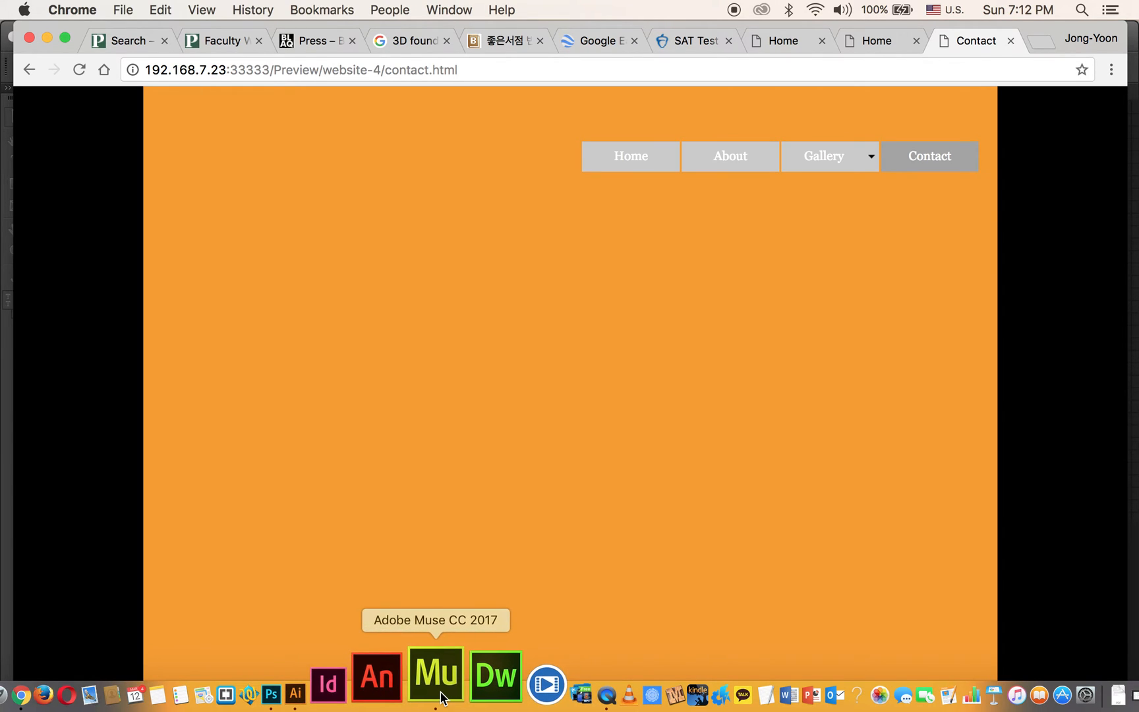
pyautogui.click(437, 678)
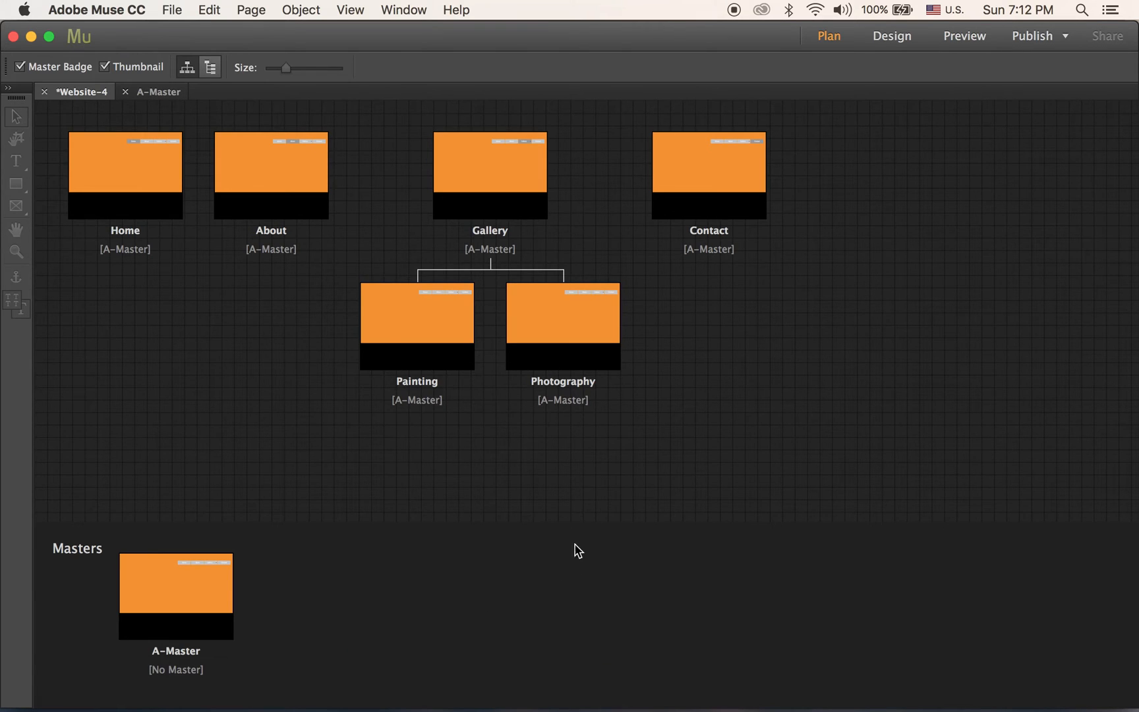
# - Return to the A-Master page and select the Home item inside the navigation menu
pyautogui.click(161, 96)
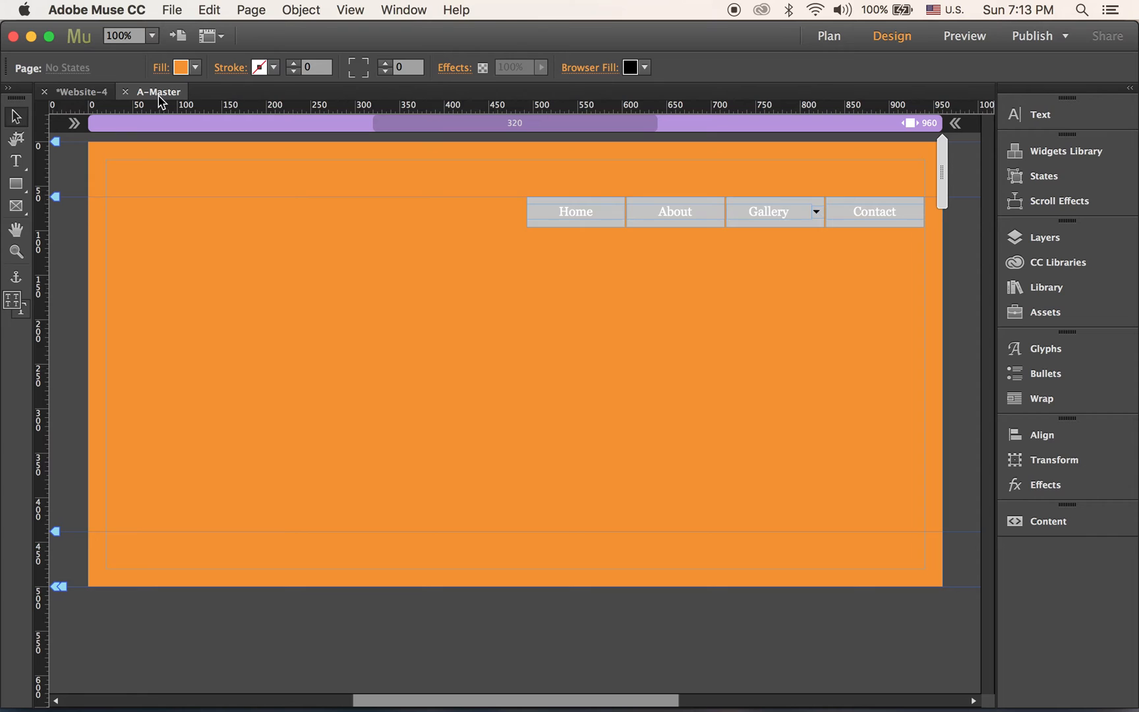
pyautogui.click(599, 219)
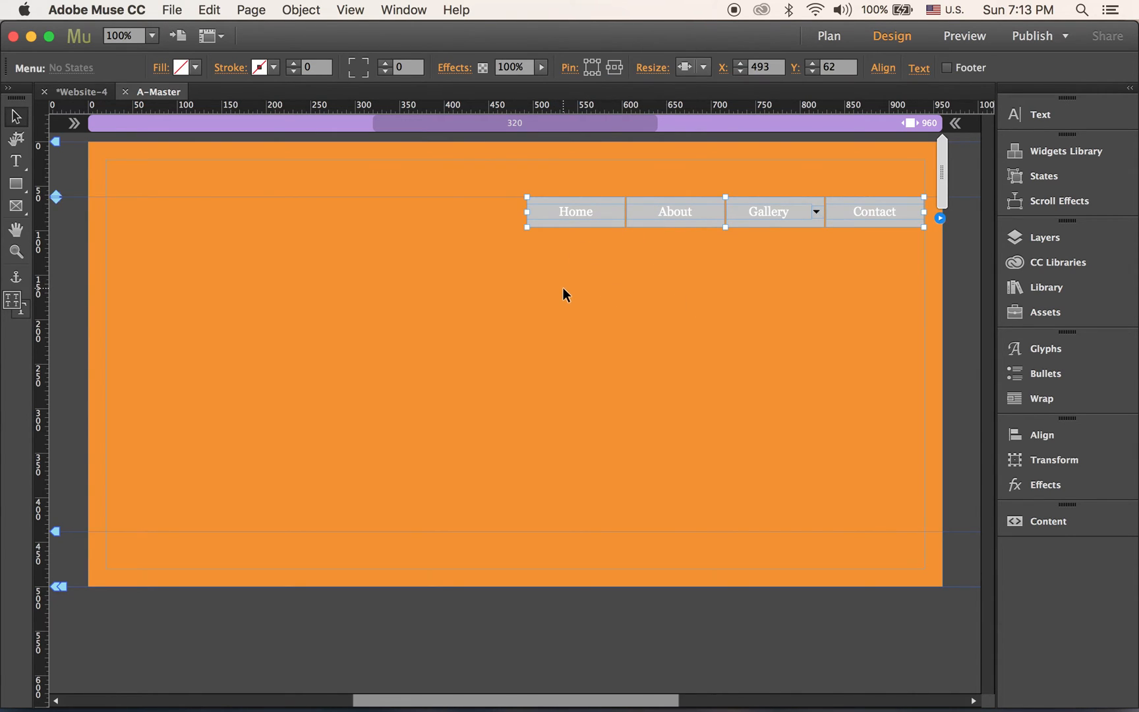
pyautogui.click(649, 309)
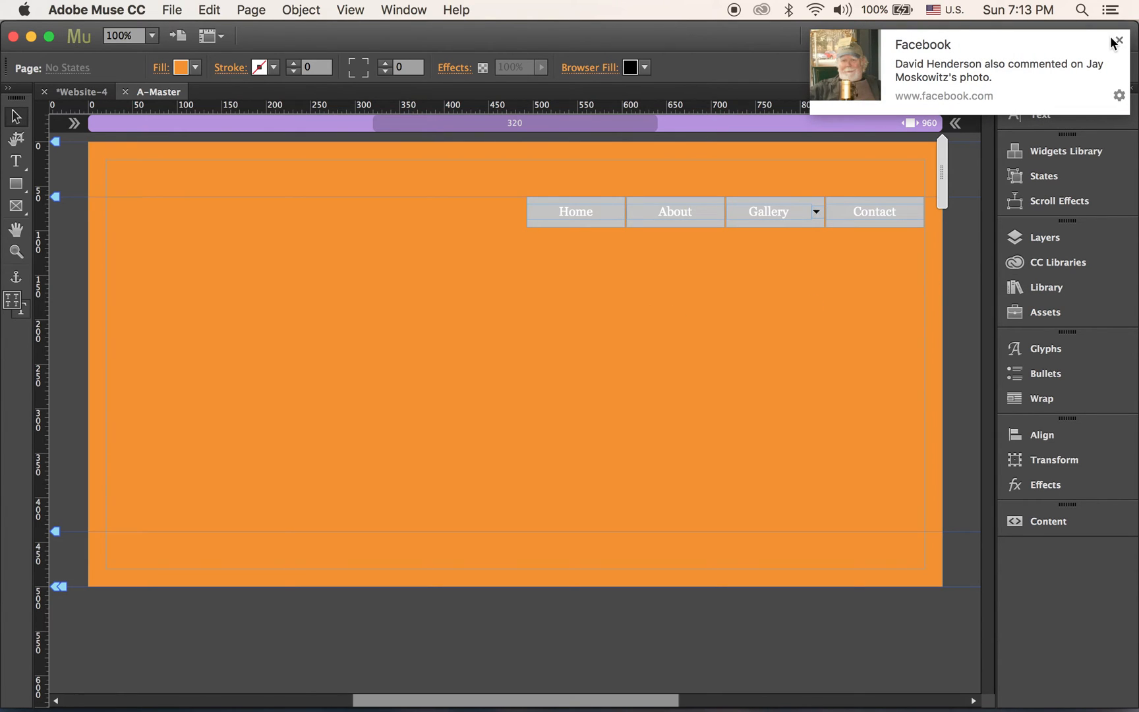
pyautogui.click(1118, 40)
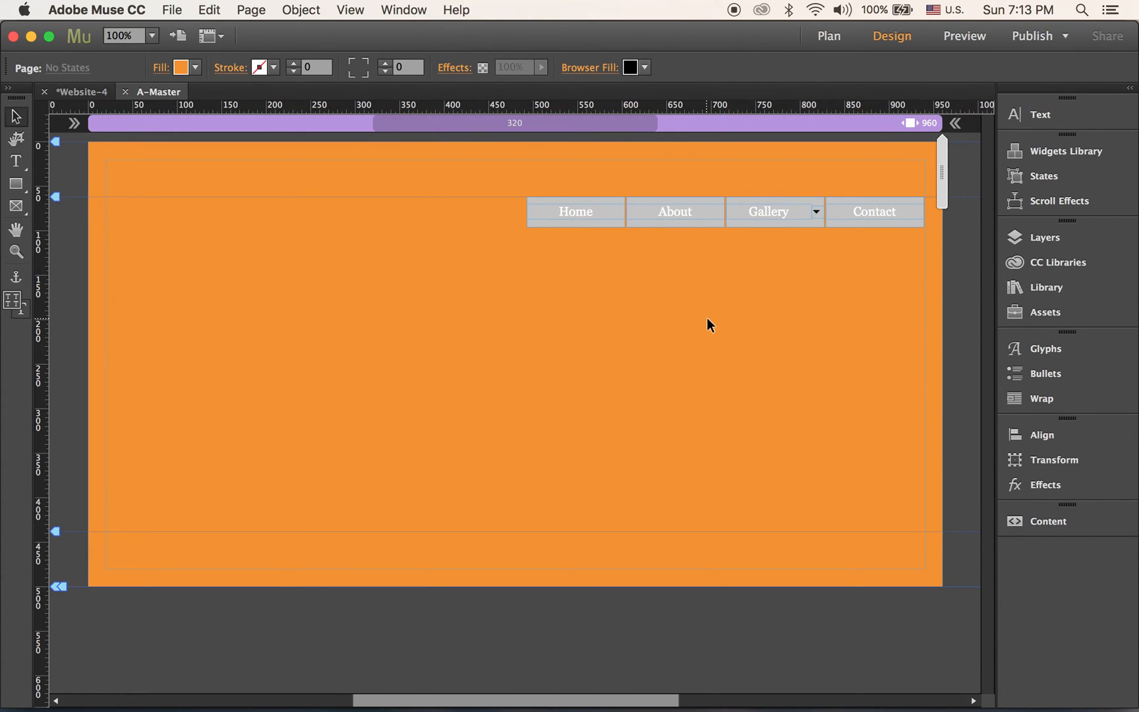
pyautogui.click(609, 217)
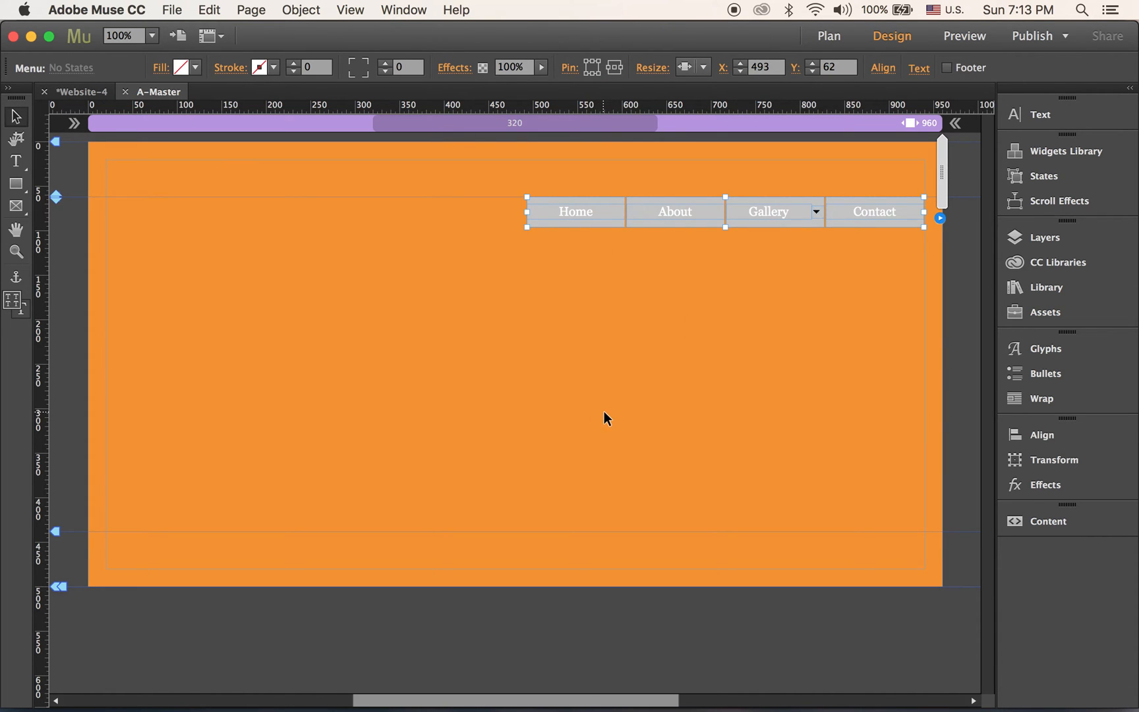
pyautogui.click(613, 220)
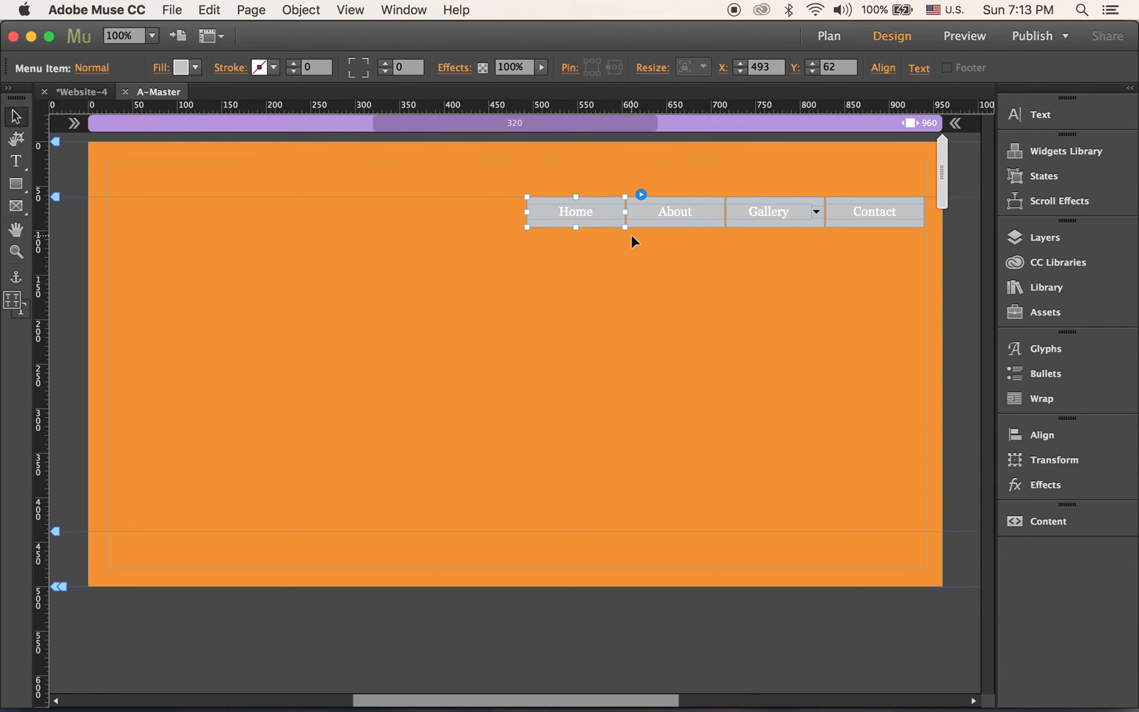
# - Collapse the Menus category in the Widgets Library and close the library
pyautogui.click(1069, 151)
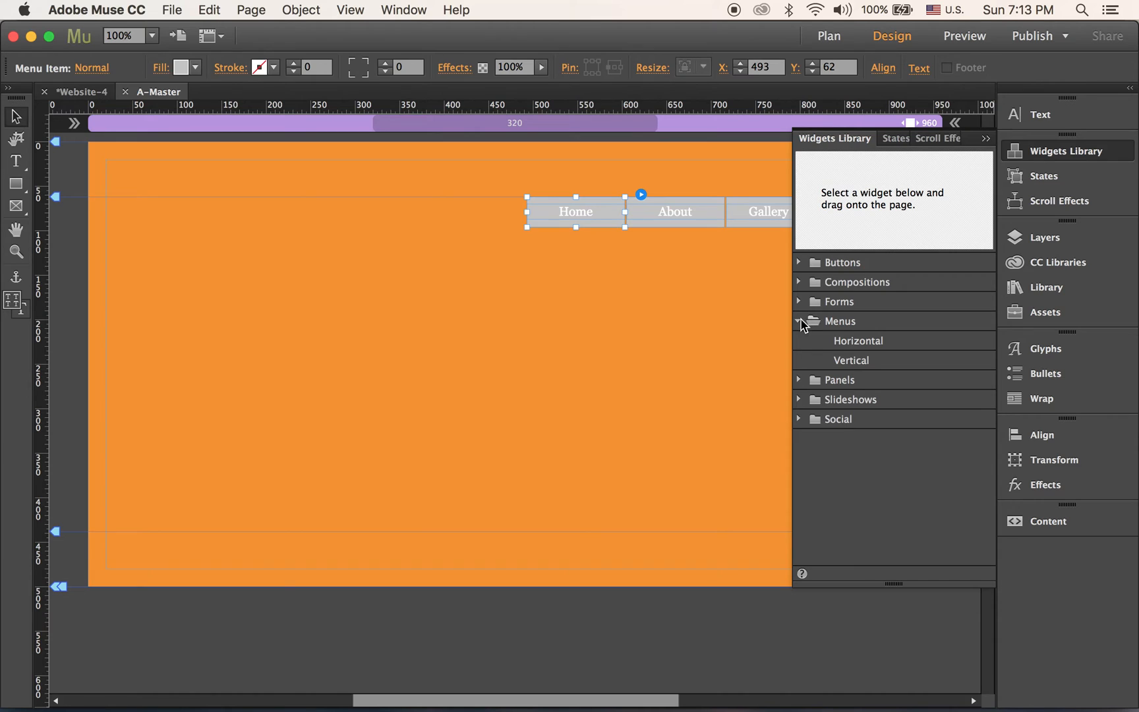
pyautogui.click(800, 323)
pyautogui.click(984, 139)
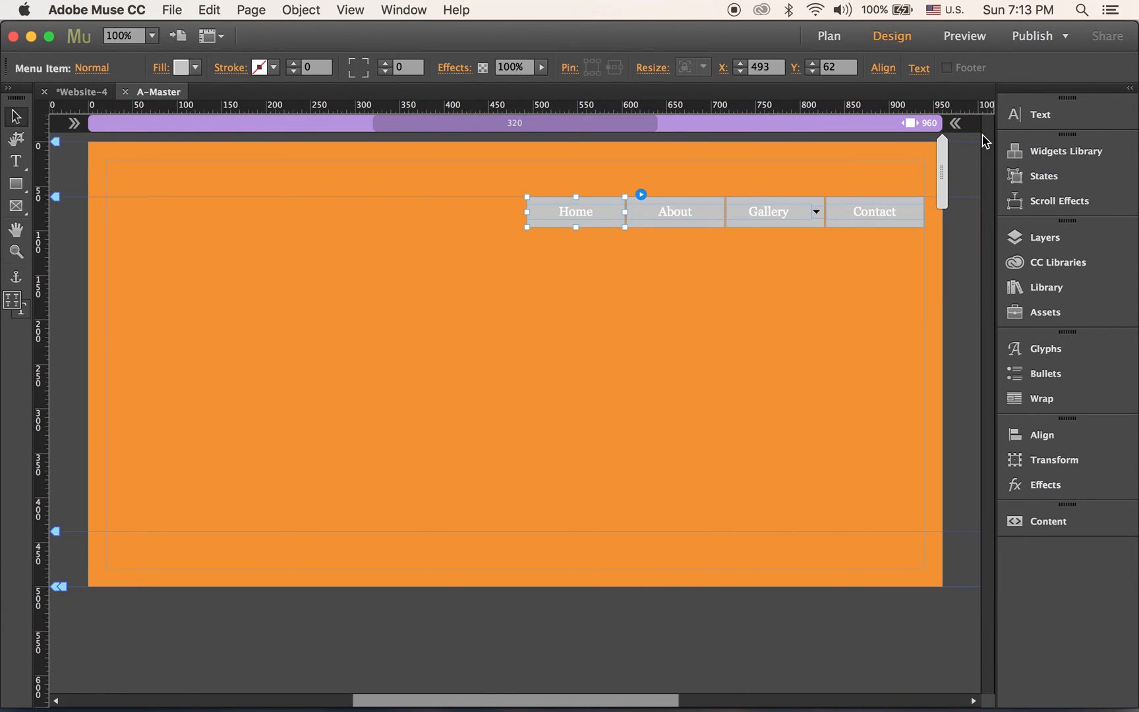
# - Show the Home item's states and examine its Rollover, Mouse Down and Active appearances
pyautogui.click(1046, 182)
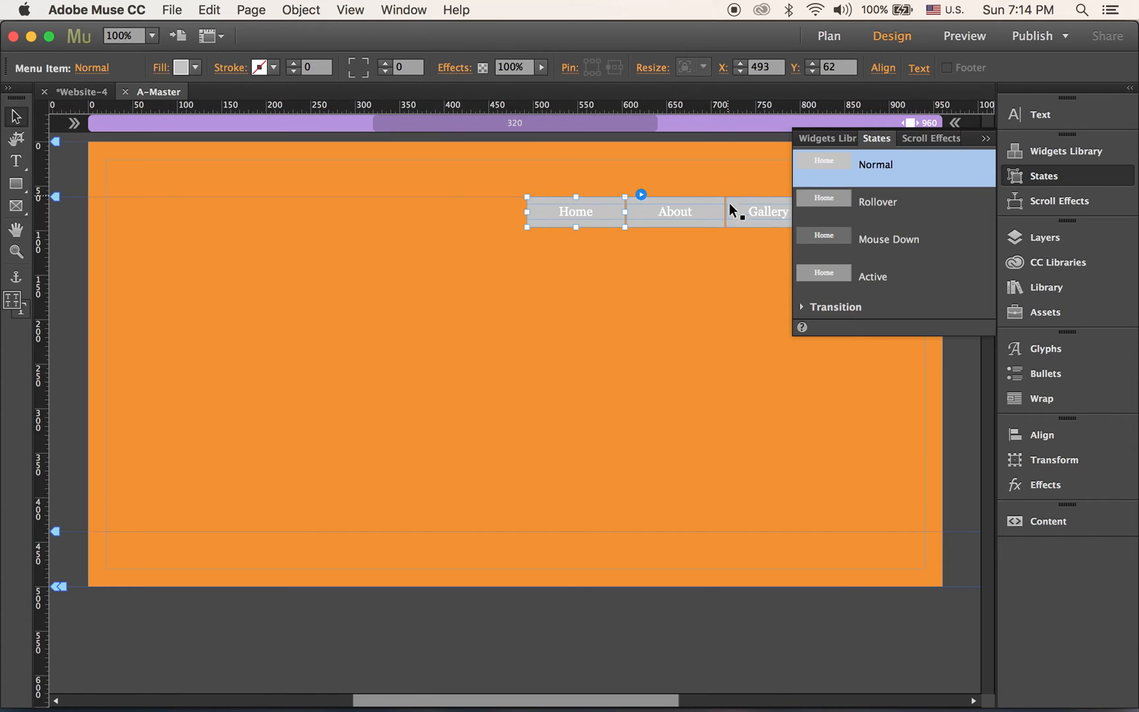
pyautogui.click(829, 203)
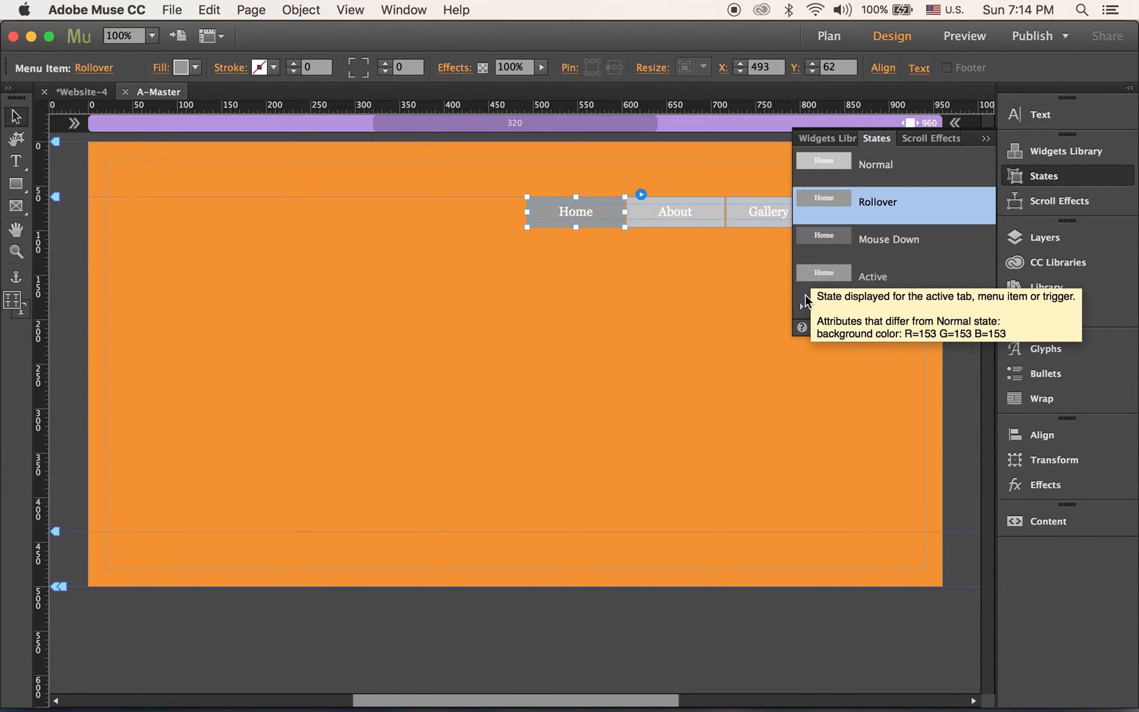
pyautogui.click(850, 245)
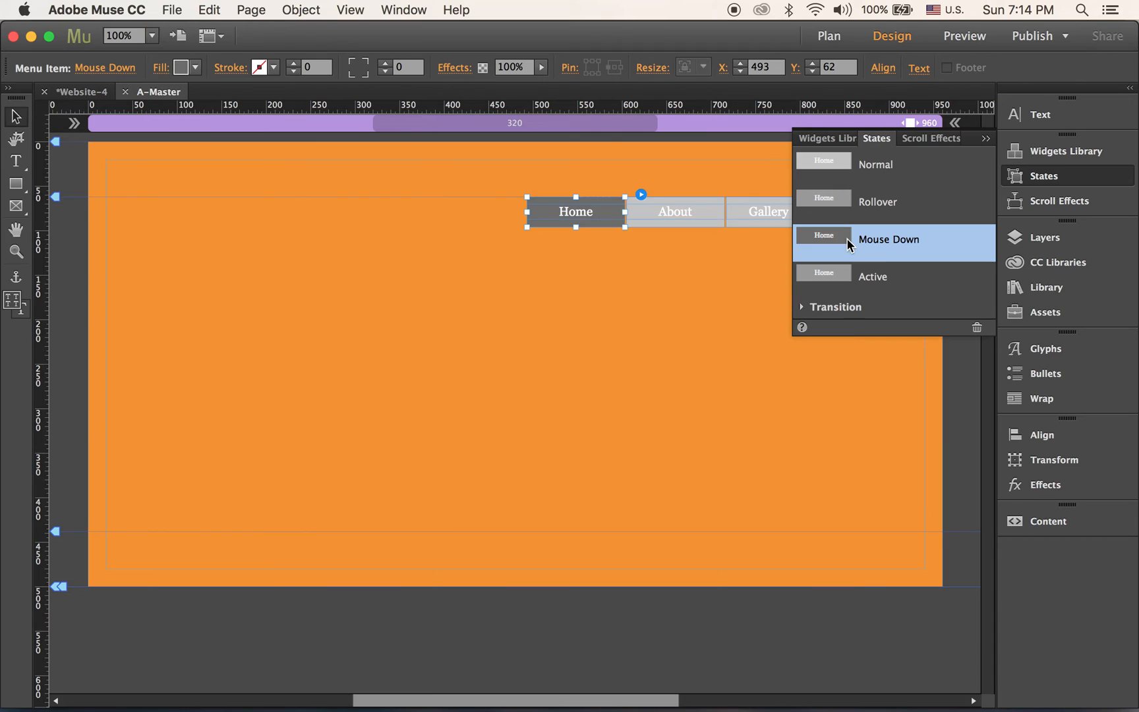
pyautogui.click(873, 277)
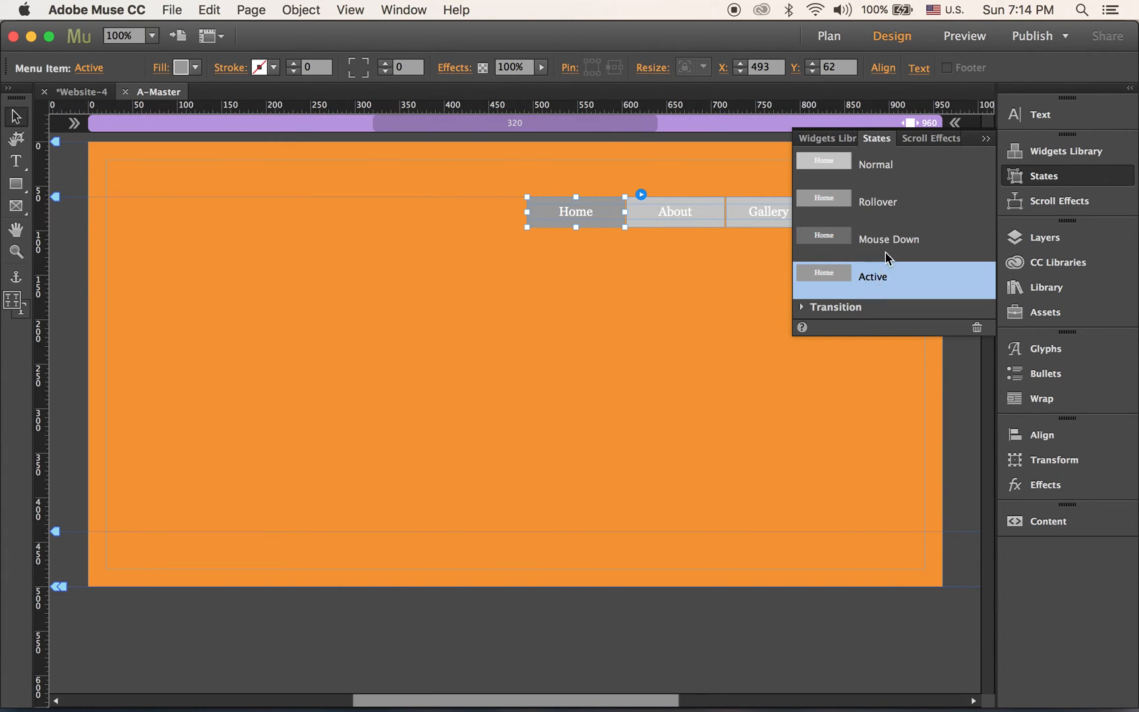
# - Set the fill of the menu item's Normal state to black
pyautogui.click(847, 158)
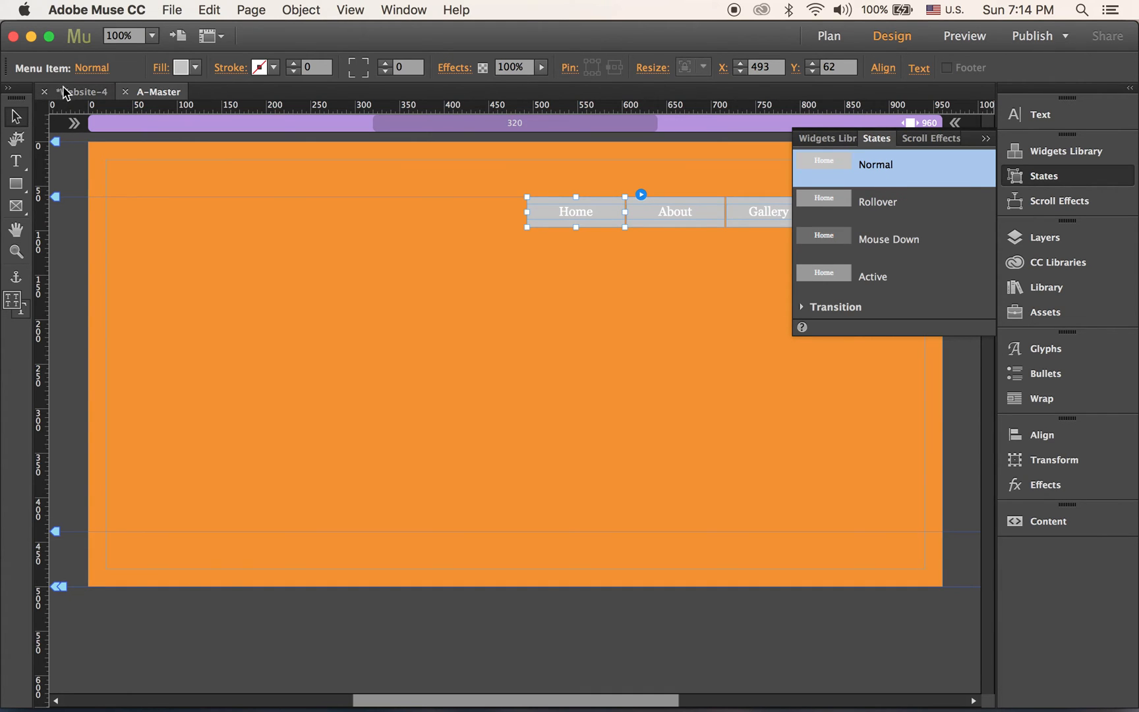
pyautogui.click(196, 68)
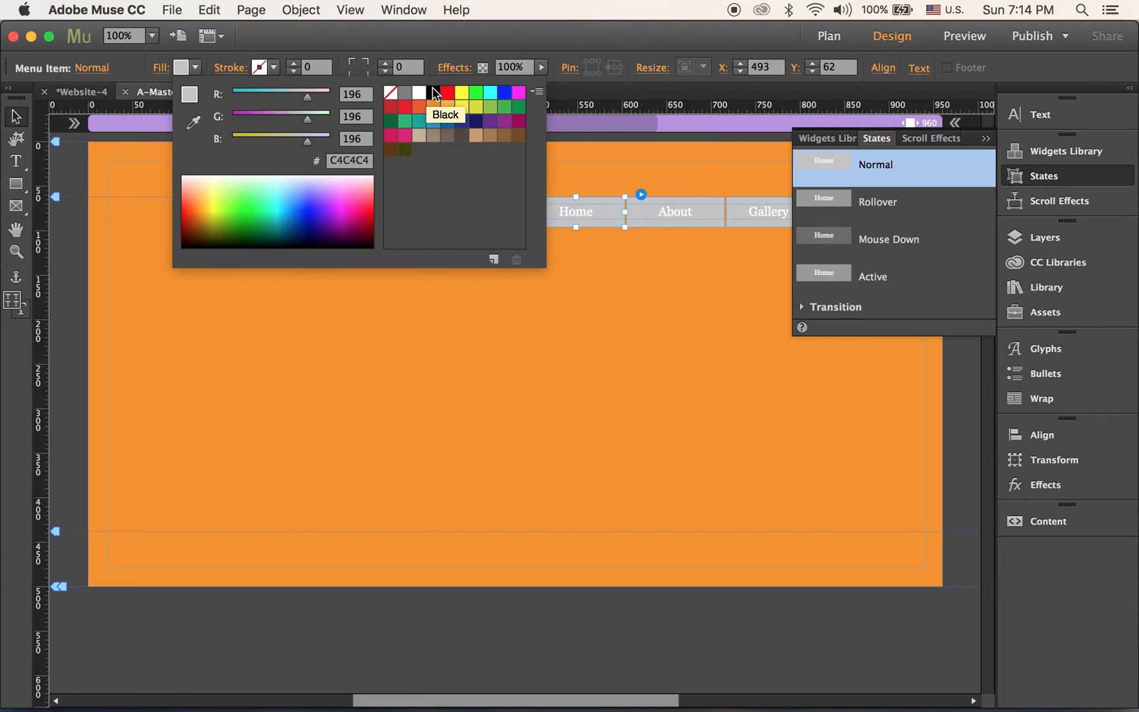
pyautogui.click(433, 93)
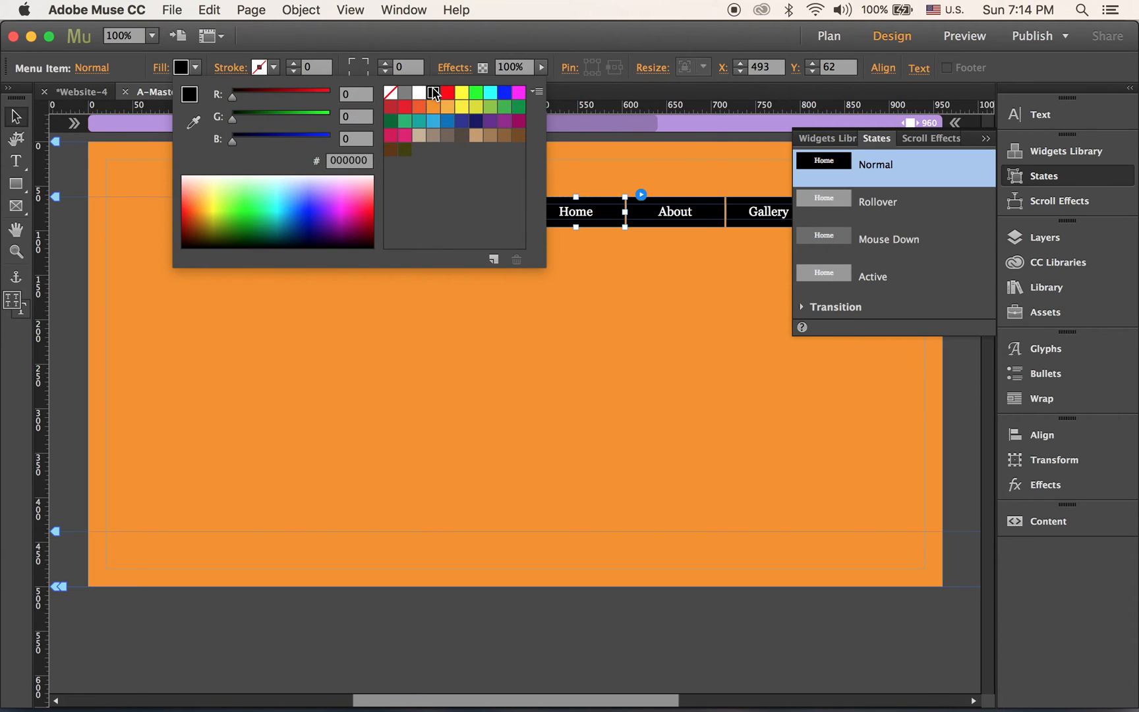
pyautogui.click(534, 401)
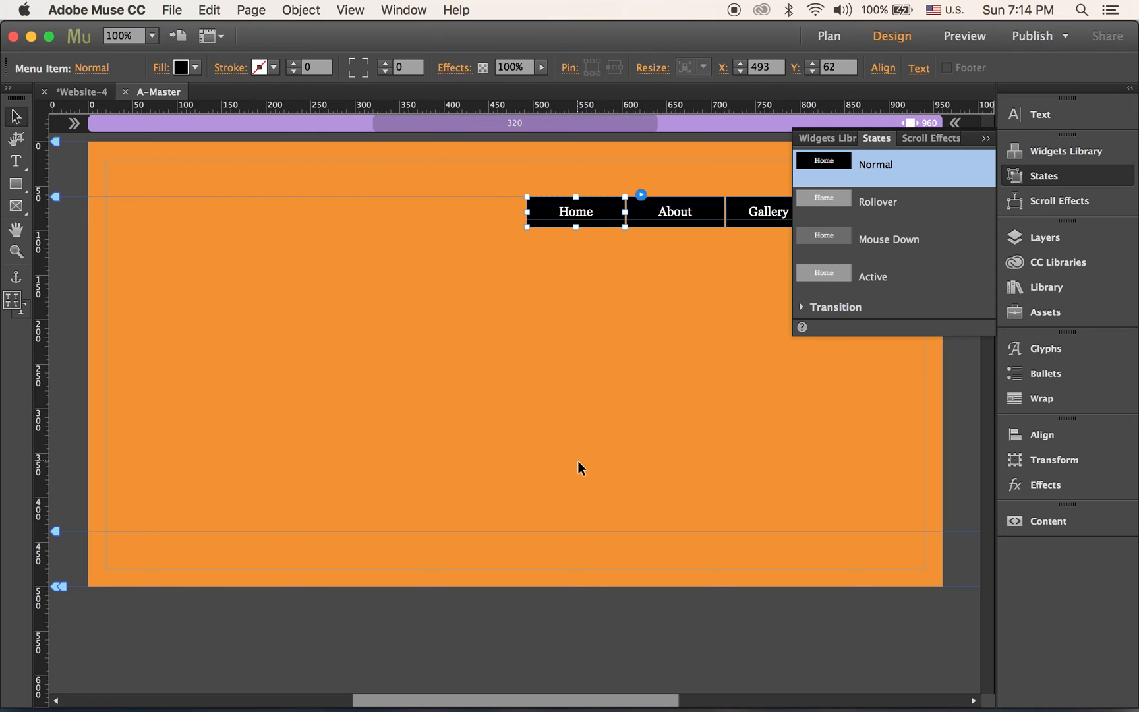
# - Set the fill of the menu item's Rollover state to dark brown, #603813
pyautogui.click(846, 211)
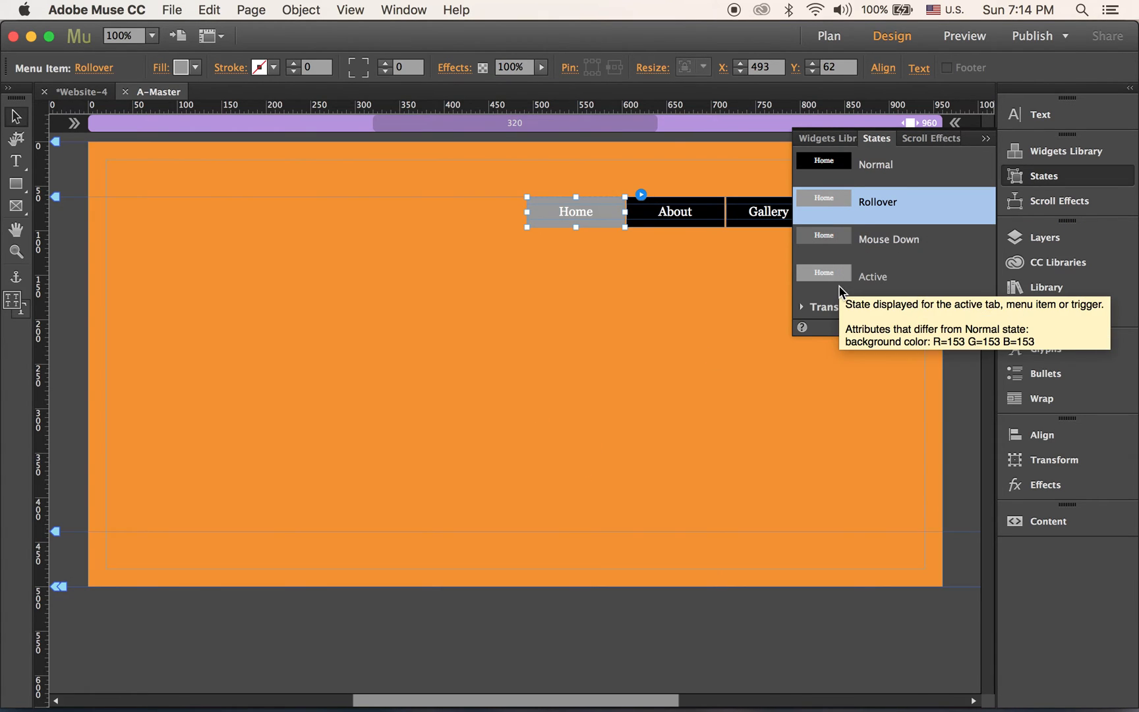
pyautogui.click(195, 68)
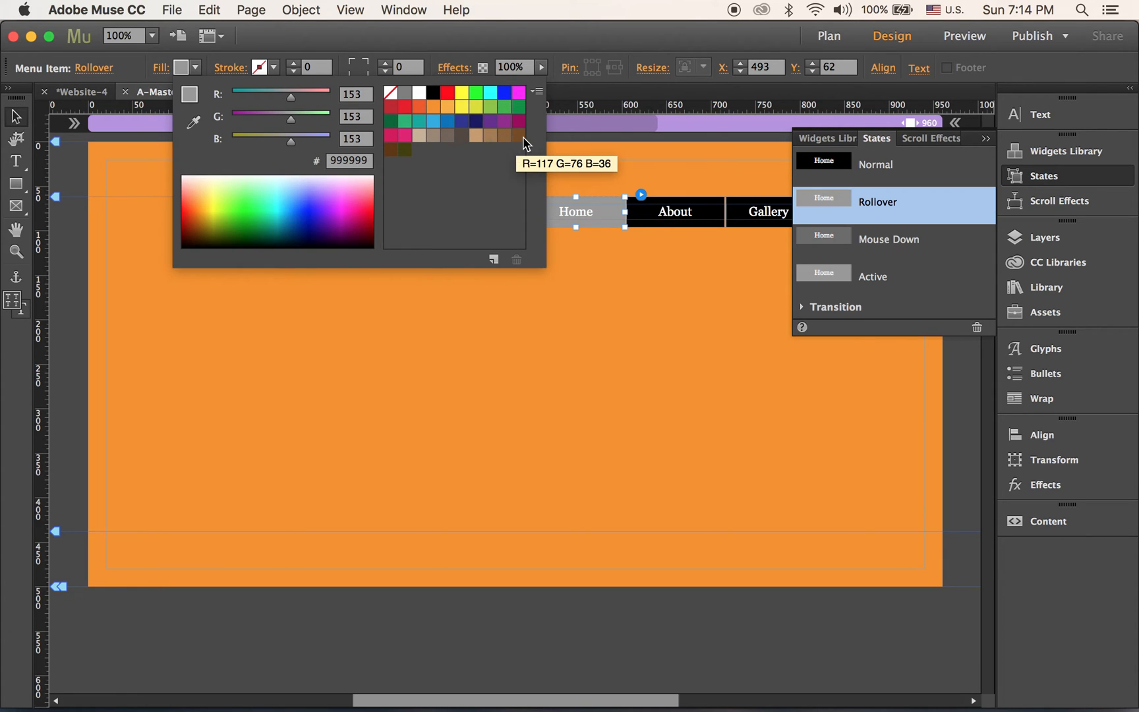
pyautogui.click(389, 150)
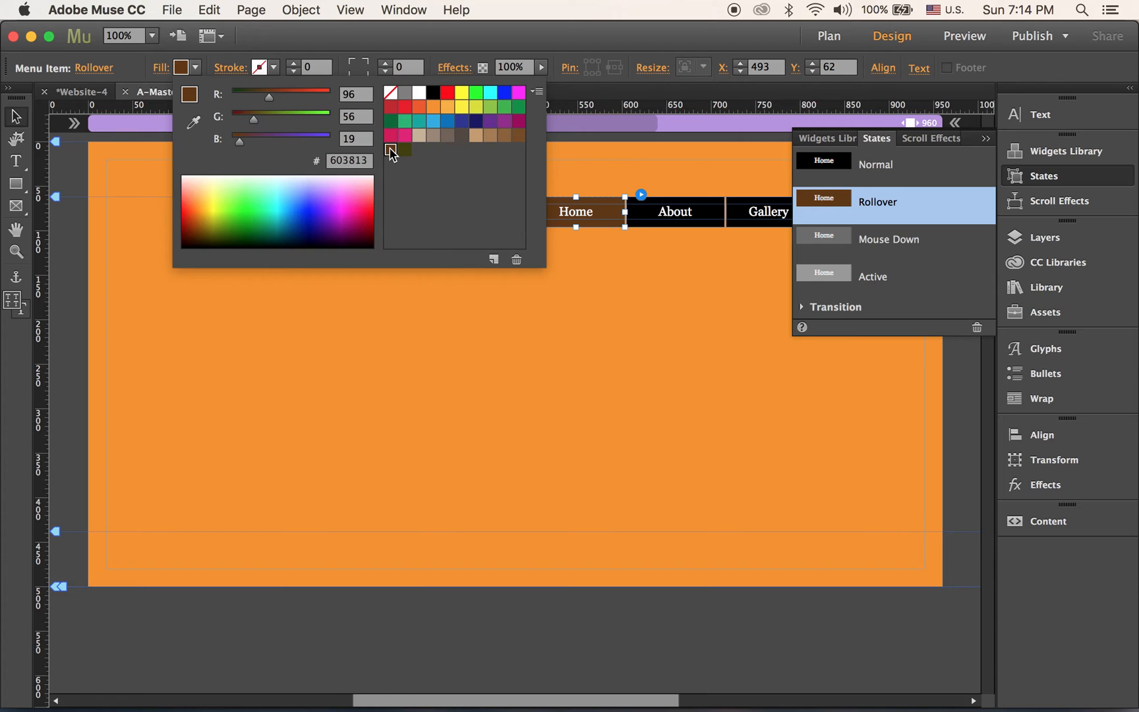
pyautogui.click(887, 242)
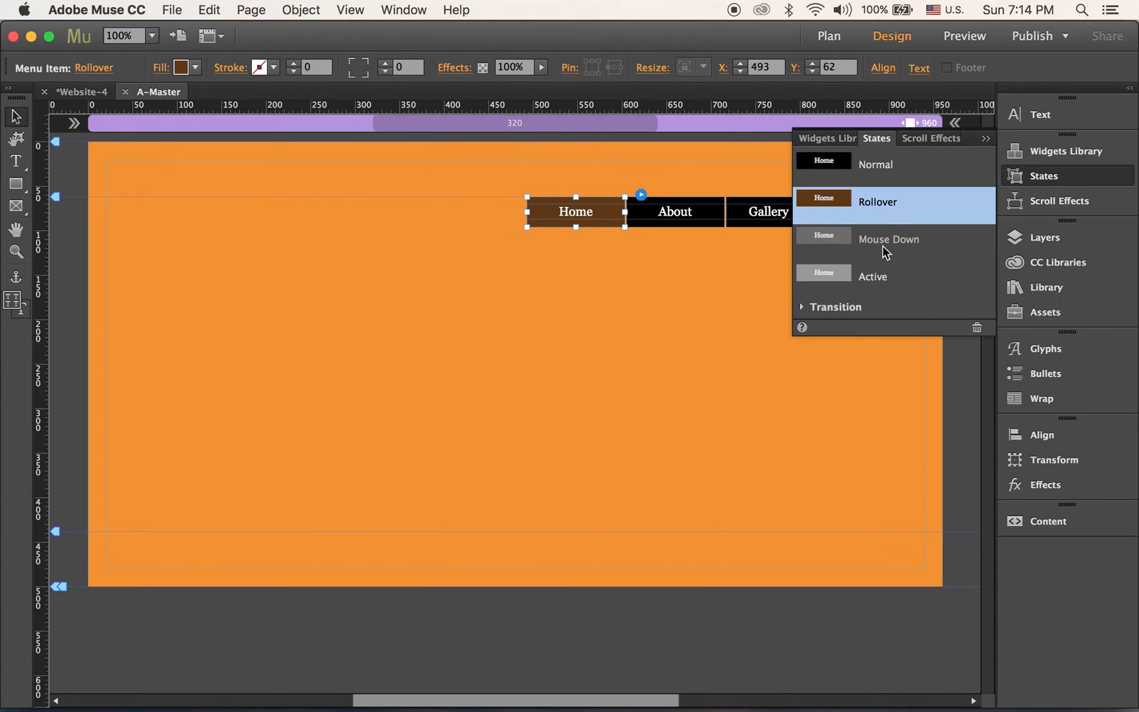
# - Set the fill of the menu item's Mouse Down state to the dark brown #603813
pyautogui.click(884, 249)
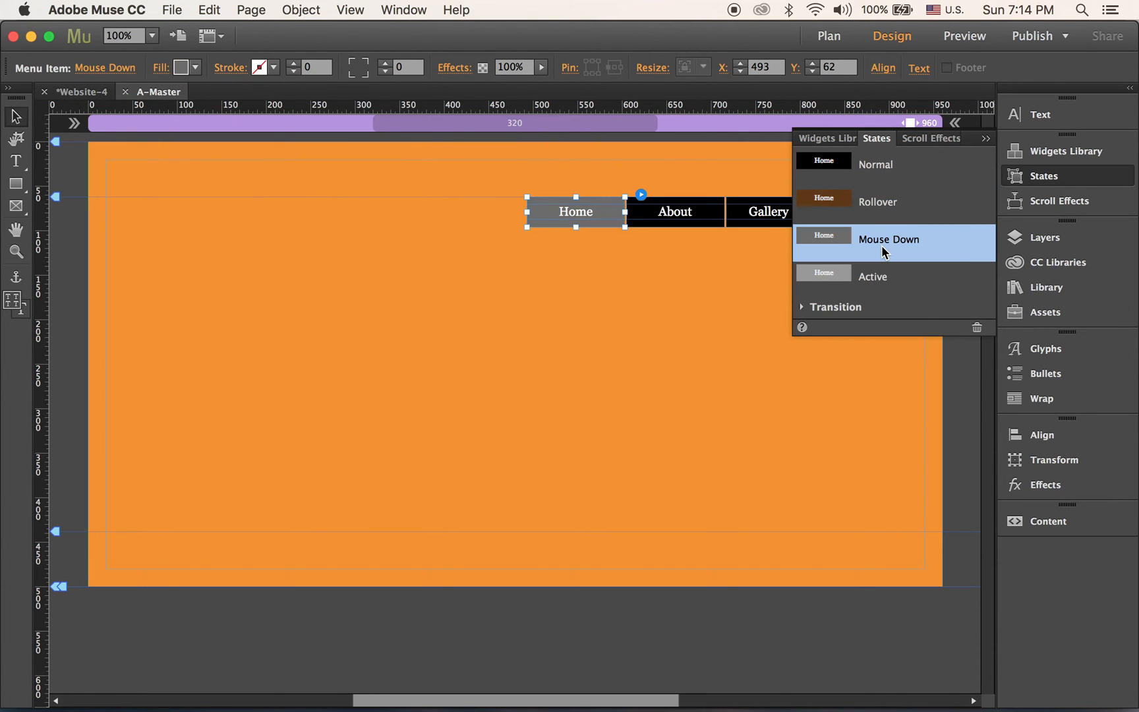
pyautogui.click(195, 68)
pyautogui.click(392, 151)
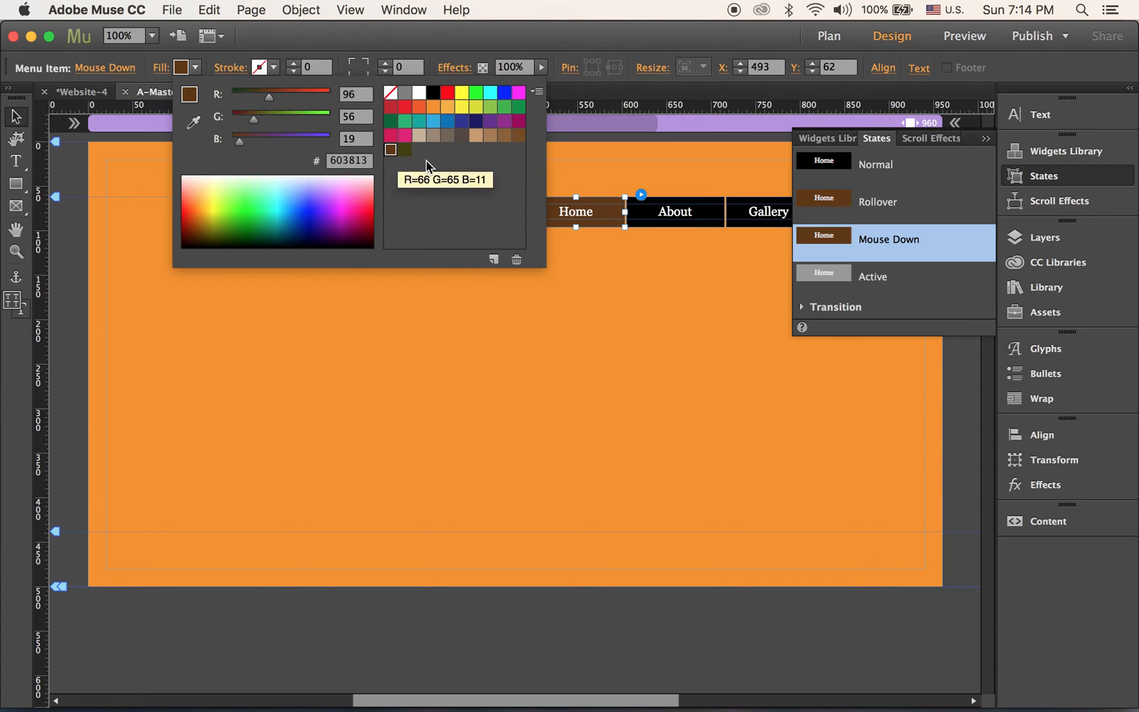
pyautogui.click(880, 273)
# - Set the fill of the menu item's Active state to grayish brown #534741, then deselect the menu and collapse the States panel
pyautogui.click(879, 289)
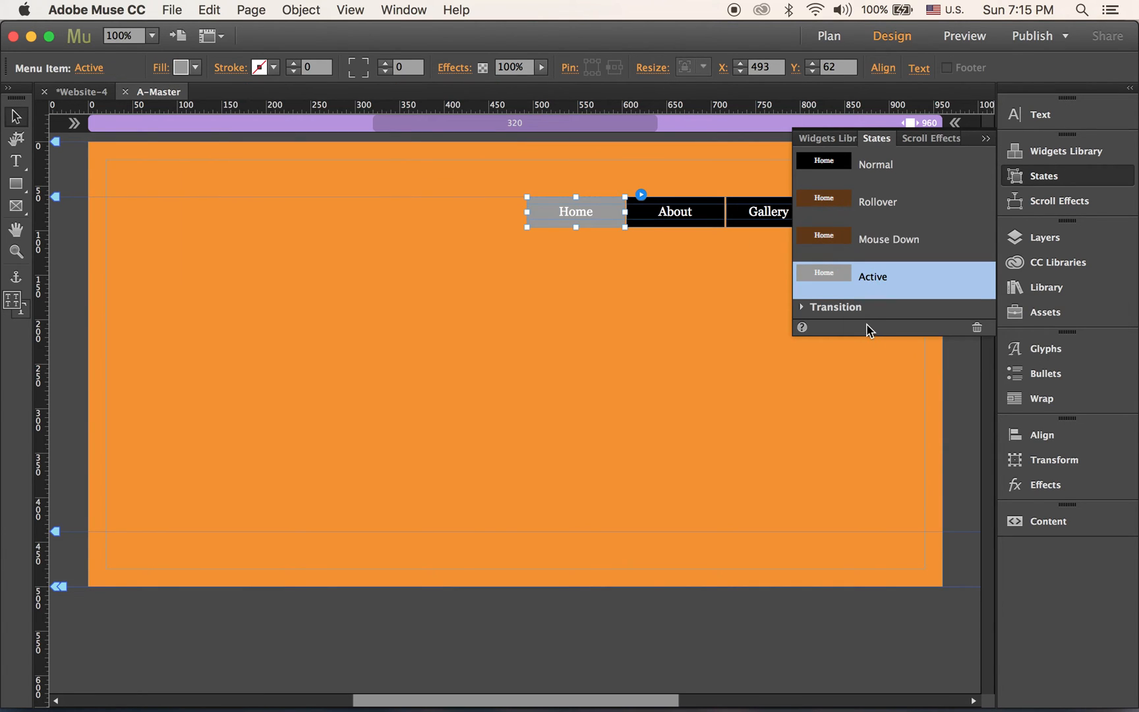
pyautogui.click(196, 67)
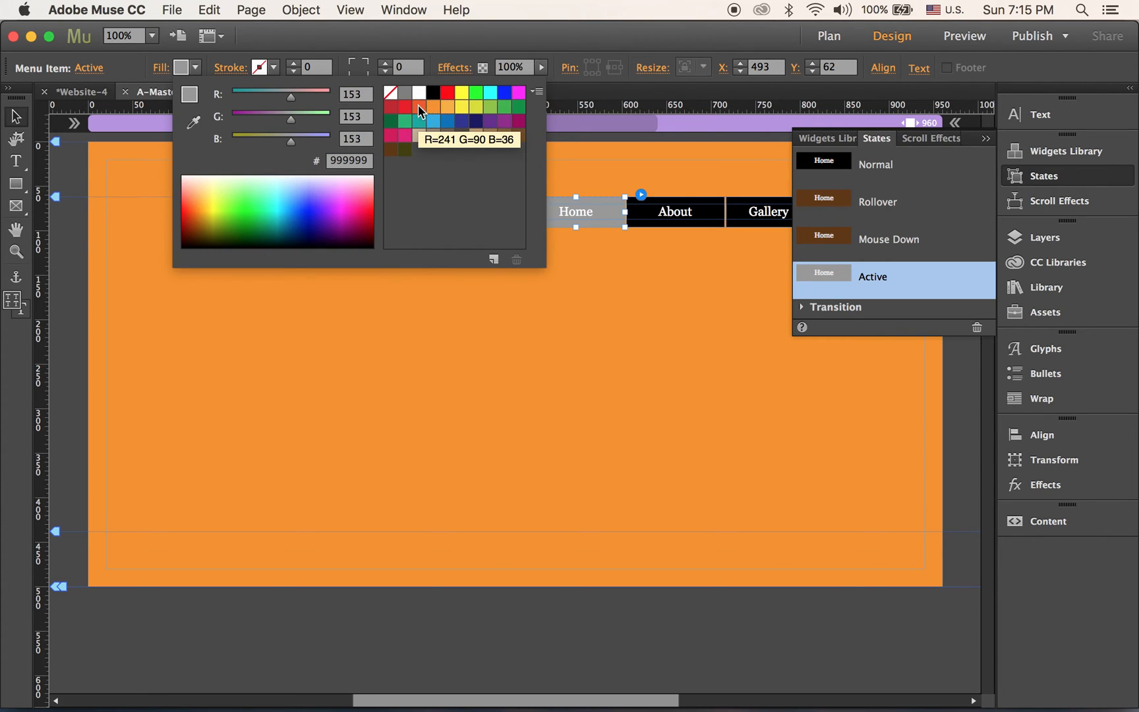
pyautogui.click(446, 92)
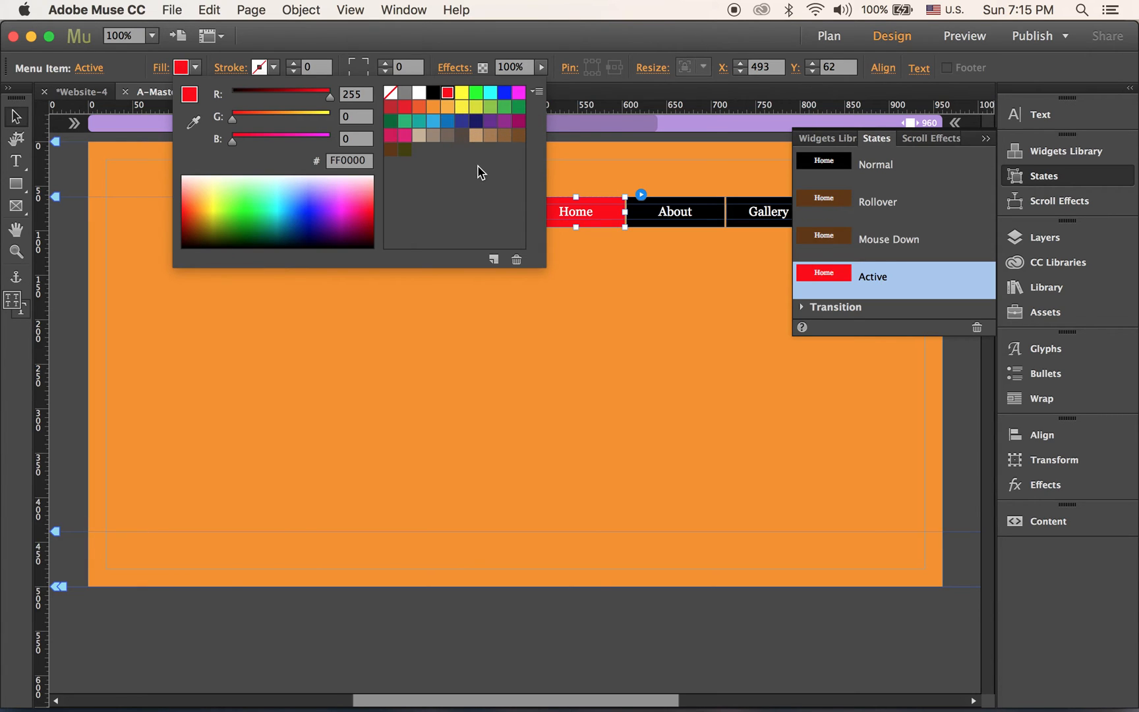
pyautogui.click(461, 136)
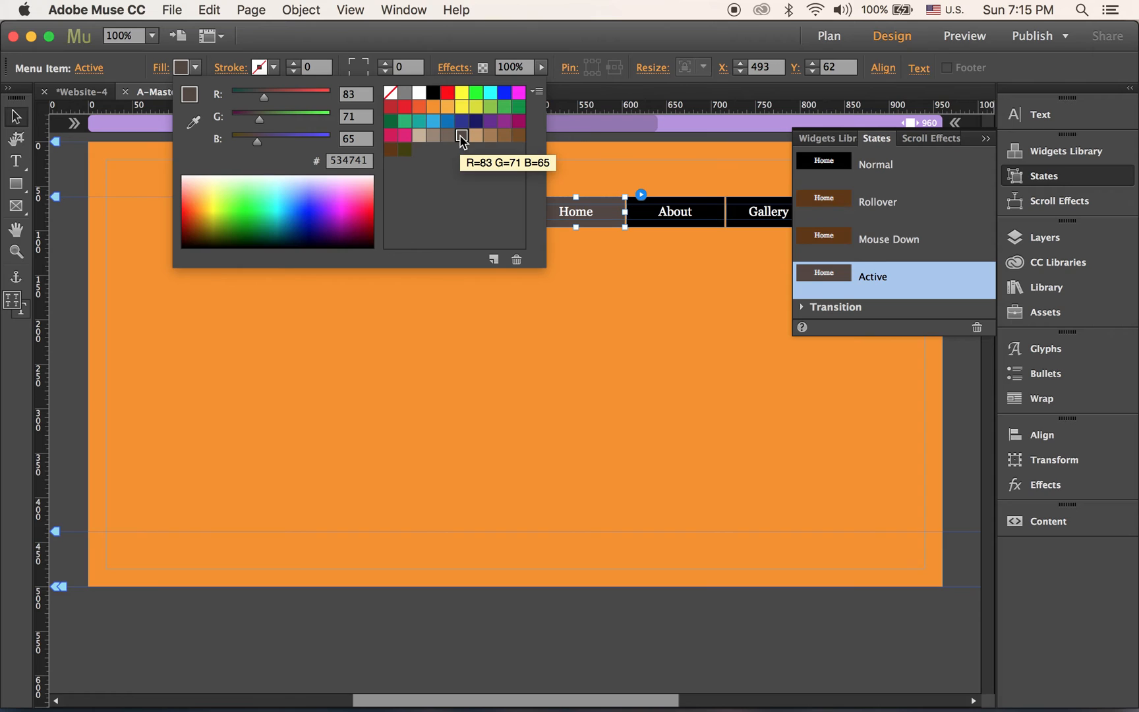
pyautogui.click(592, 377)
pyautogui.click(581, 372)
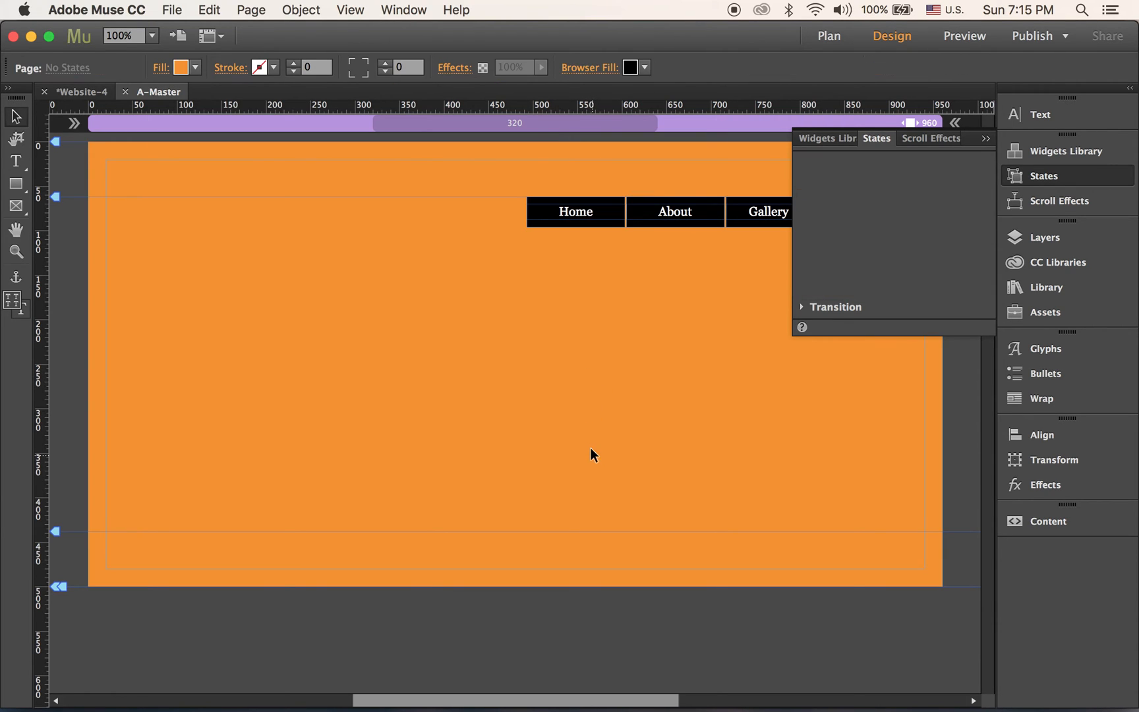
pyautogui.click(985, 139)
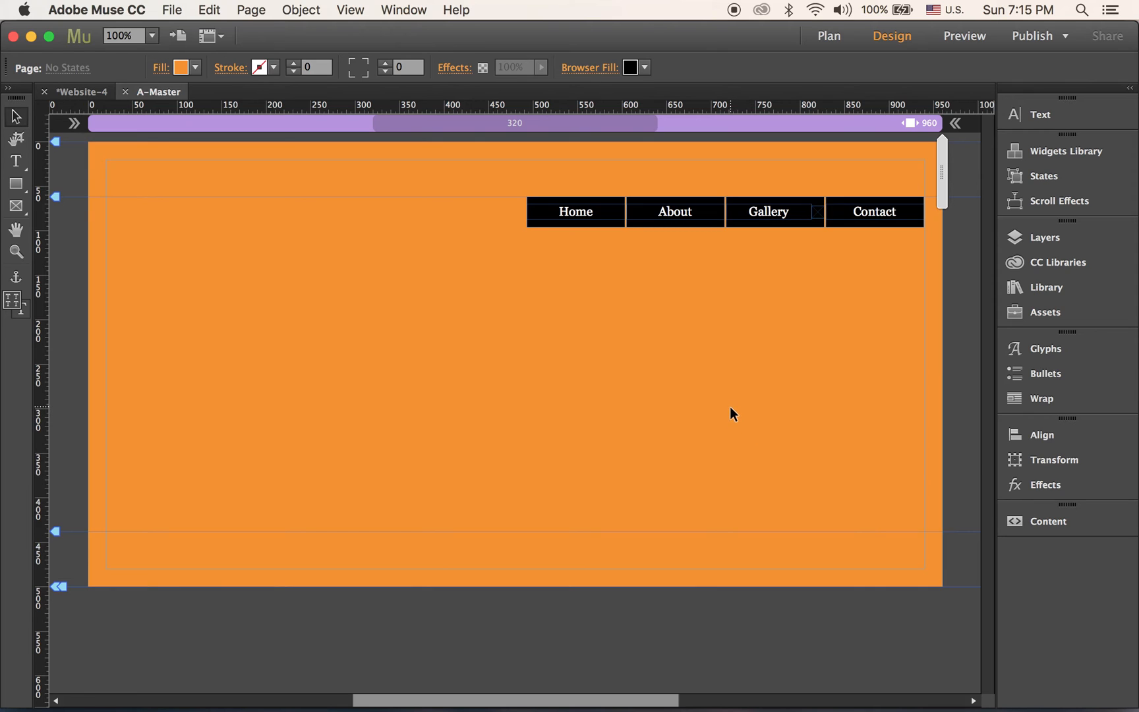
# - Preview the site in Chrome, testing the About, Contact and Home links and checking the Gallery submenu
pyautogui.click(175, 8)
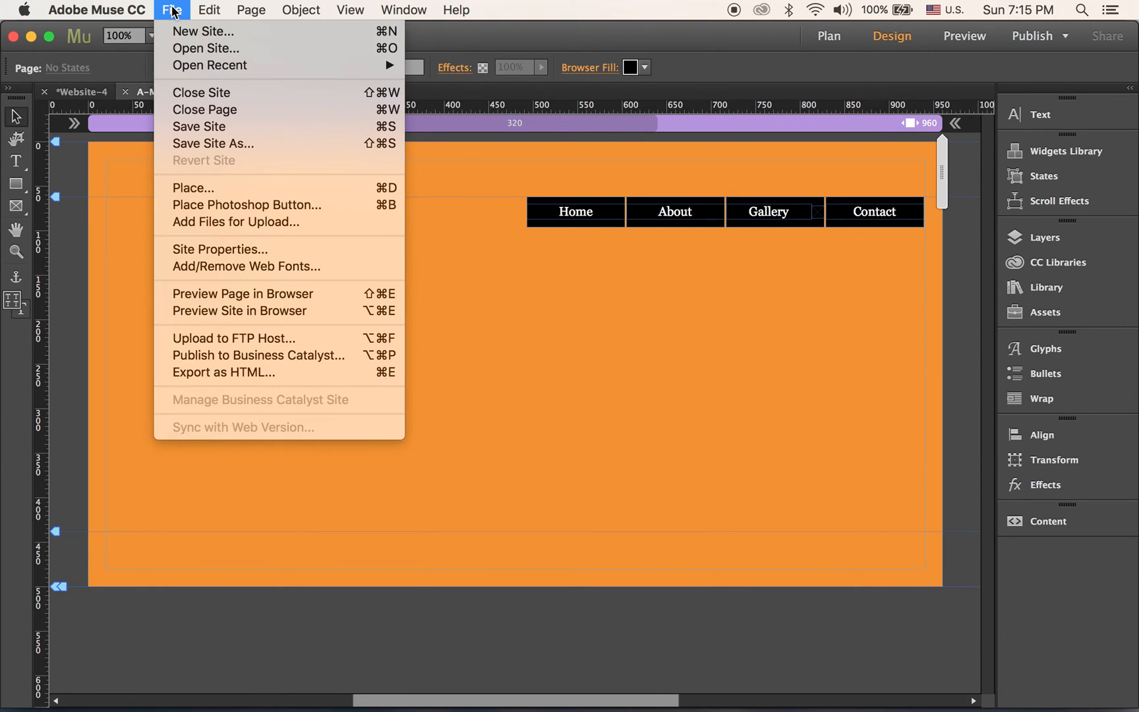
pyautogui.click(251, 308)
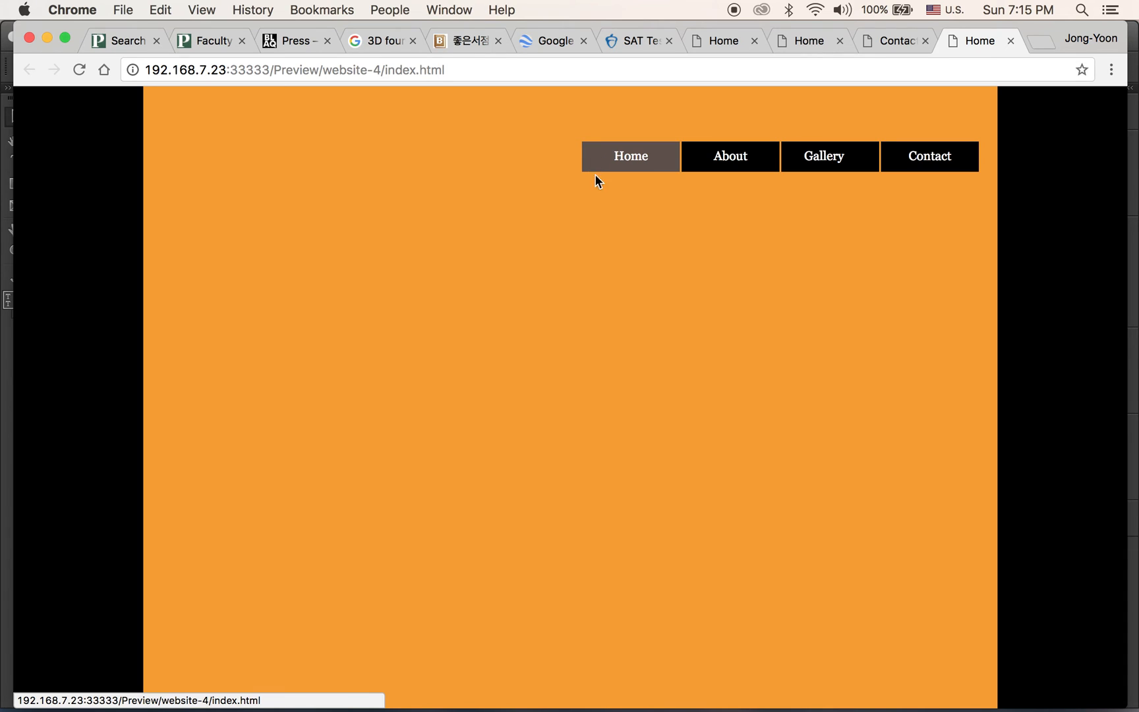
pyautogui.click(729, 170)
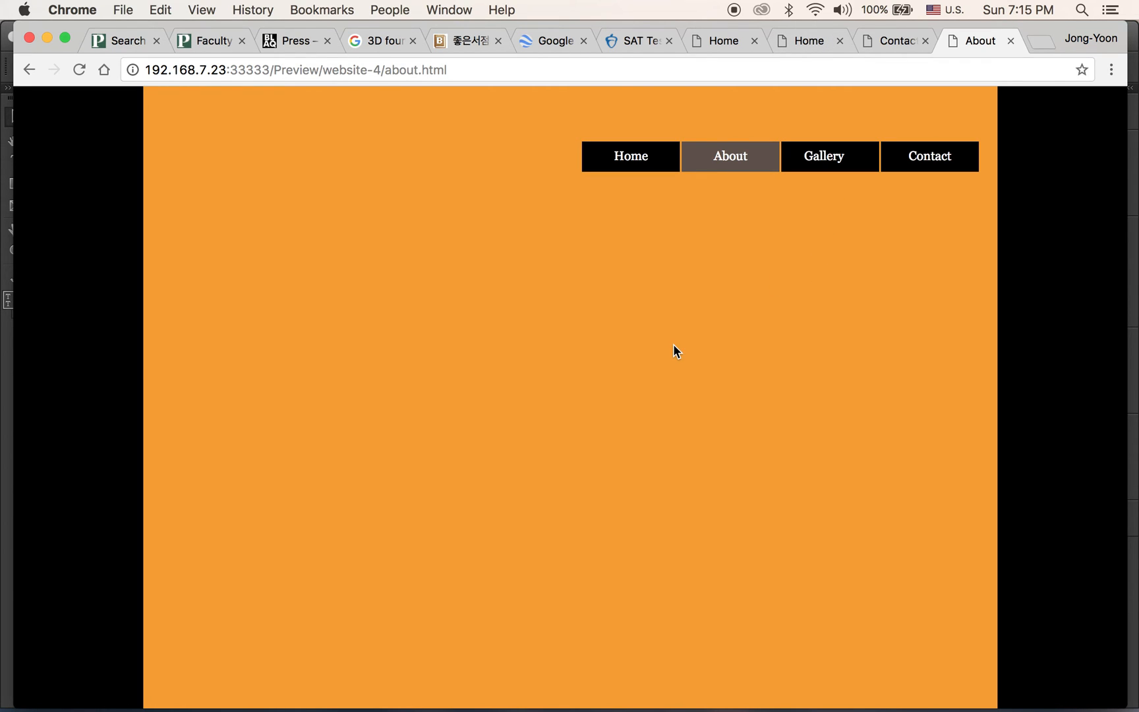
pyautogui.moveTo(872, 160)
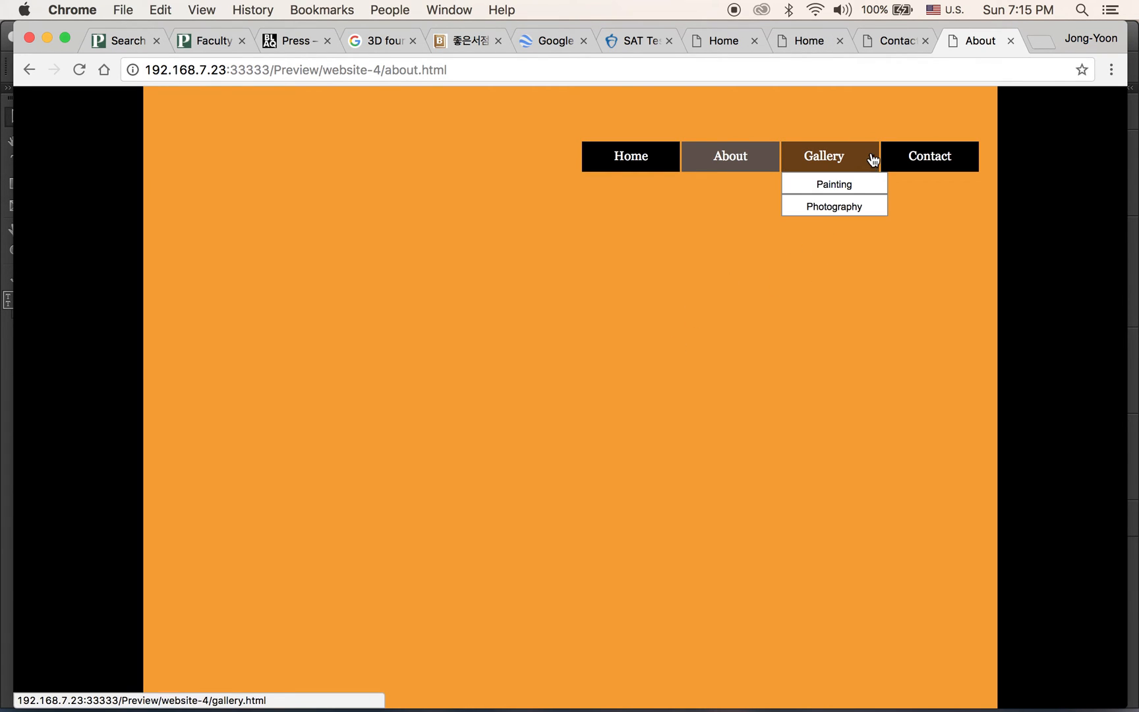
pyautogui.click(938, 157)
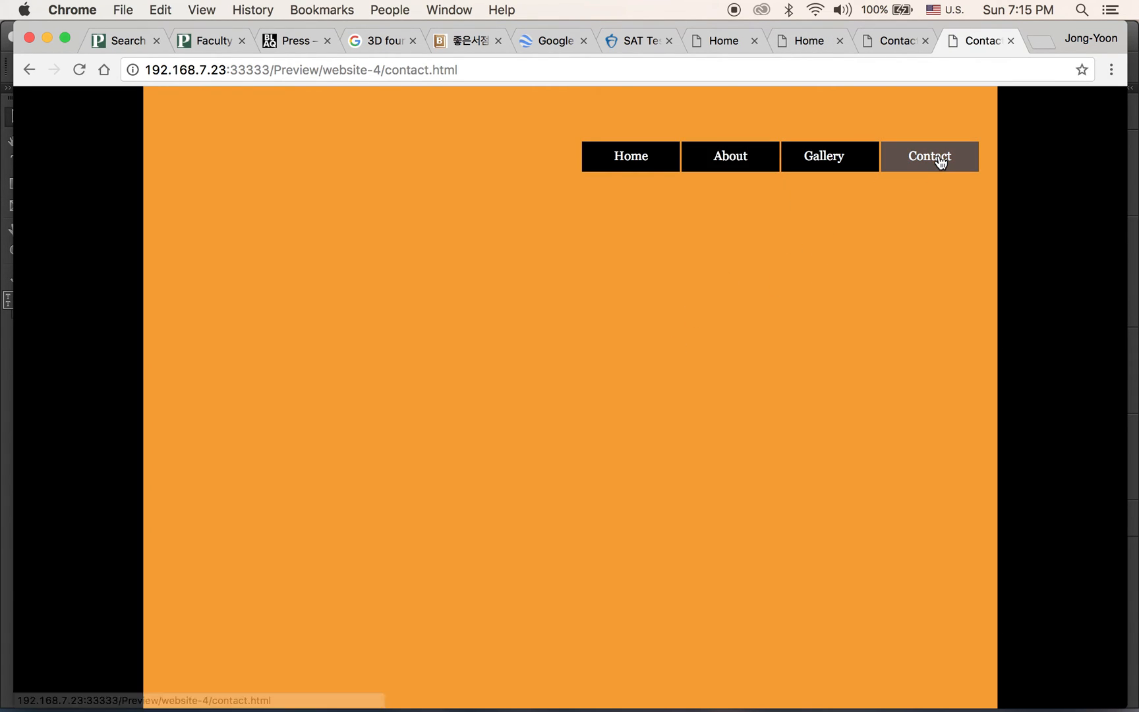
pyautogui.click(638, 163)
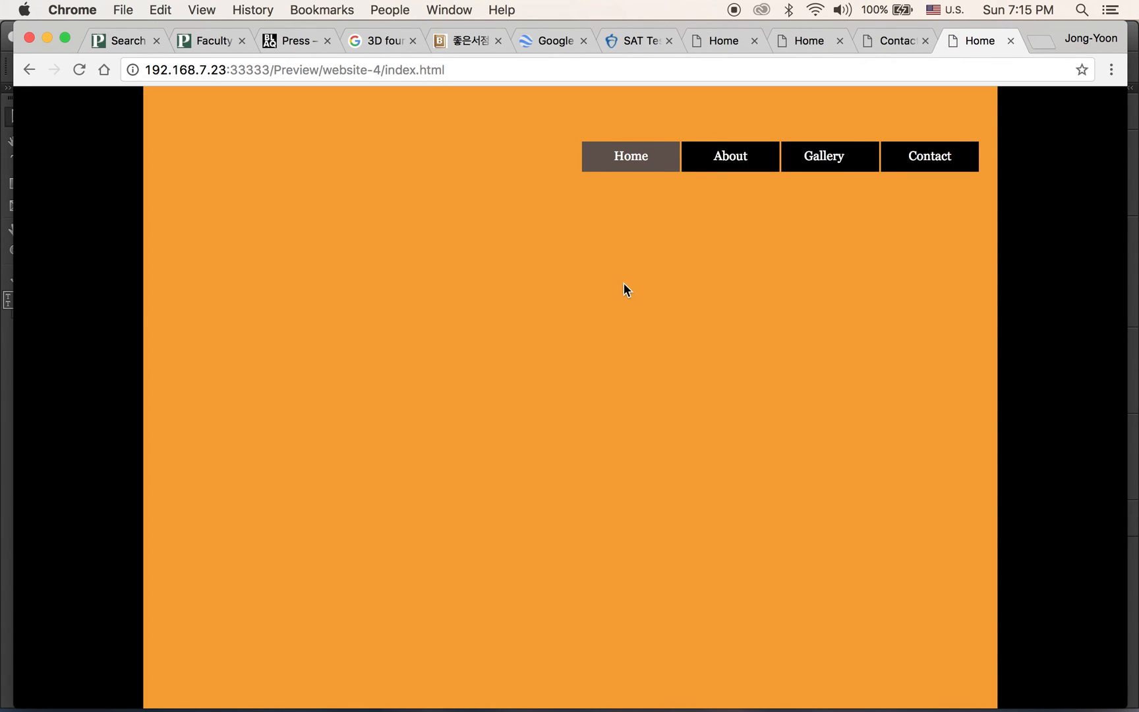
pyautogui.moveTo(600, 709)
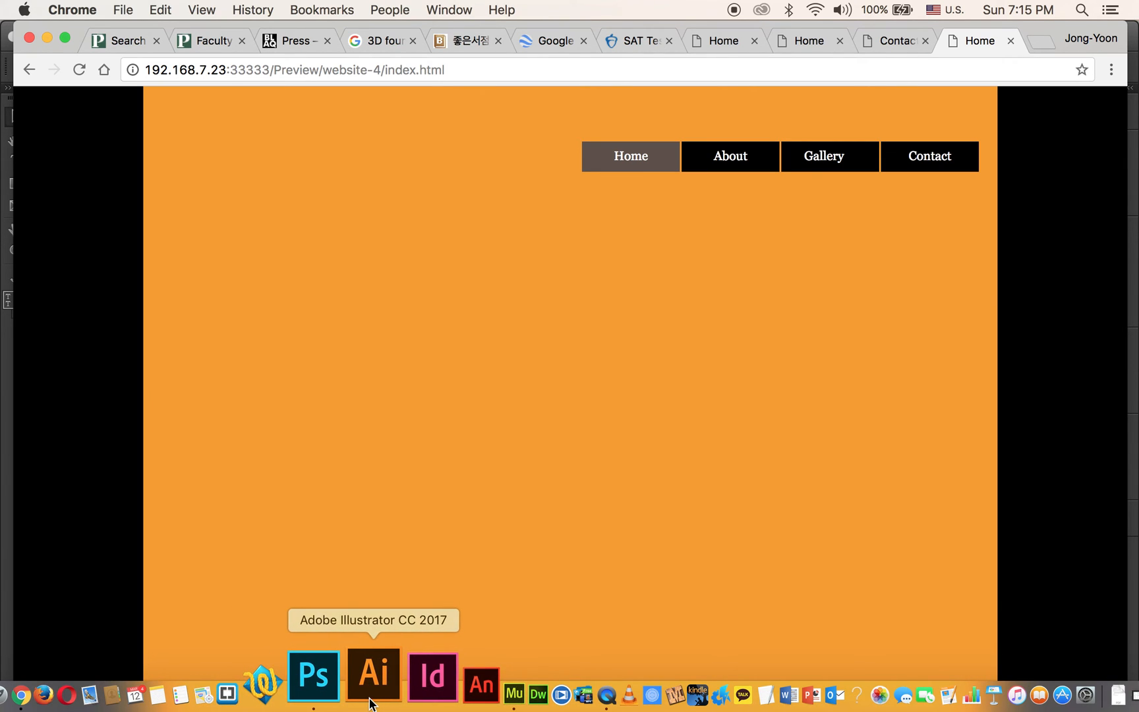
# - Switch to Adobe Muse, open the Home page for design and add a text frame reading "Home" below the menu's level
pyautogui.click(443, 698)
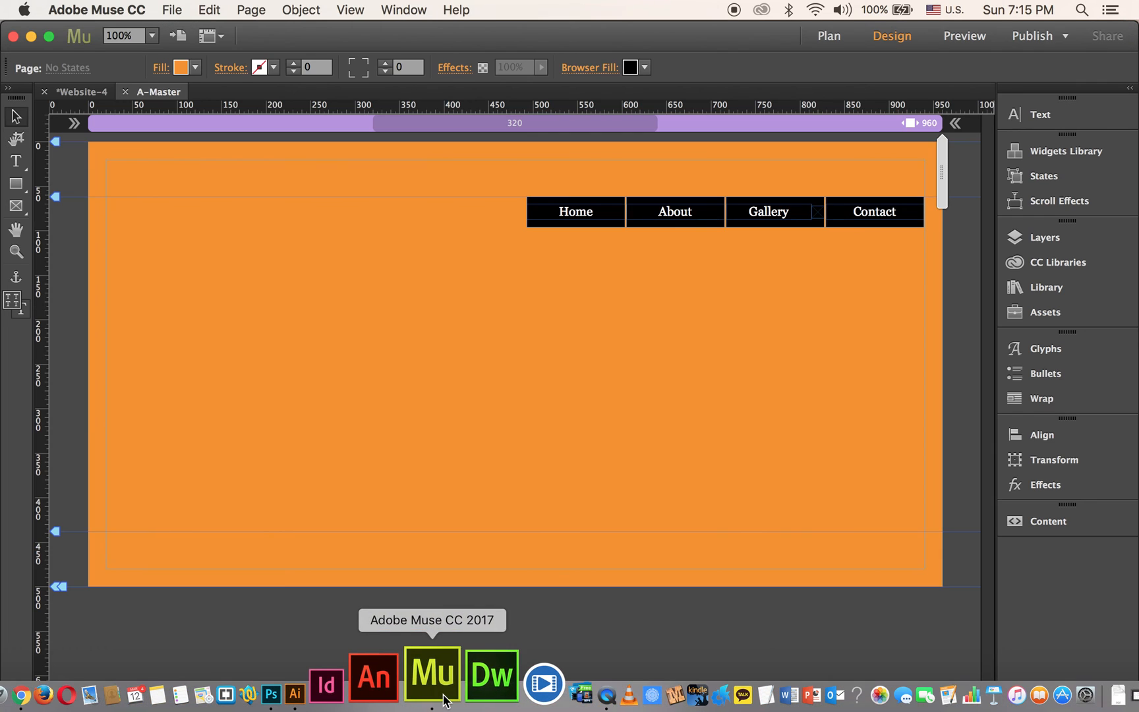
pyautogui.click(89, 95)
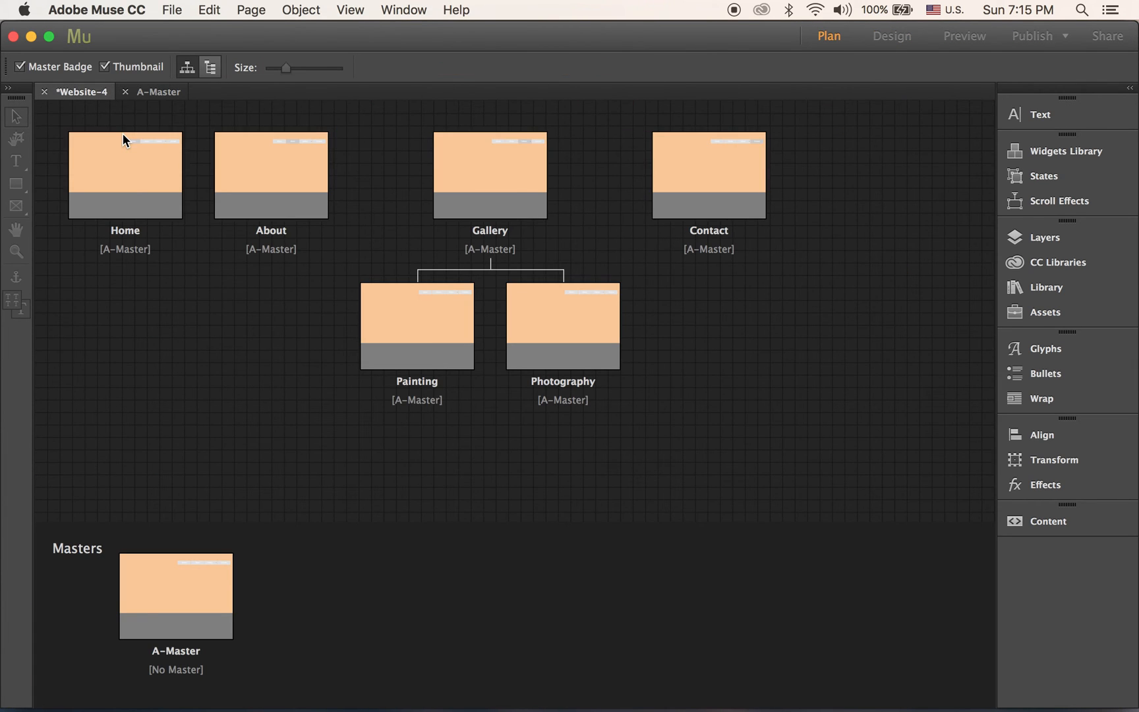
pyautogui.doubleClick(147, 171)
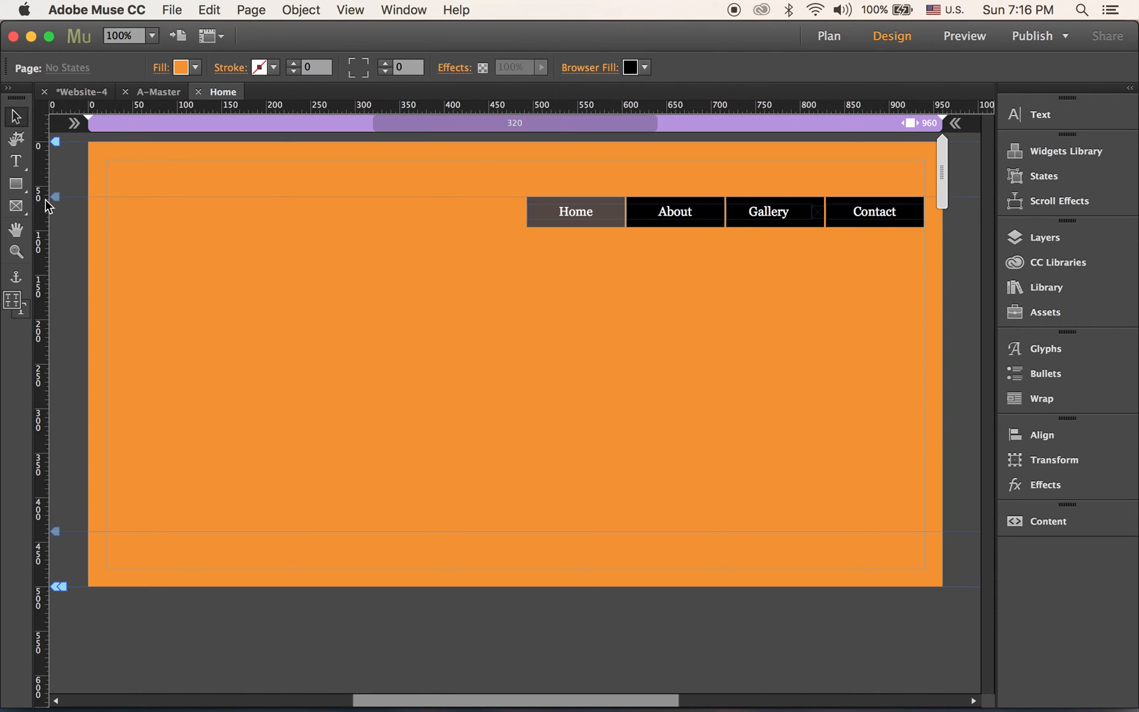
pyautogui.click(16, 161)
pyautogui.moveTo(159, 285); pyautogui.dragTo(508, 435)
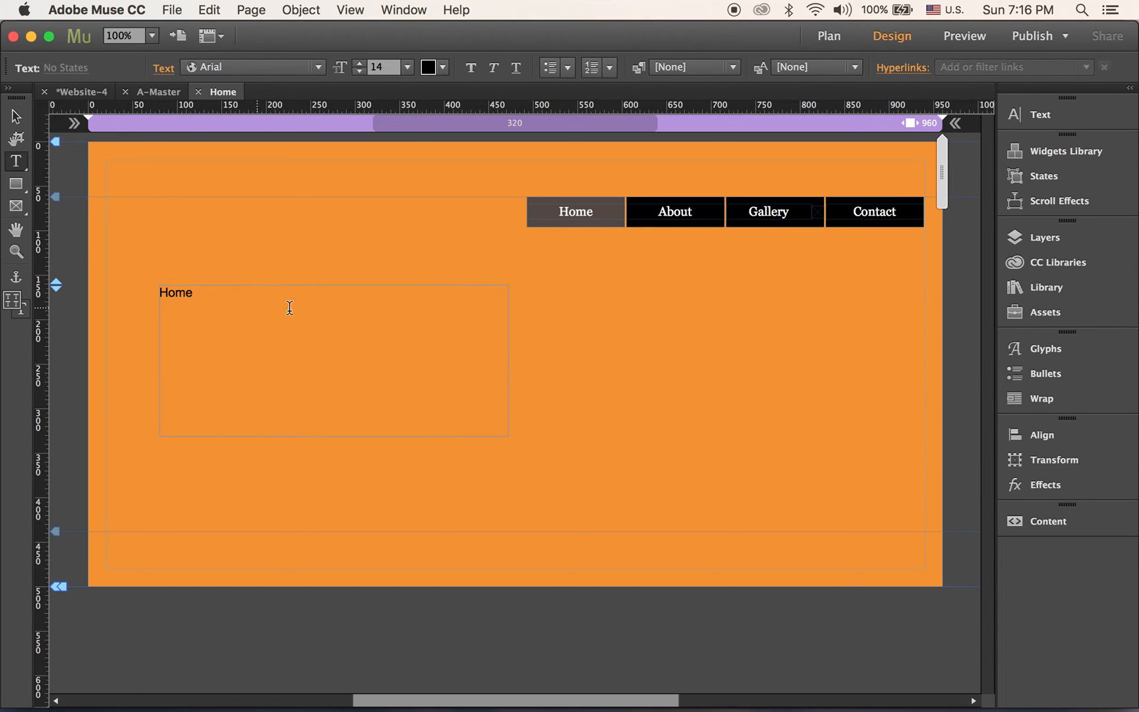
pyautogui.click(16, 116)
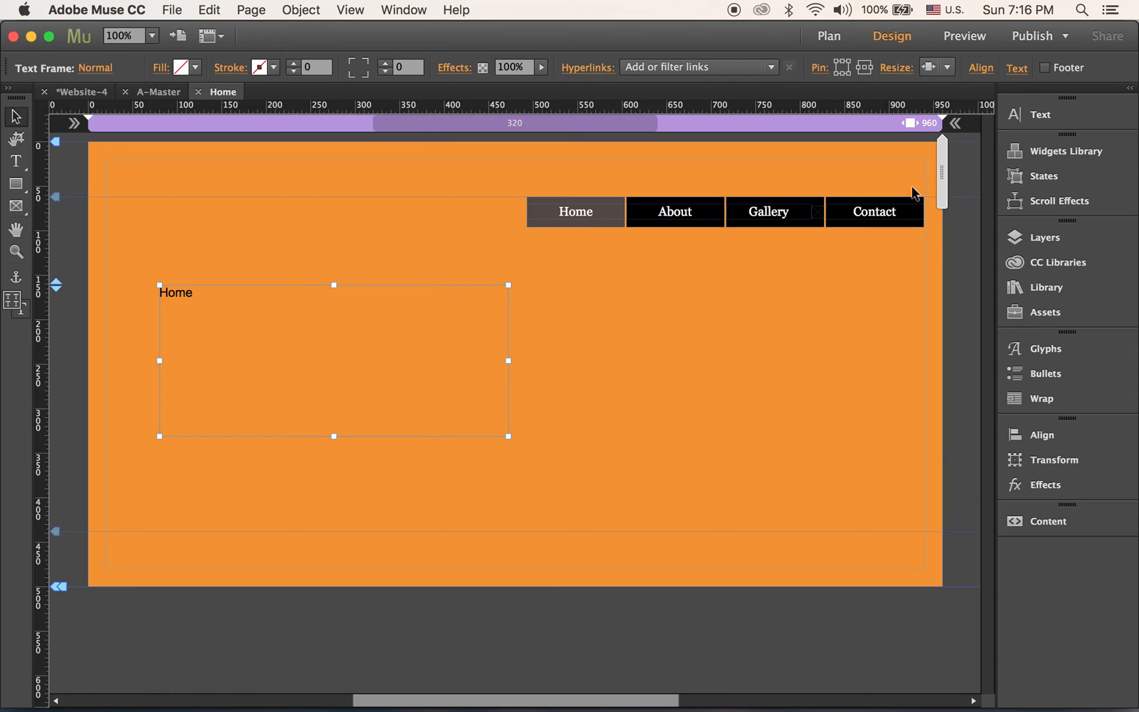
# - Set the paragraph tag of the Home text frame to <h1> Headline
pyautogui.click(1031, 115)
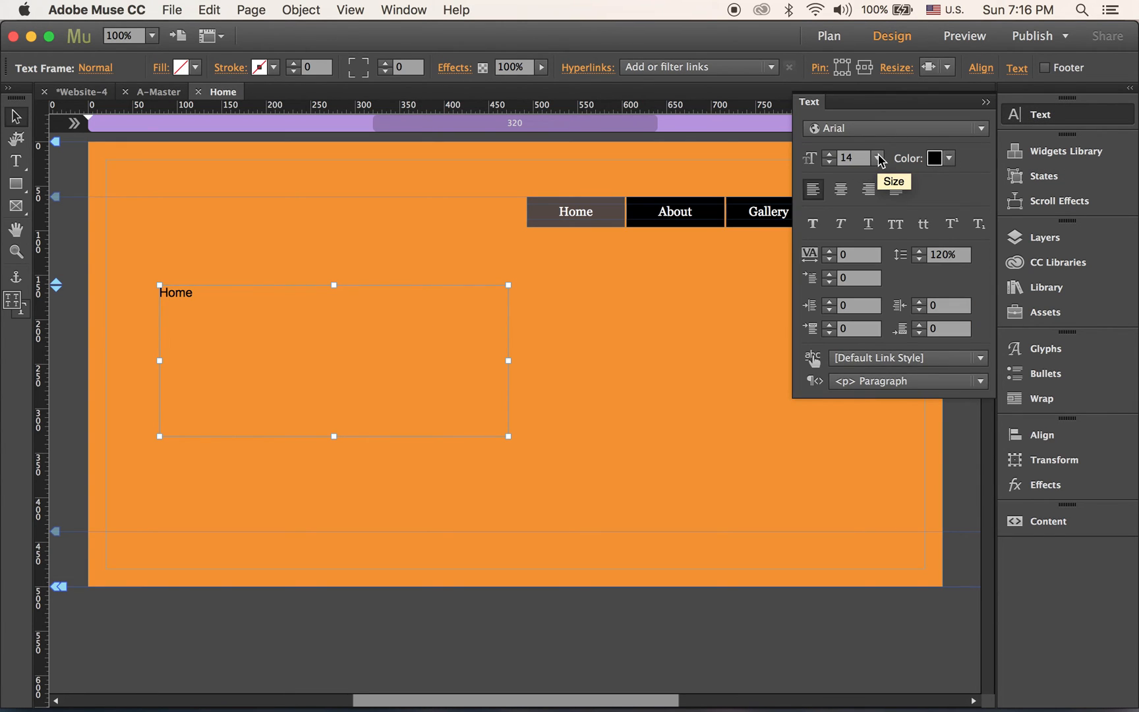
pyautogui.click(928, 381)
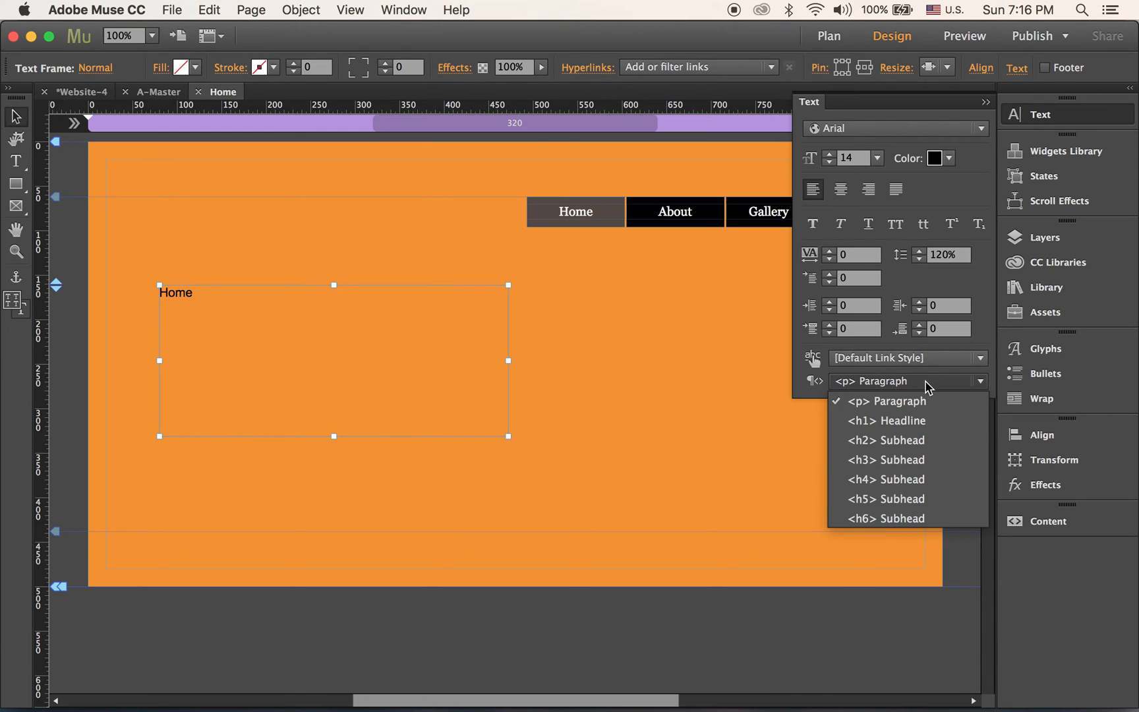
pyautogui.click(926, 422)
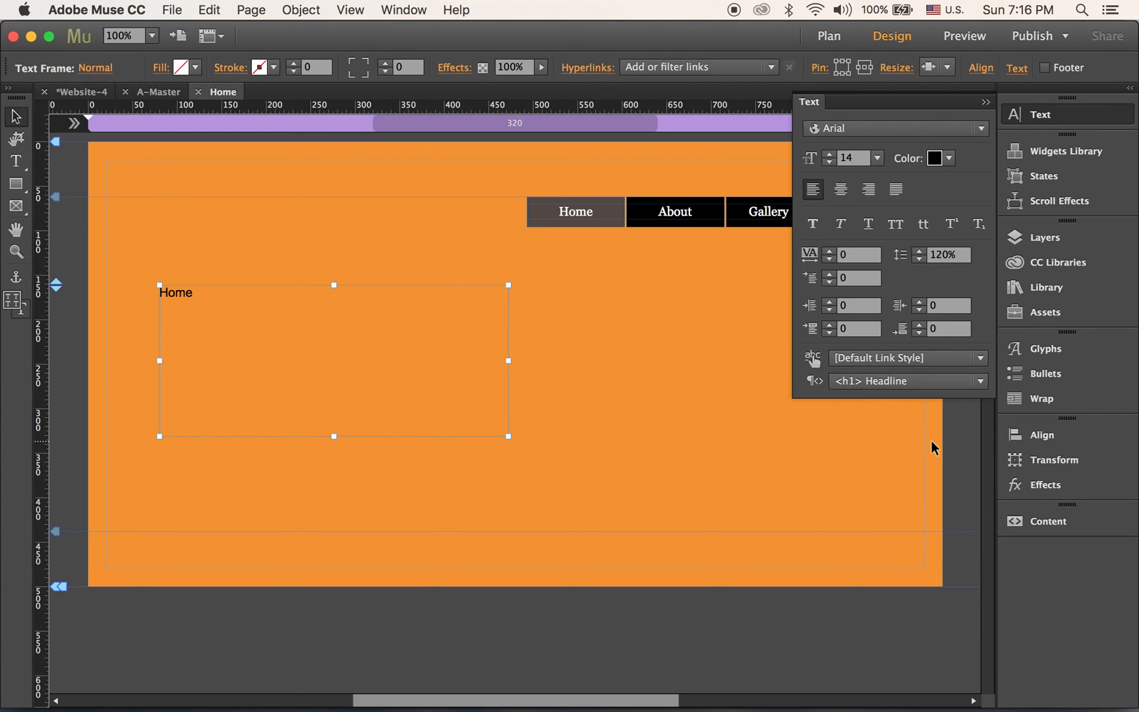
# - Format the word "Home" in the text frame at size 48 and bold
pyautogui.press('t')
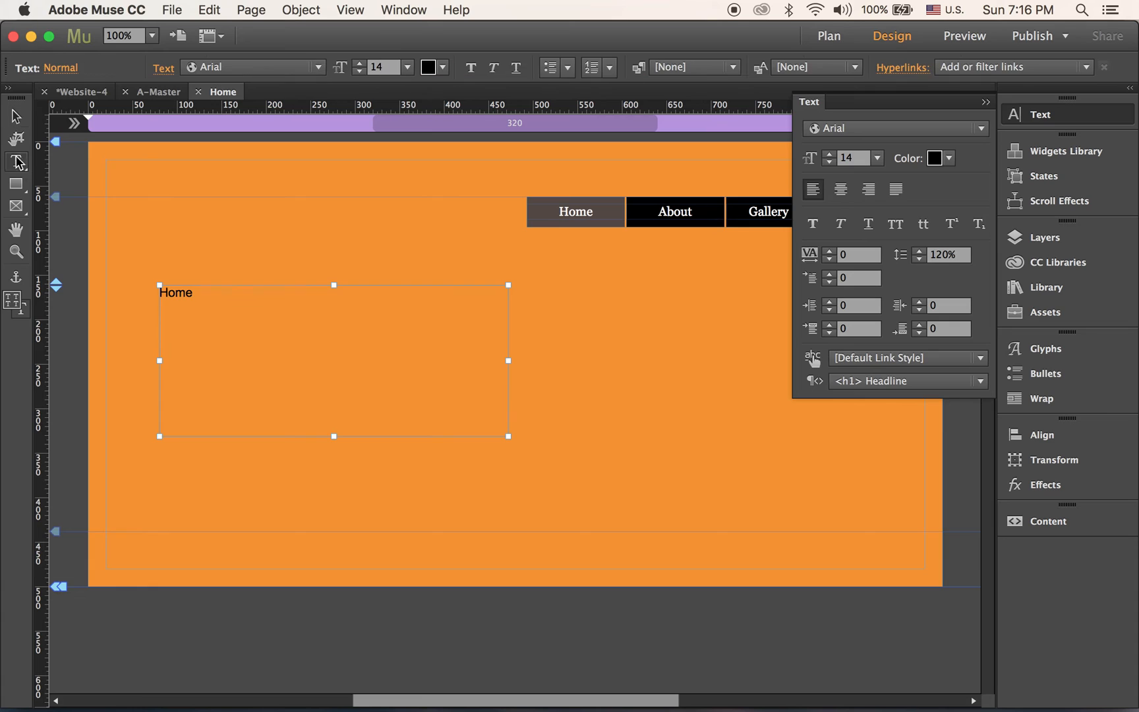
pyautogui.doubleClick(166, 295)
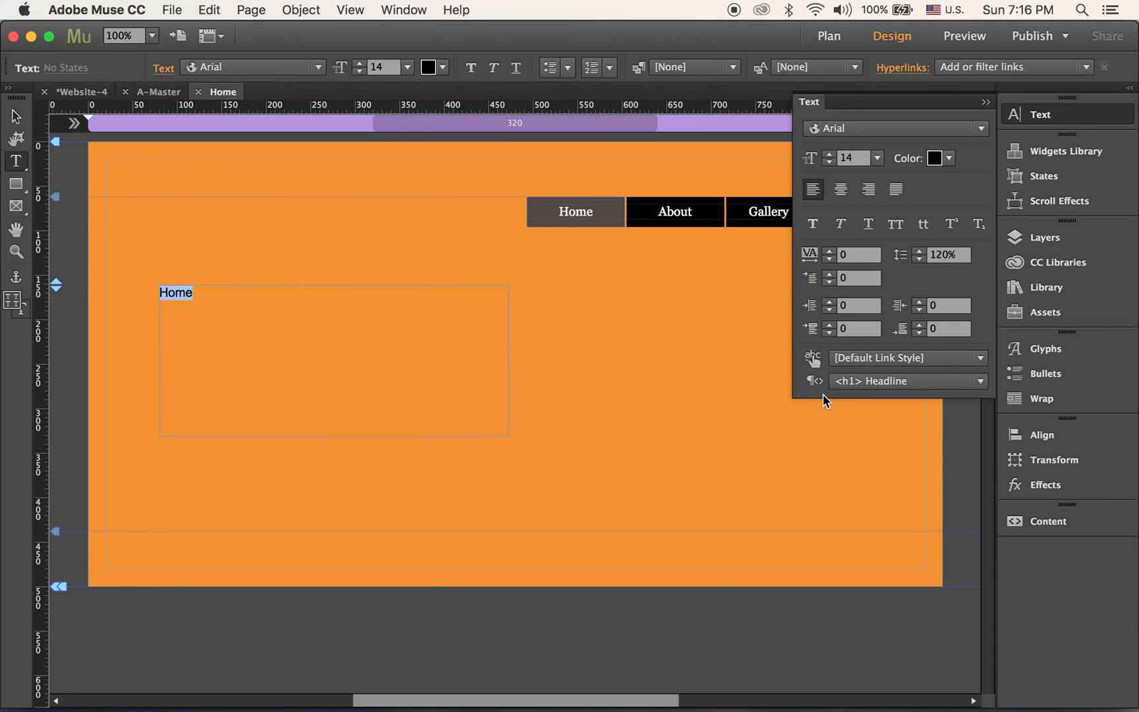
pyautogui.click(877, 158)
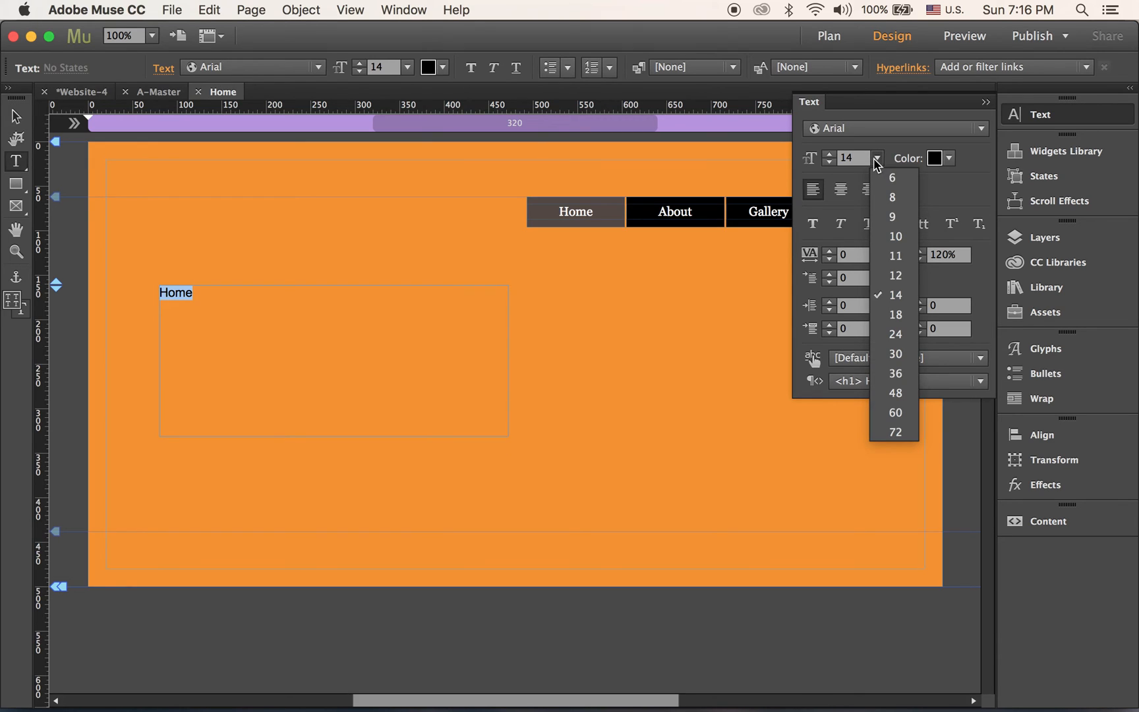
pyautogui.click(882, 393)
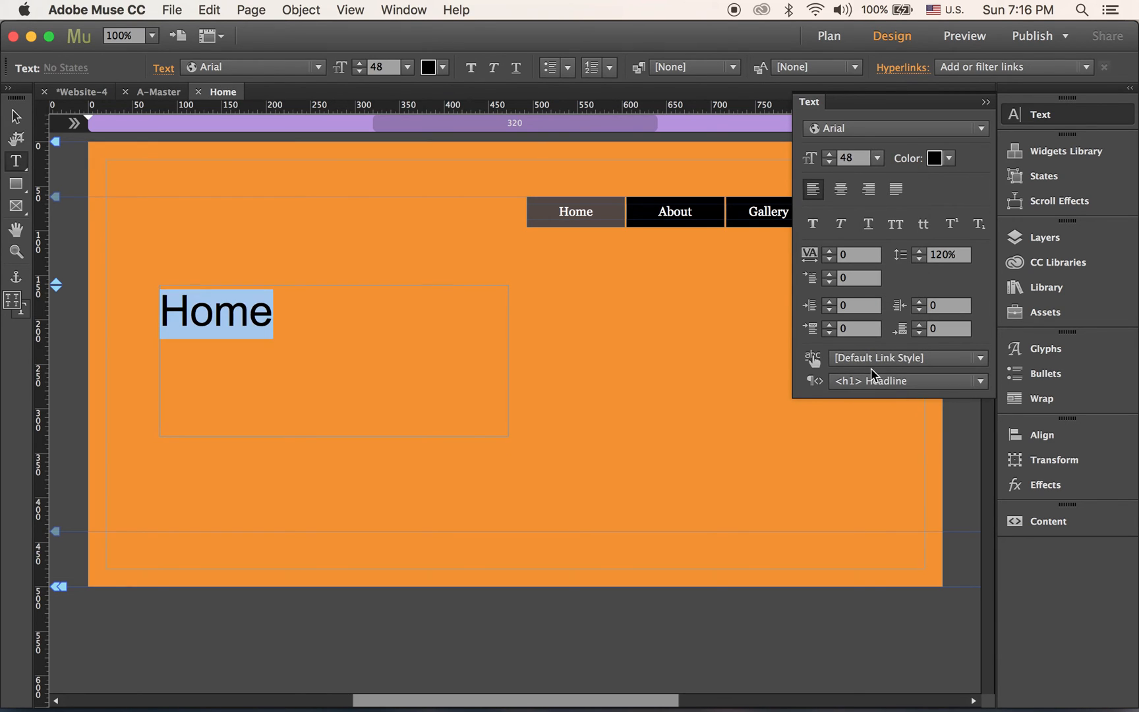
pyautogui.click(813, 225)
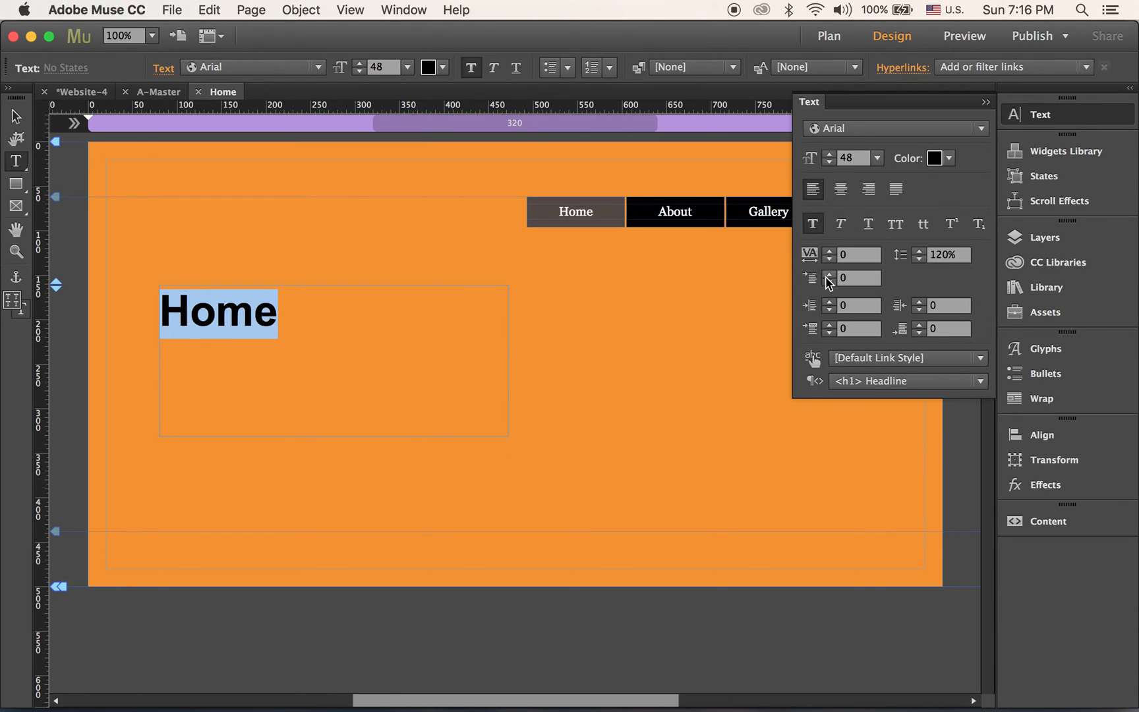
# - Shrink the text frame around the word "Home" and move it to the page's upper left area
pyautogui.click(16, 118)
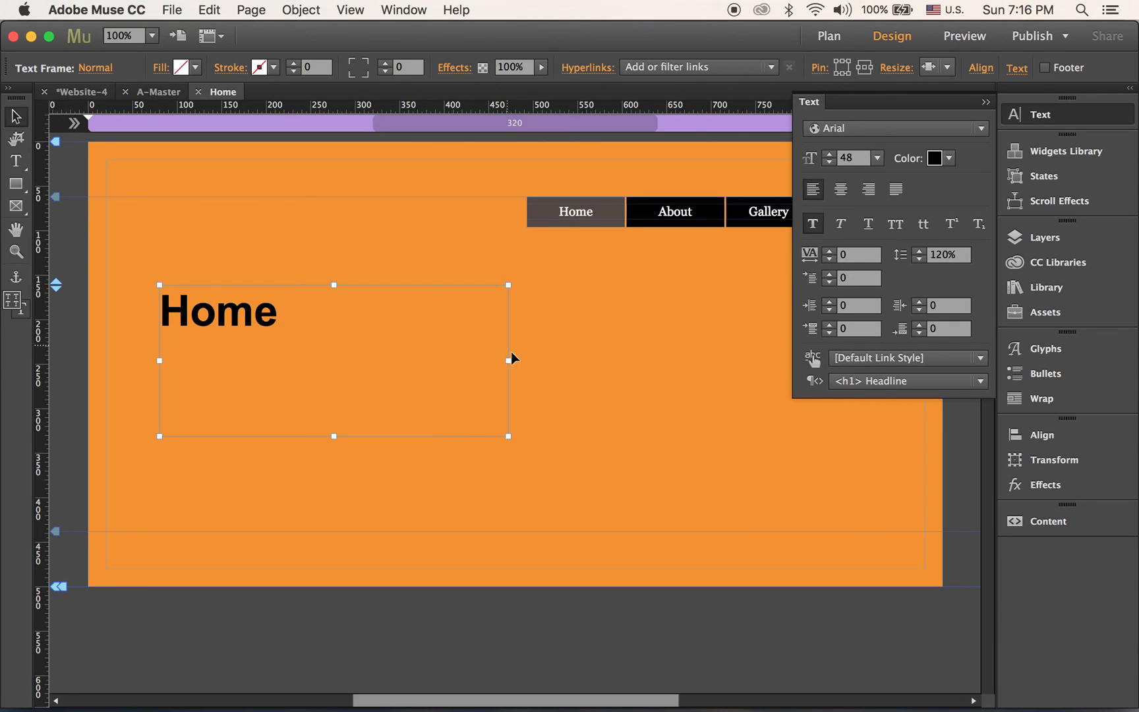
pyautogui.moveTo(508, 437); pyautogui.dragTo(236, 273)
pyautogui.click(284, 337)
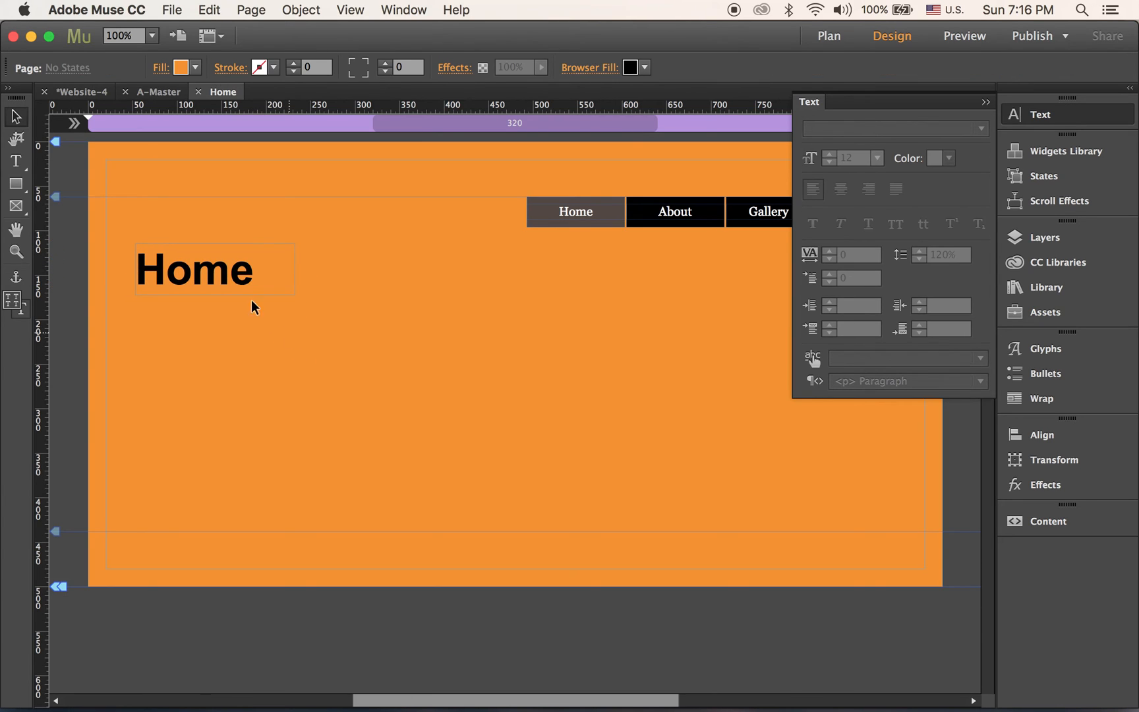
# - Copy the Home heading and paste it onto the About page
pyautogui.click(201, 267)
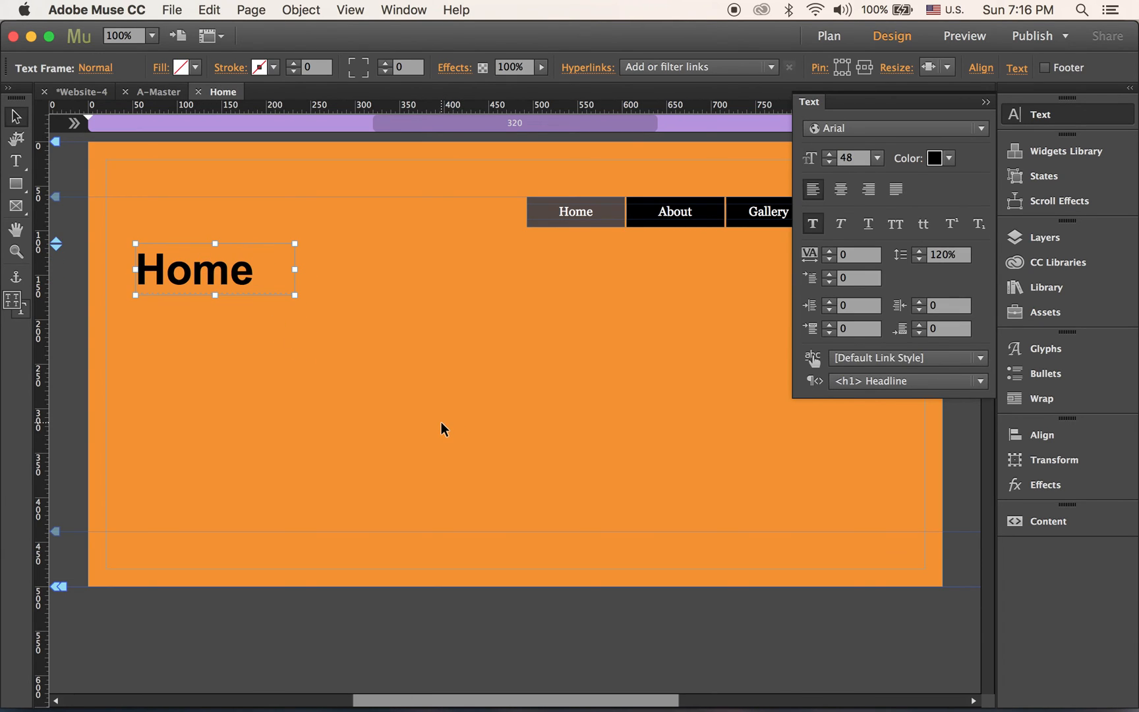
pyautogui.click(77, 91)
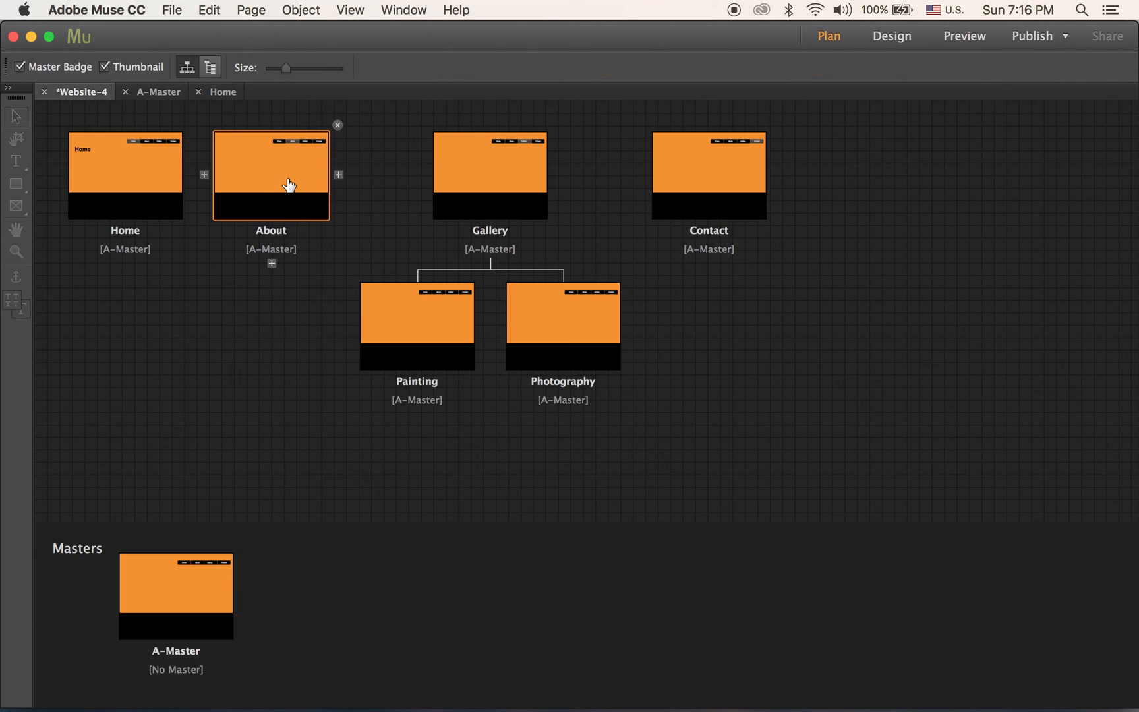
pyautogui.doubleClick(288, 185)
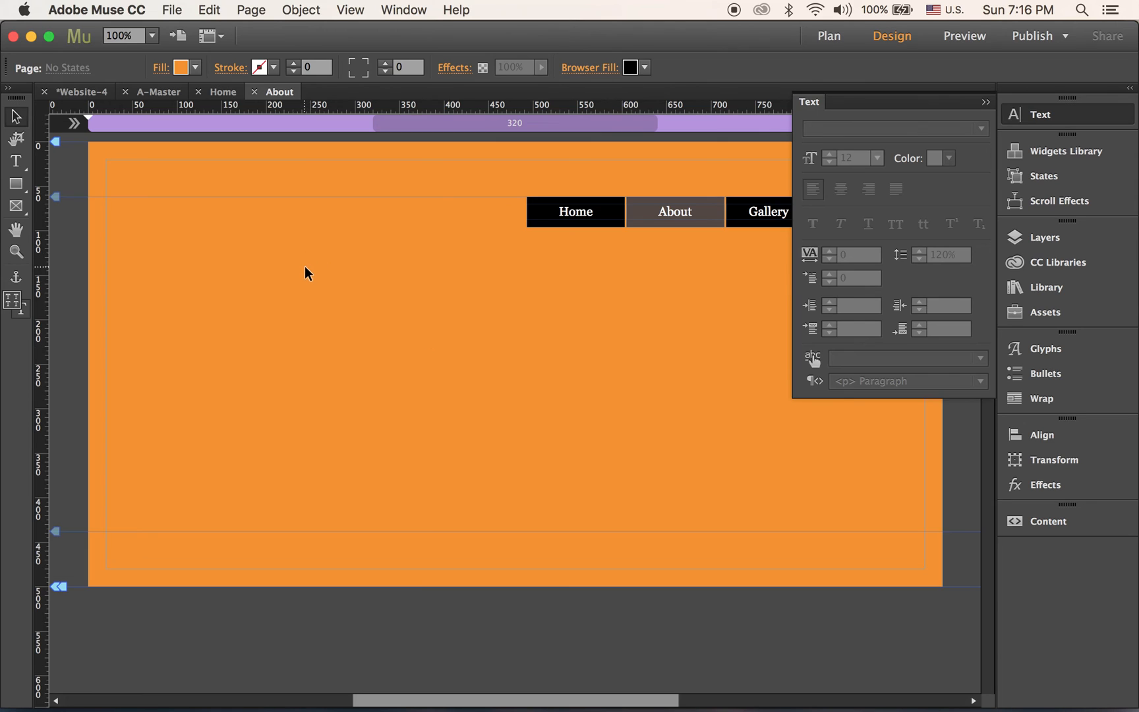
pyautogui.press('super+v')
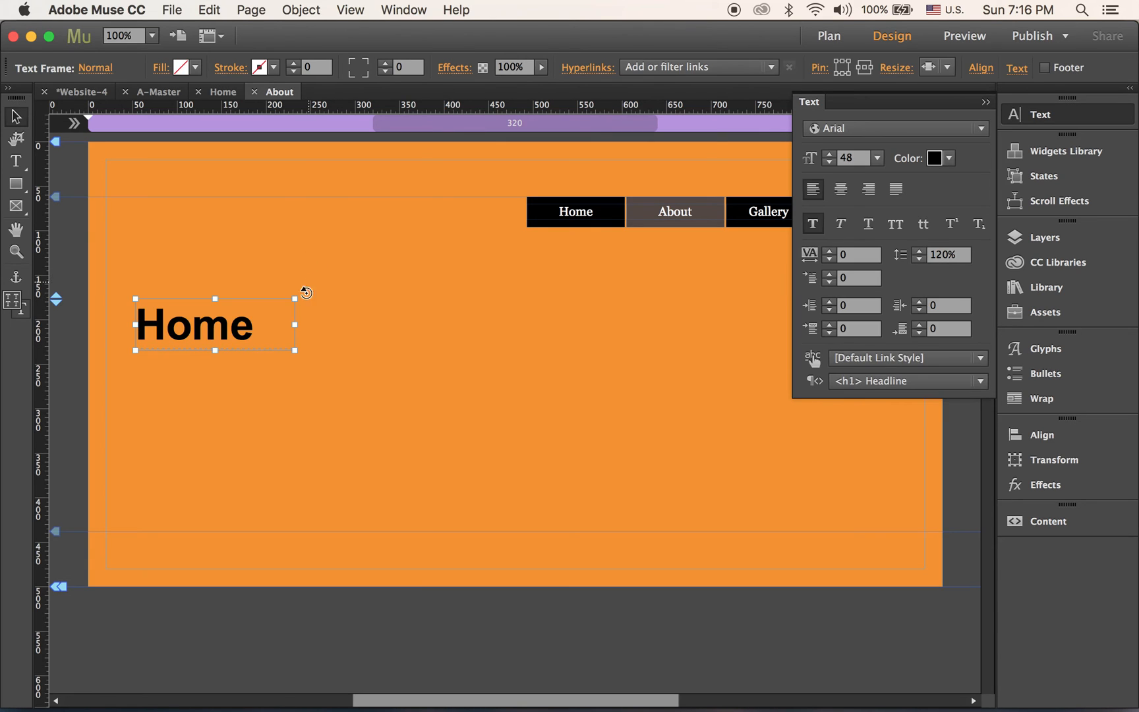
# - Change the pasted heading's text to "About" and move it up near the page's upper left corner
pyautogui.click(25, 163)
pyautogui.moveTo(142, 315); pyautogui.dragTo(350, 354)
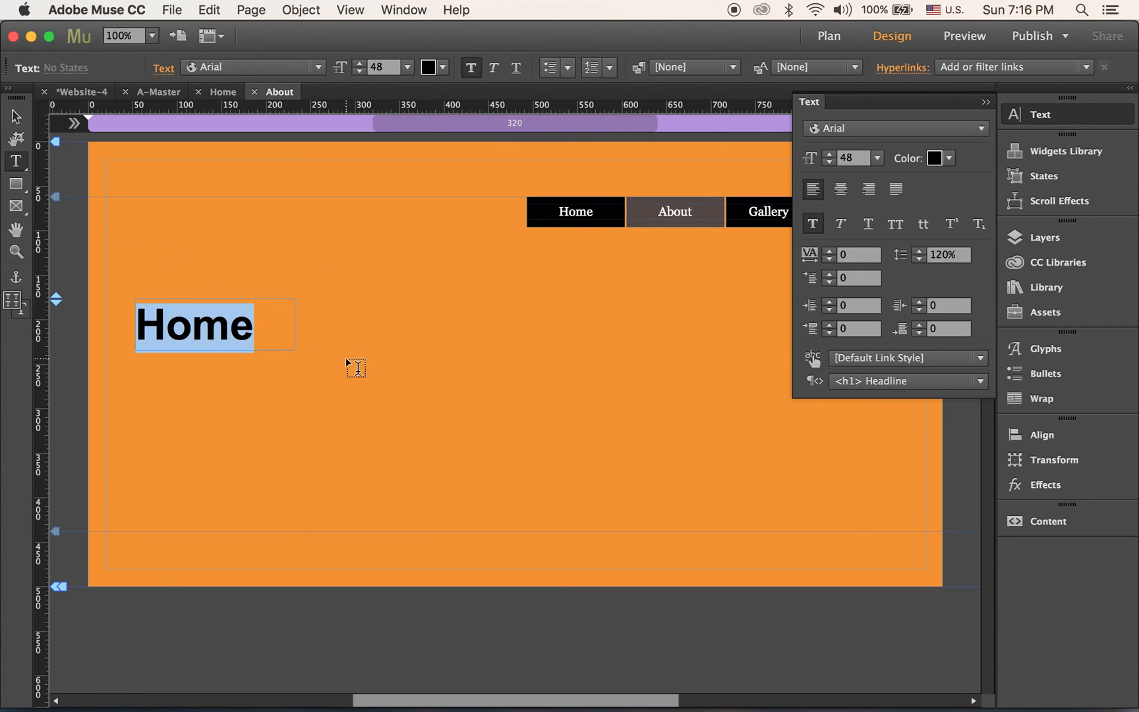
pyautogui.write('About')
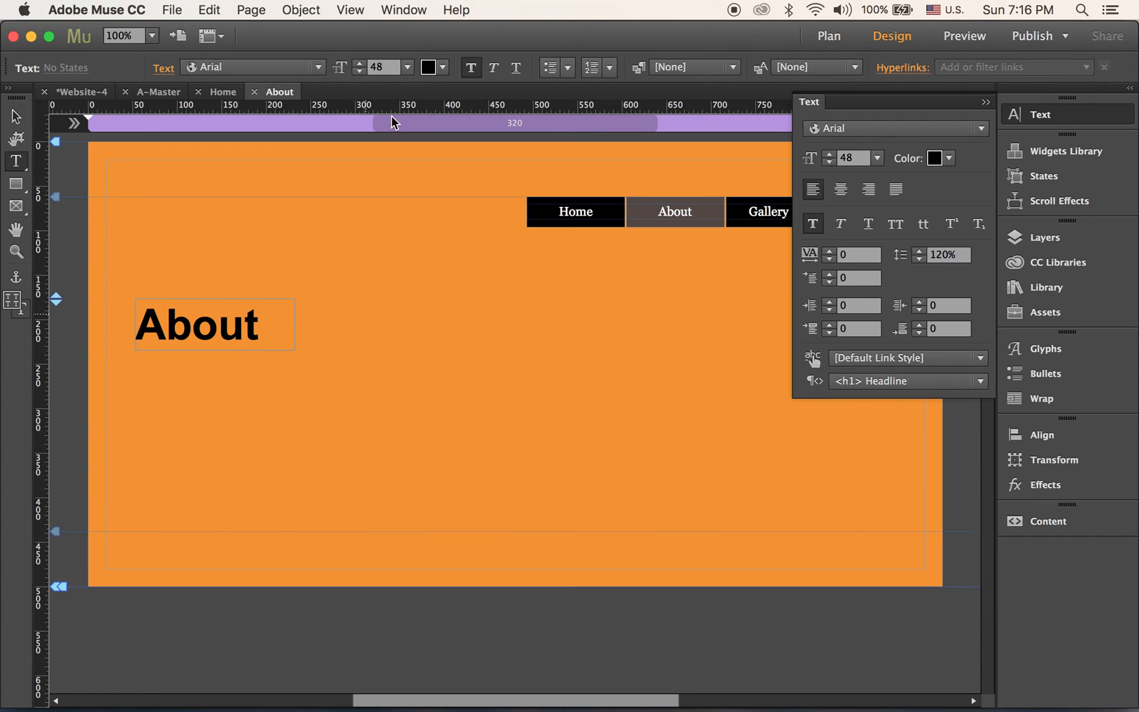
pyautogui.click(16, 116)
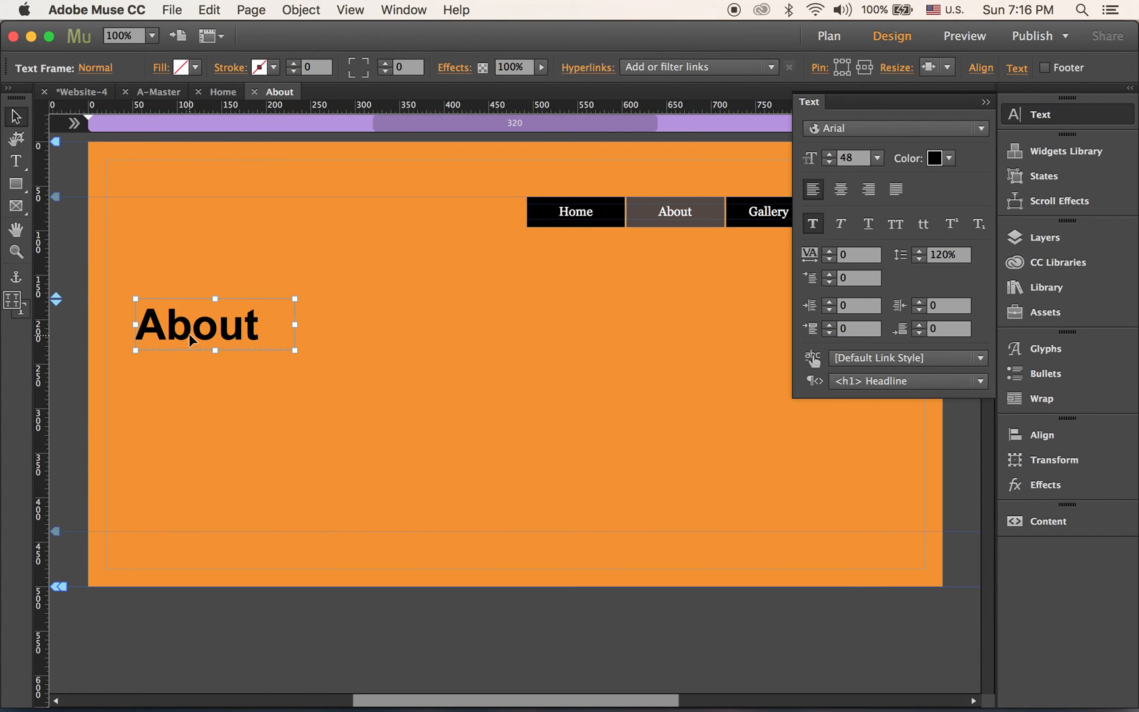
pyautogui.moveTo(191, 339); pyautogui.dragTo(193, 294)
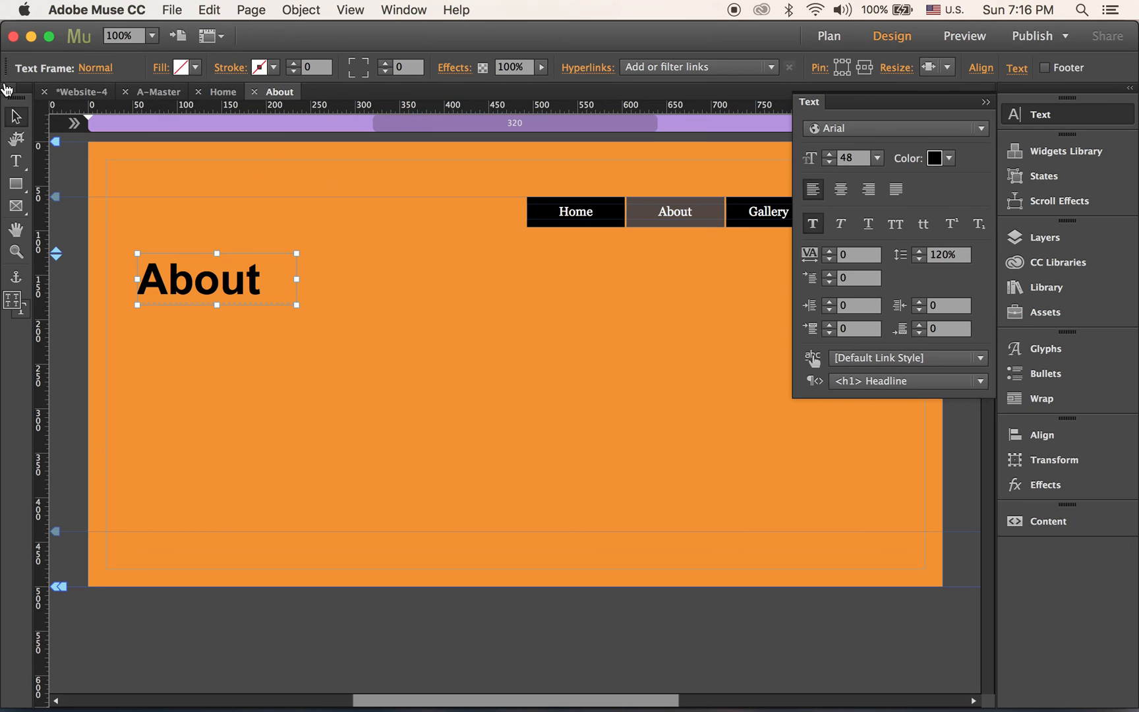
# - Open the Gallery page for design and paste the copied Home heading onto it
pyautogui.click(79, 91)
pyautogui.doubleClick(504, 179)
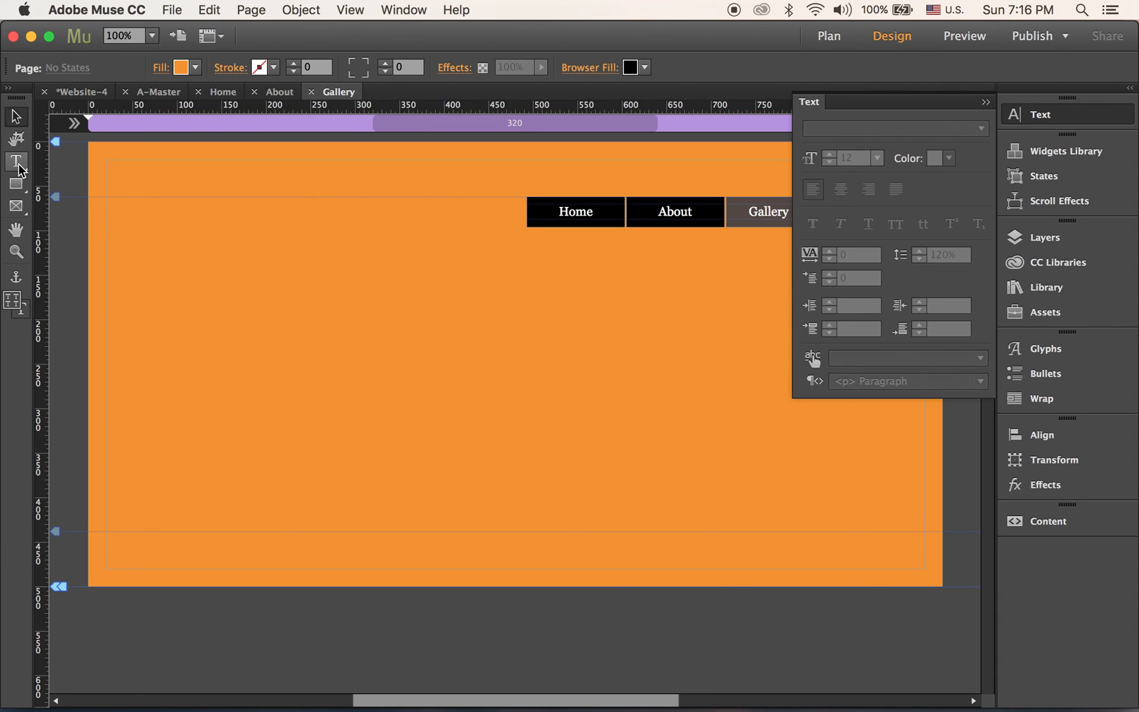
pyautogui.click(17, 161)
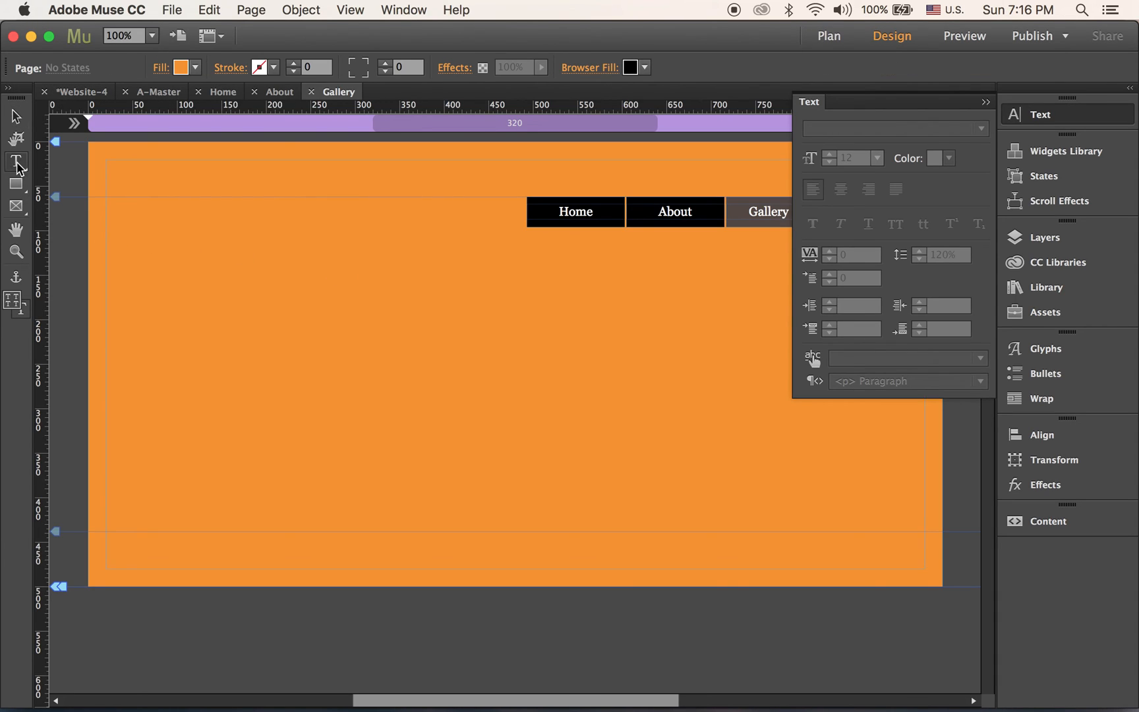
pyautogui.press('super+v')
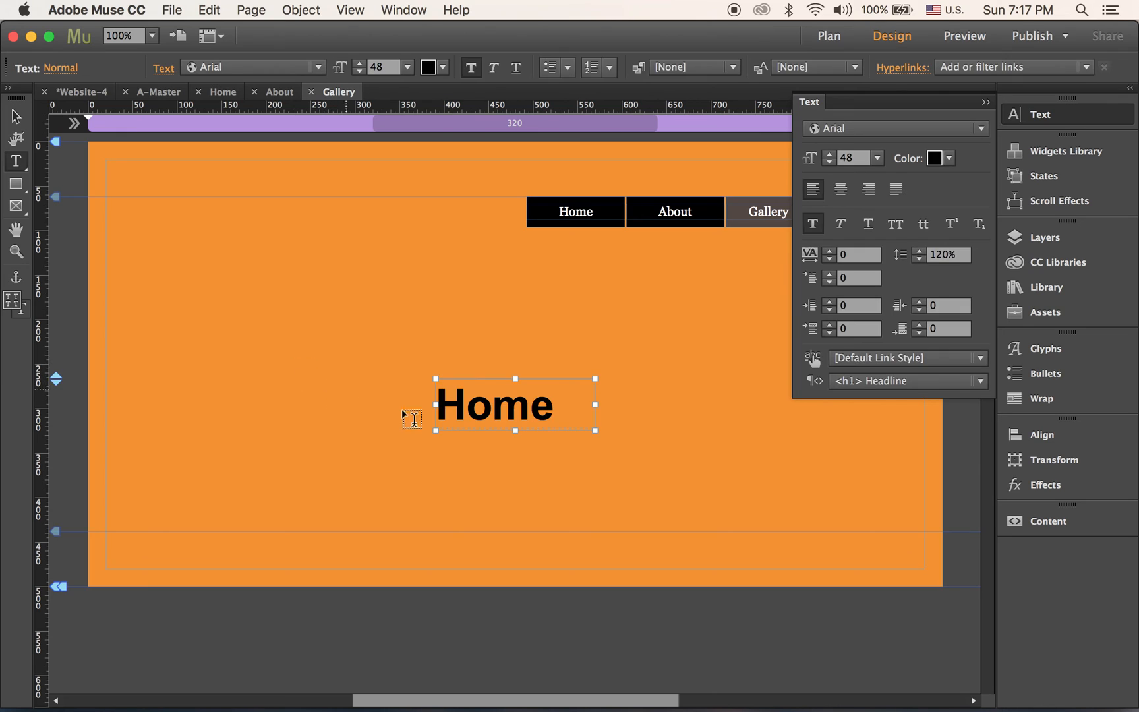
# - Replace the pasted heading's text with "Gallery" and move it to the page's upper left area
pyautogui.doubleClick(545, 406)
pyautogui.write('Ga')
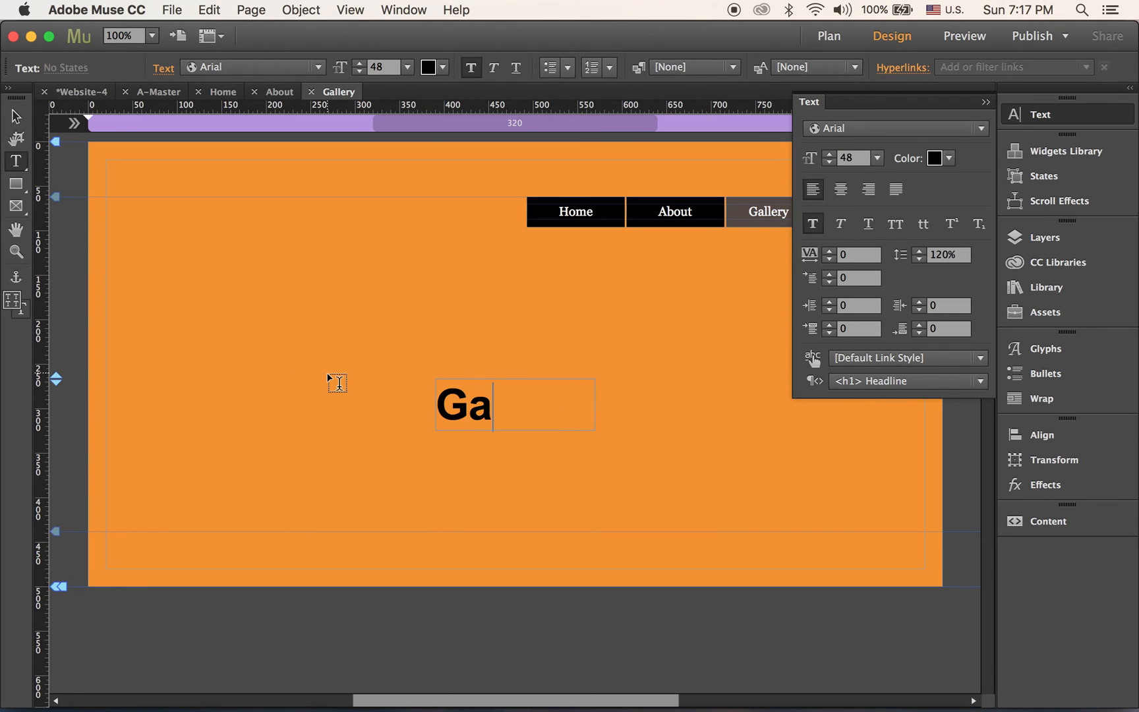
pyautogui.write('llery')
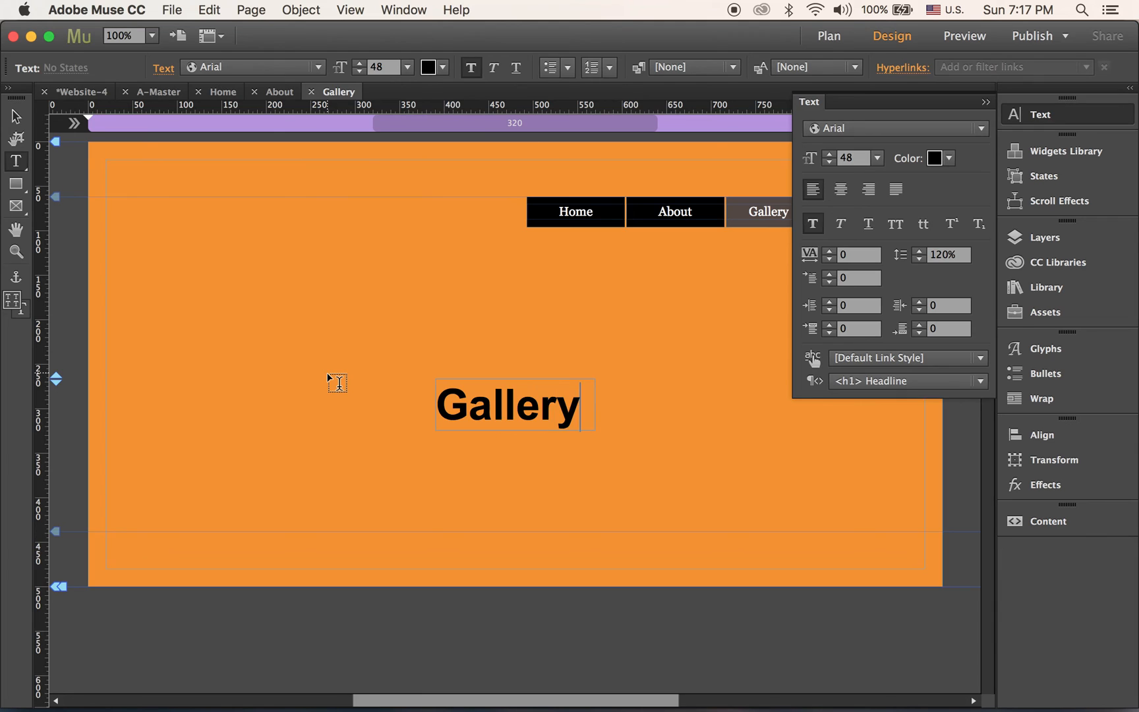
pyautogui.click(16, 117)
pyautogui.moveTo(460, 399); pyautogui.dragTo(153, 285)
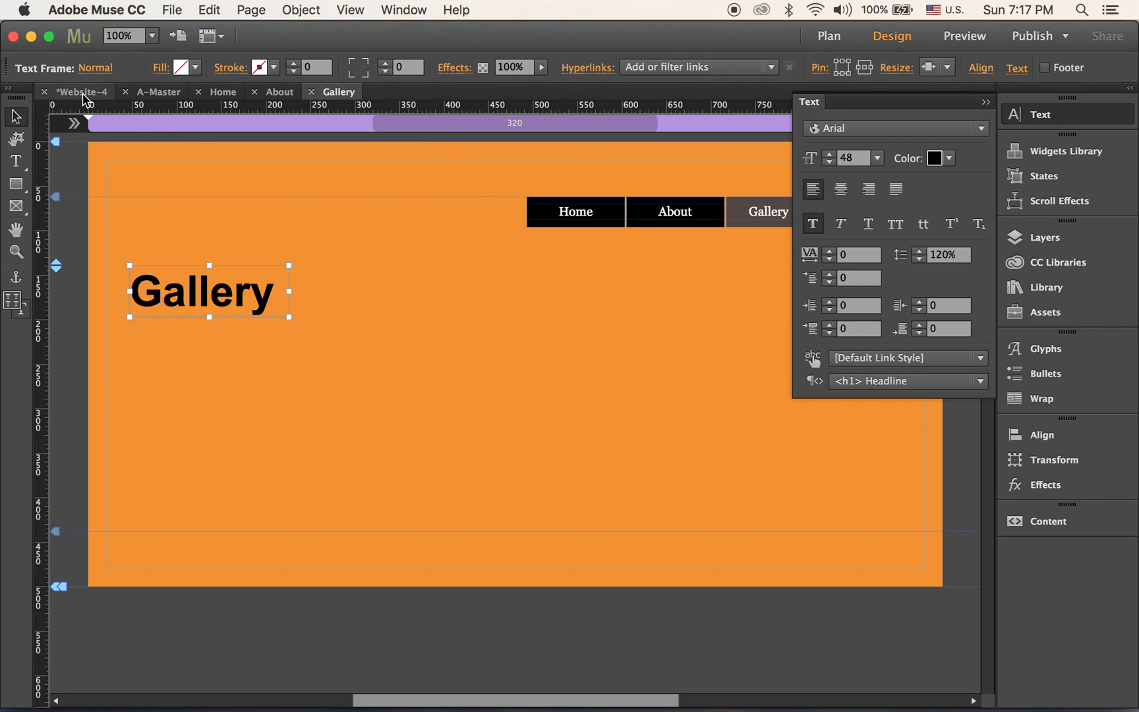
# - Open the Contact page for design and paste the copied Home heading onto it
pyautogui.click(83, 92)
pyautogui.doubleClick(730, 186)
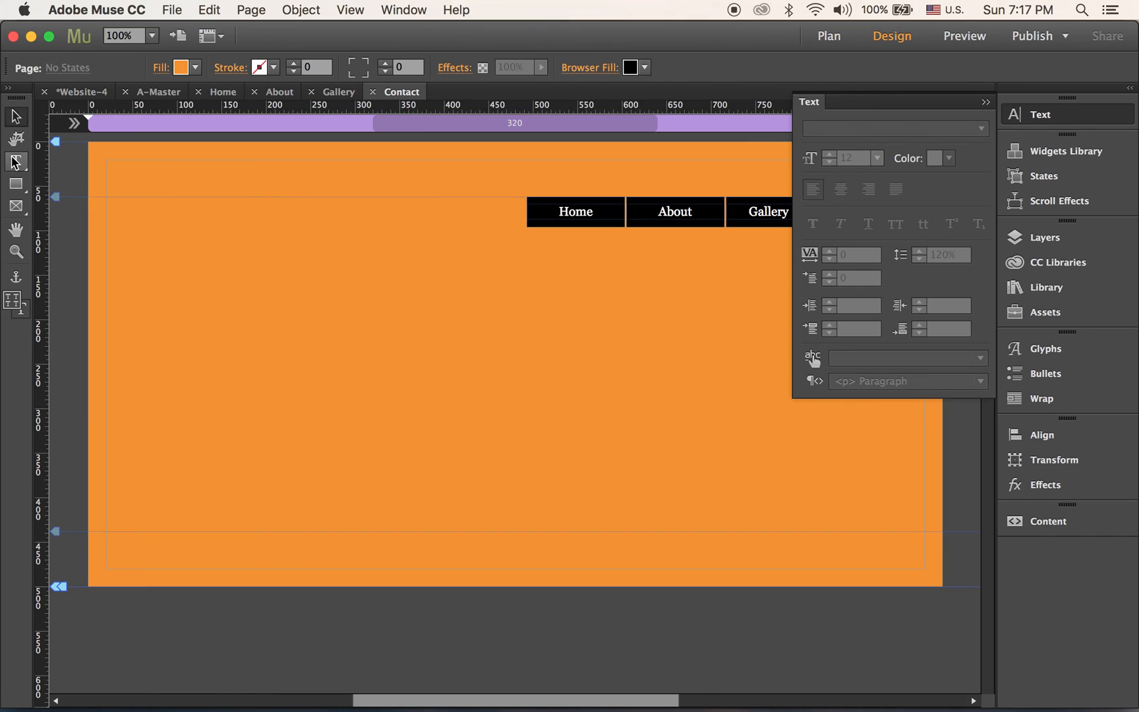
pyautogui.click(15, 161)
pyautogui.press('super+v')
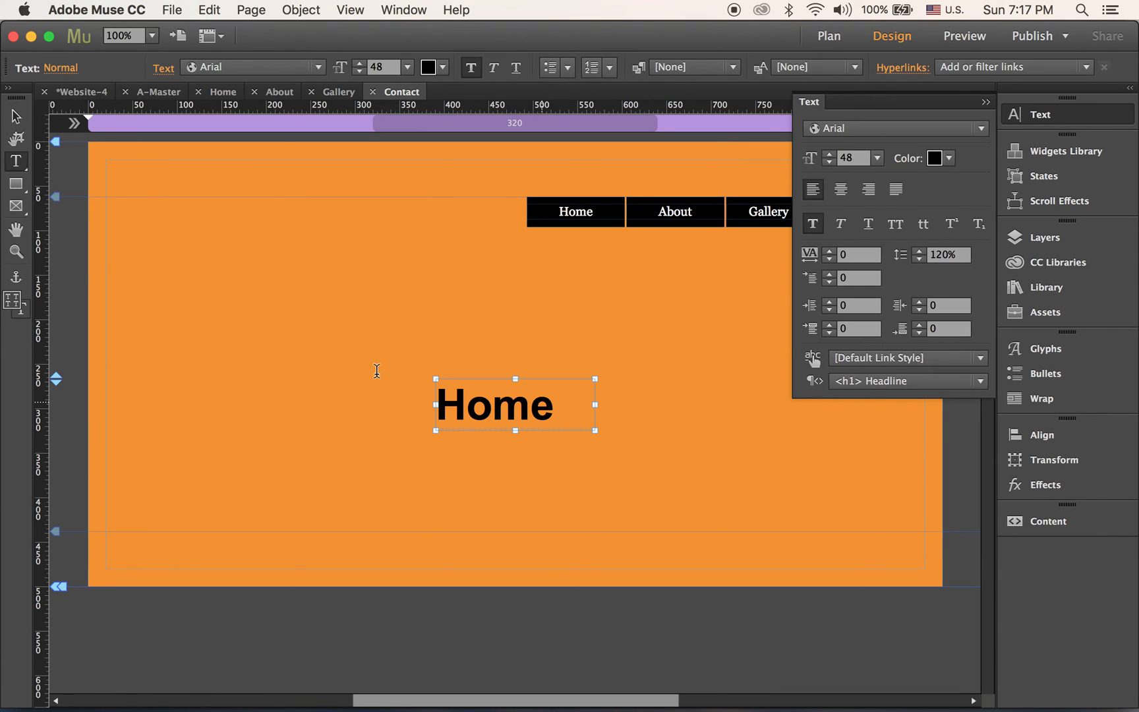
# - Replace the pasted heading's text with "Contact", move it to the page's upper left area and deselect it
pyautogui.moveTo(530, 404); pyautogui.dragTo(323, 388)
pyautogui.moveTo(557, 407); pyautogui.dragTo(258, 352)
pyautogui.write('Contact')
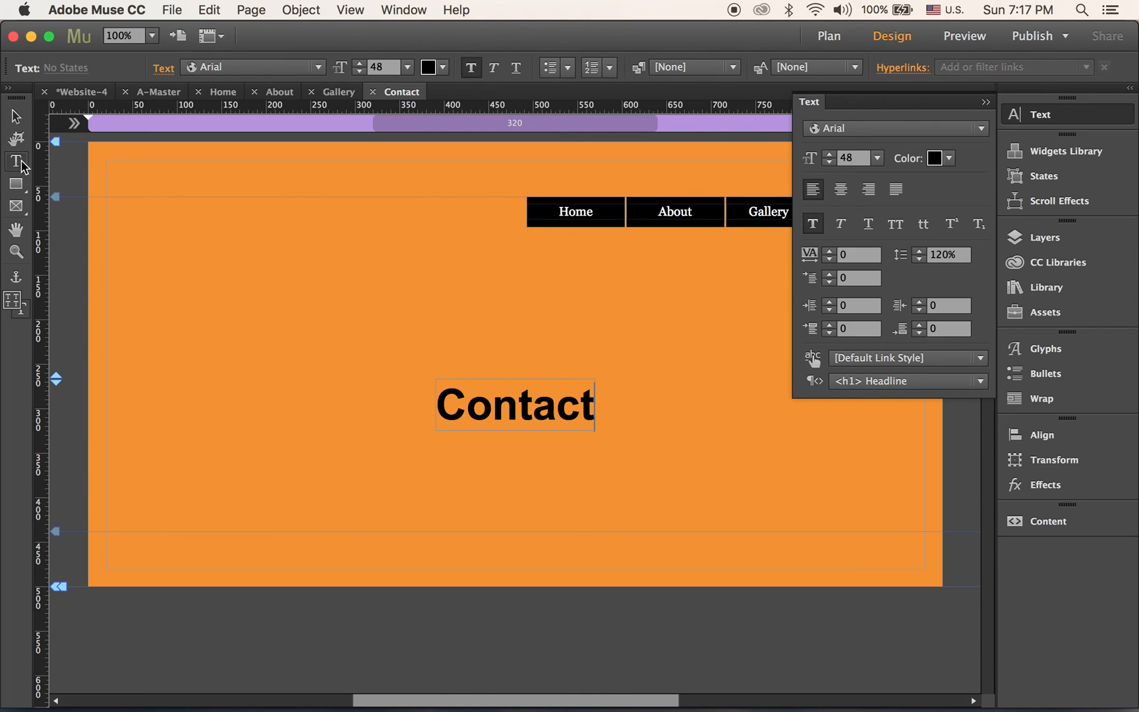
pyautogui.click(16, 116)
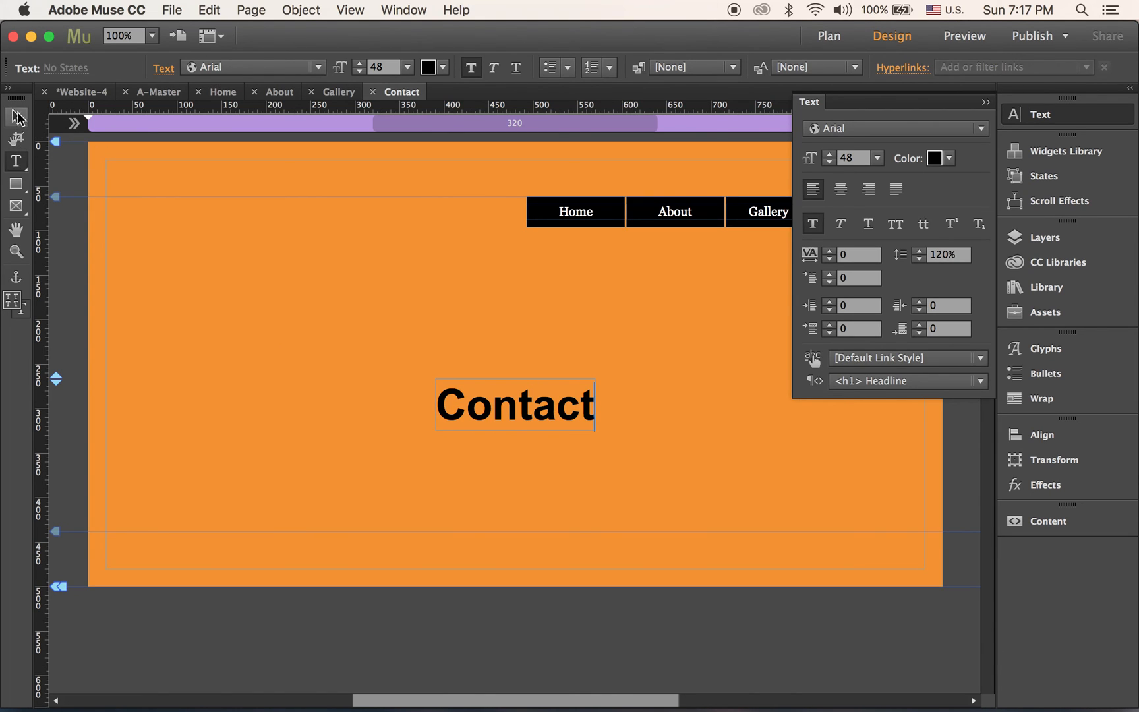
pyautogui.moveTo(500, 419); pyautogui.dragTo(193, 281)
pyautogui.click(610, 429)
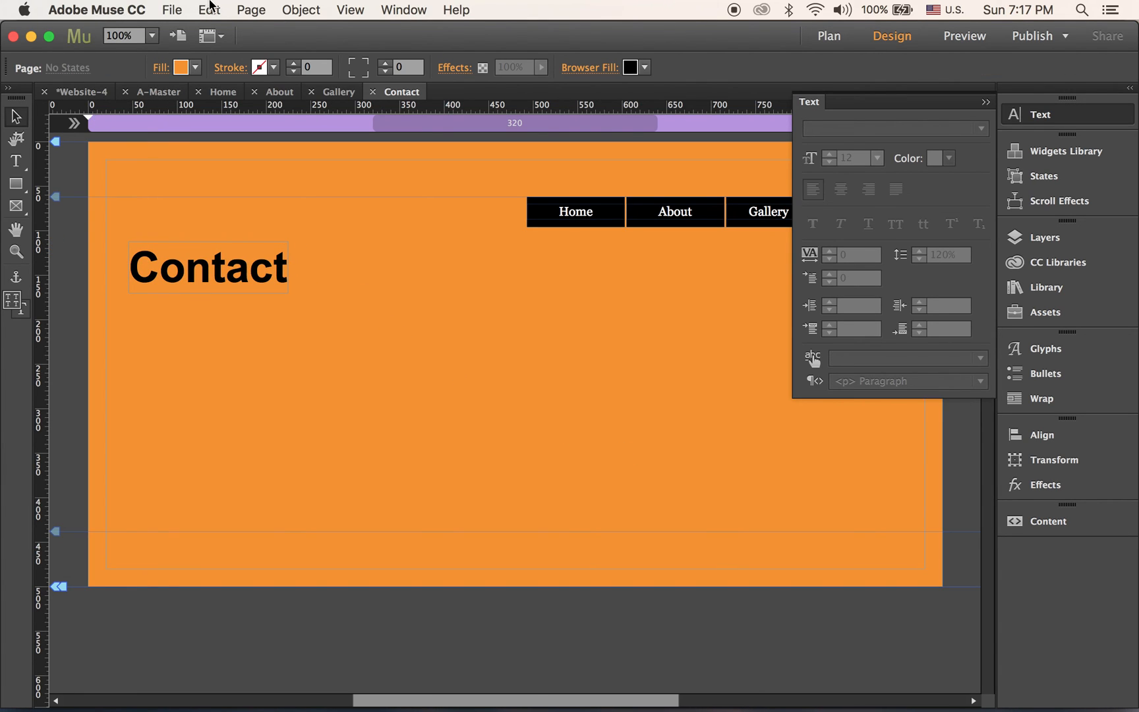
# - Preview the site with its new page headings in Chrome
pyautogui.click(173, 10)
pyautogui.click(299, 315)
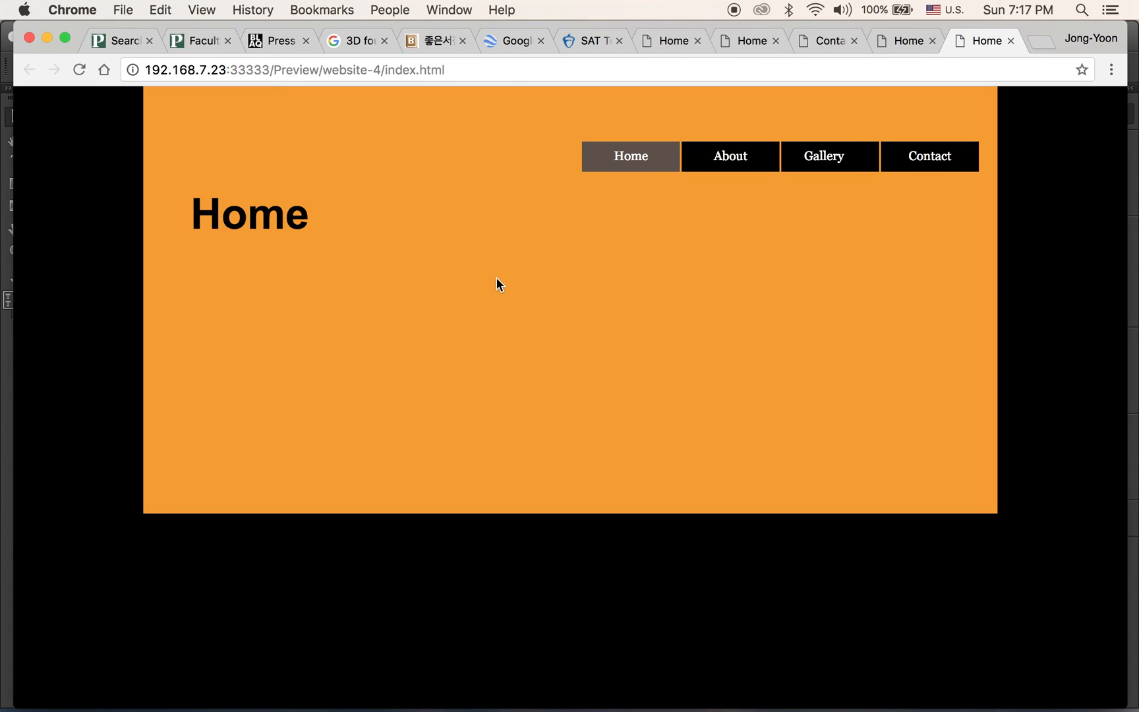
# - Test the menu links in the preview by visiting the About, Gallery, Contact and Home pages and checking each heading
pyautogui.click(730, 156)
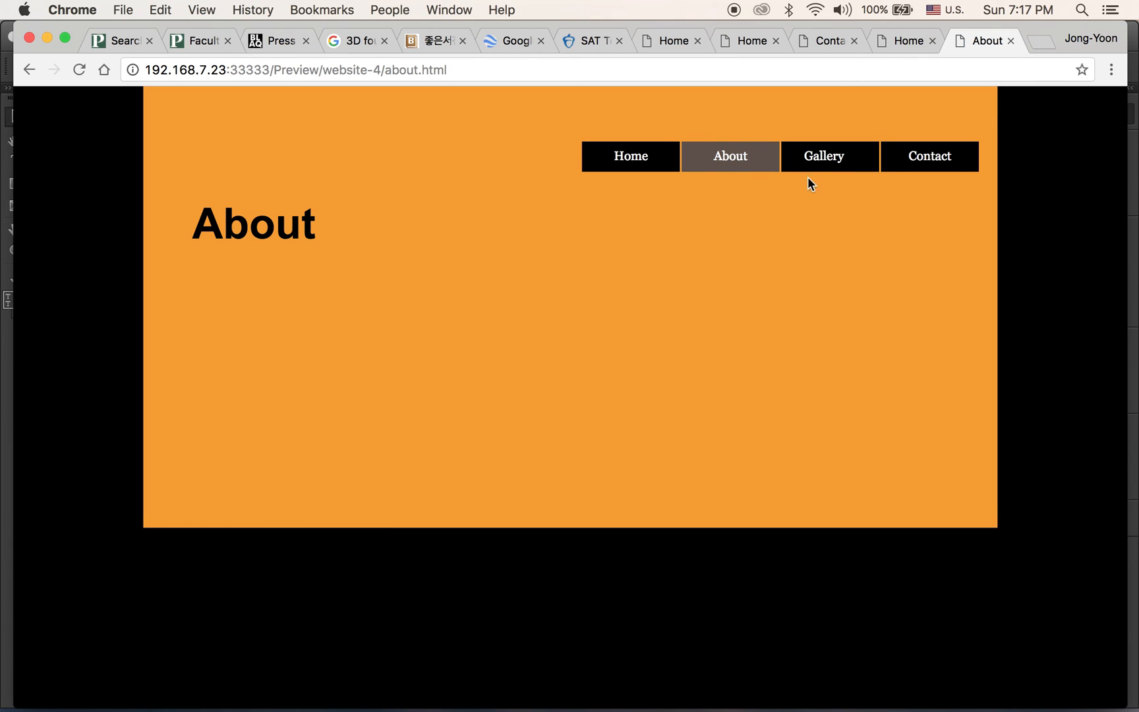
pyautogui.click(828, 157)
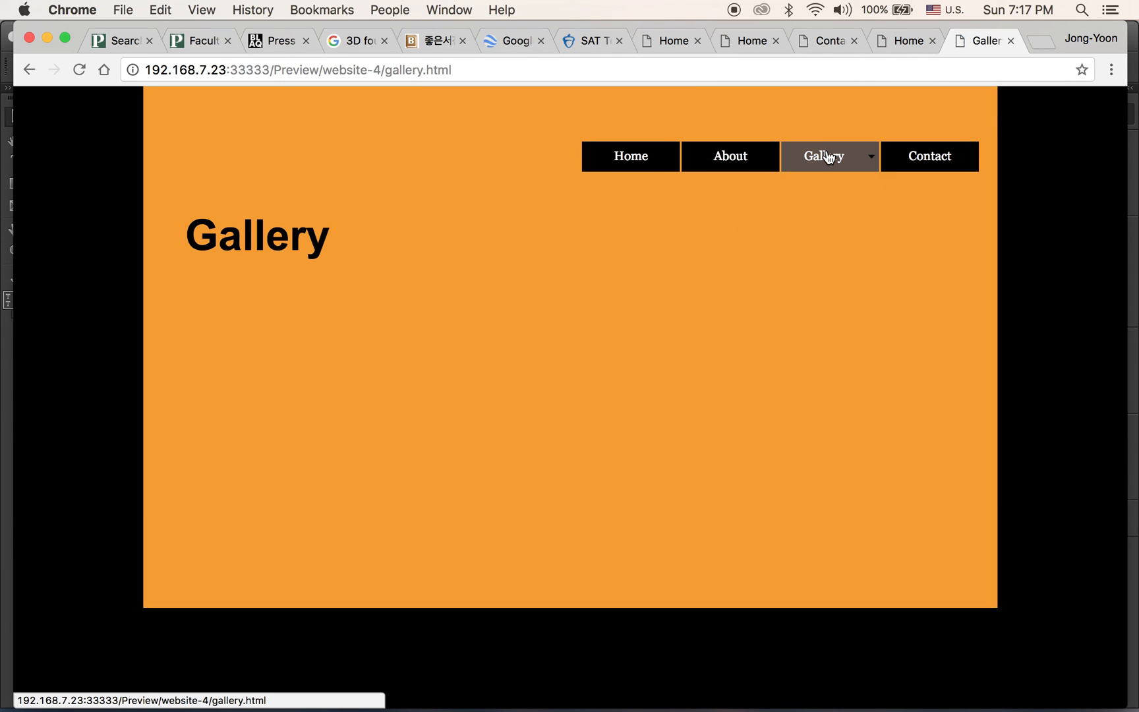
pyautogui.click(955, 154)
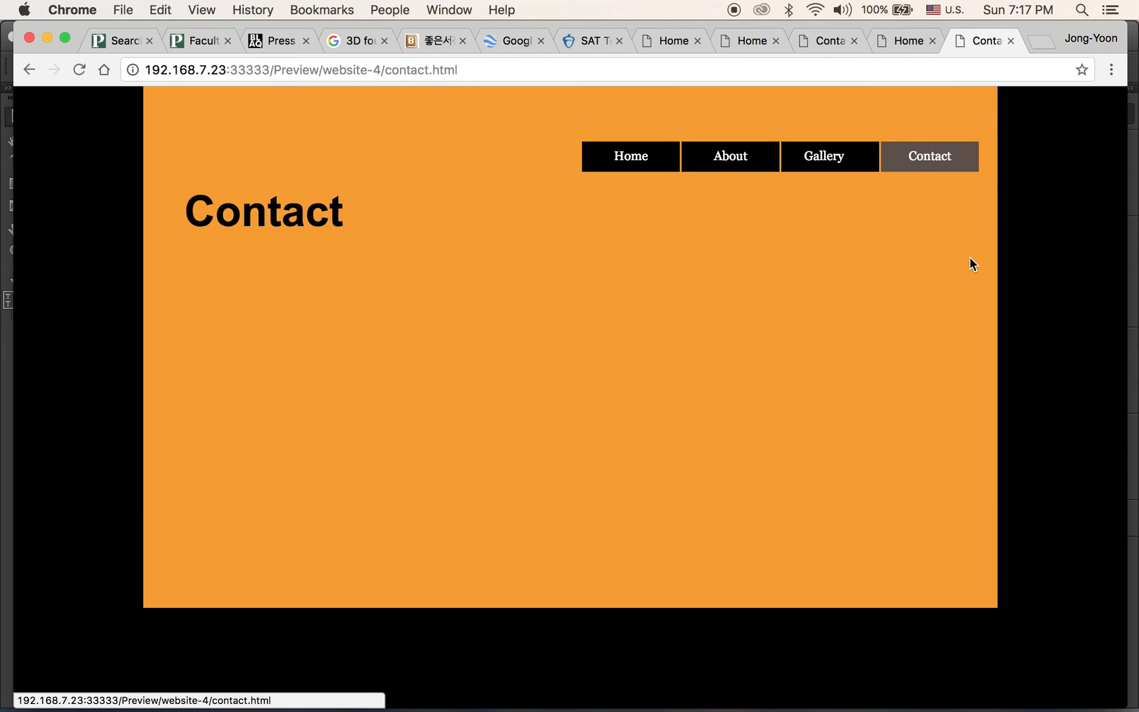
pyautogui.click(685, 166)
pyautogui.click(631, 168)
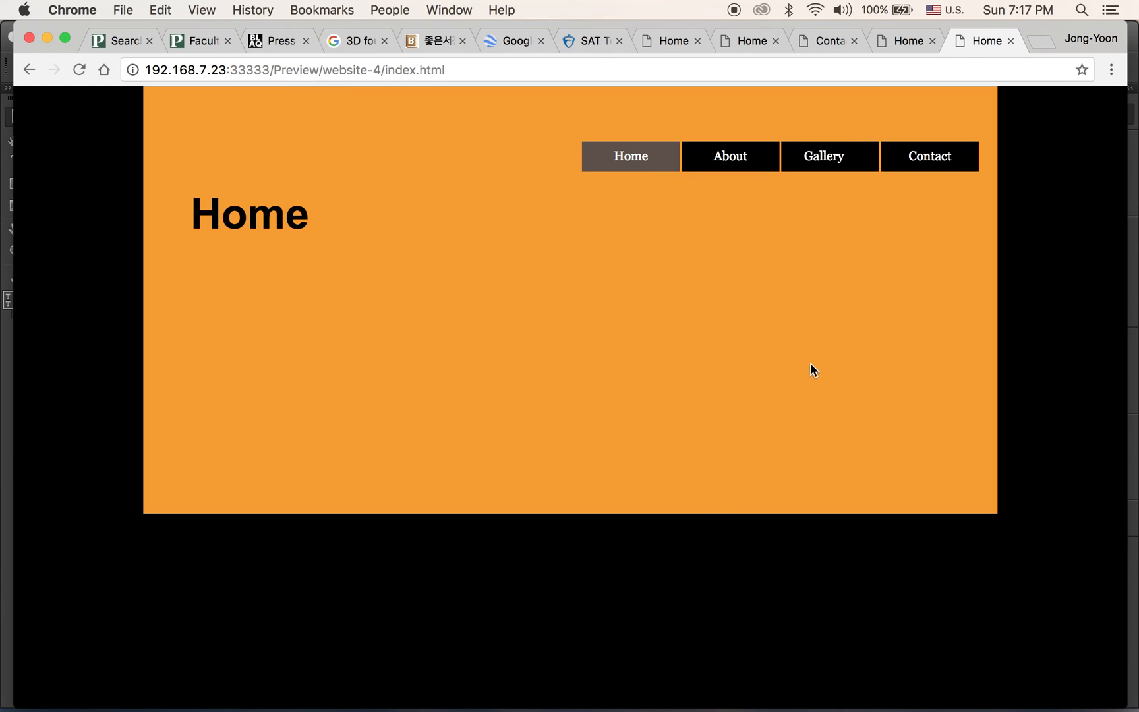
pyautogui.click(724, 160)
pyautogui.click(823, 158)
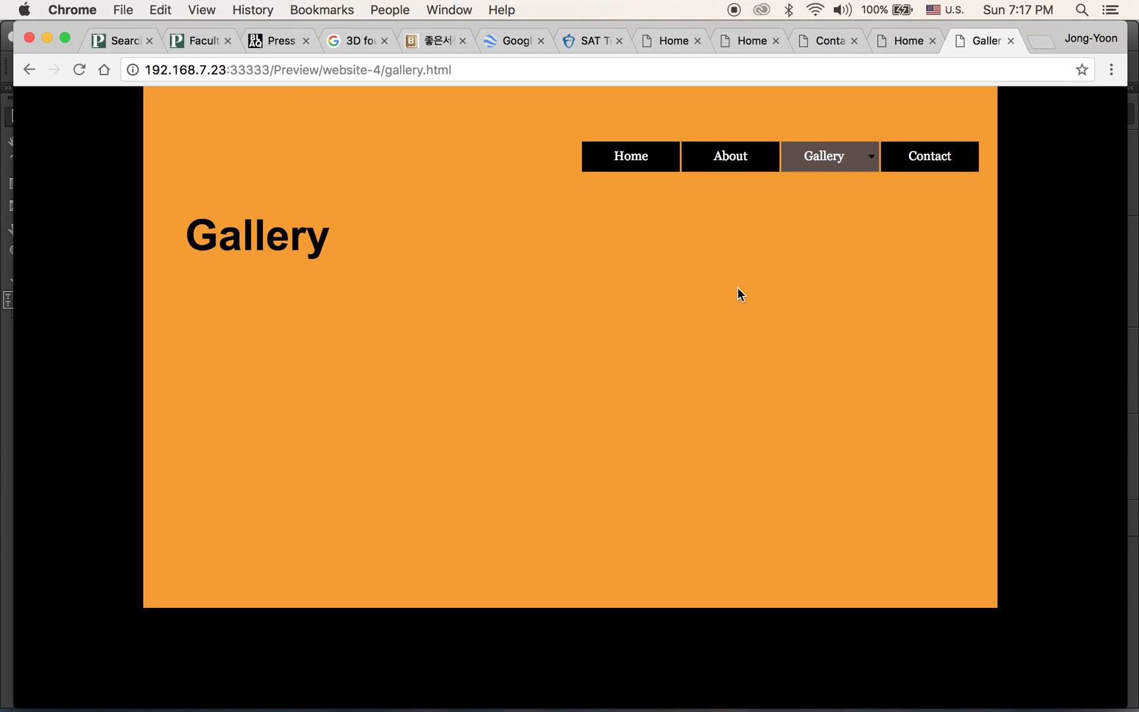
# - Switch back to Adobe Muse and bring up the A-Master page for editing
pyautogui.moveTo(414, 709)
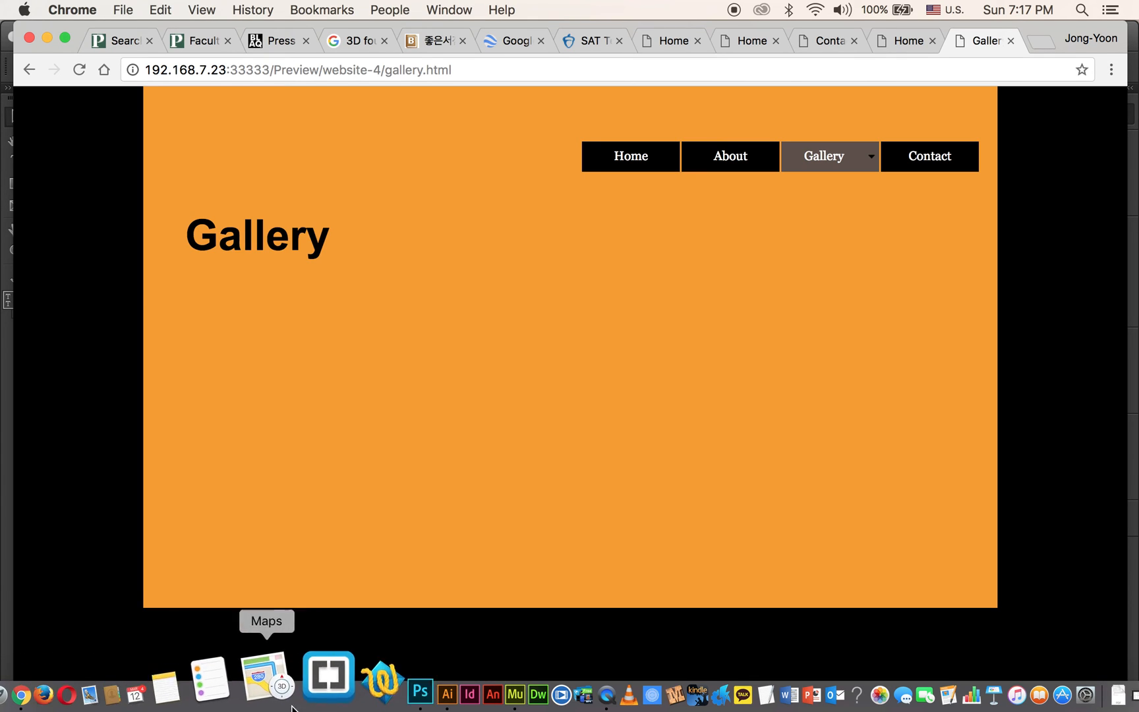
pyautogui.click(437, 675)
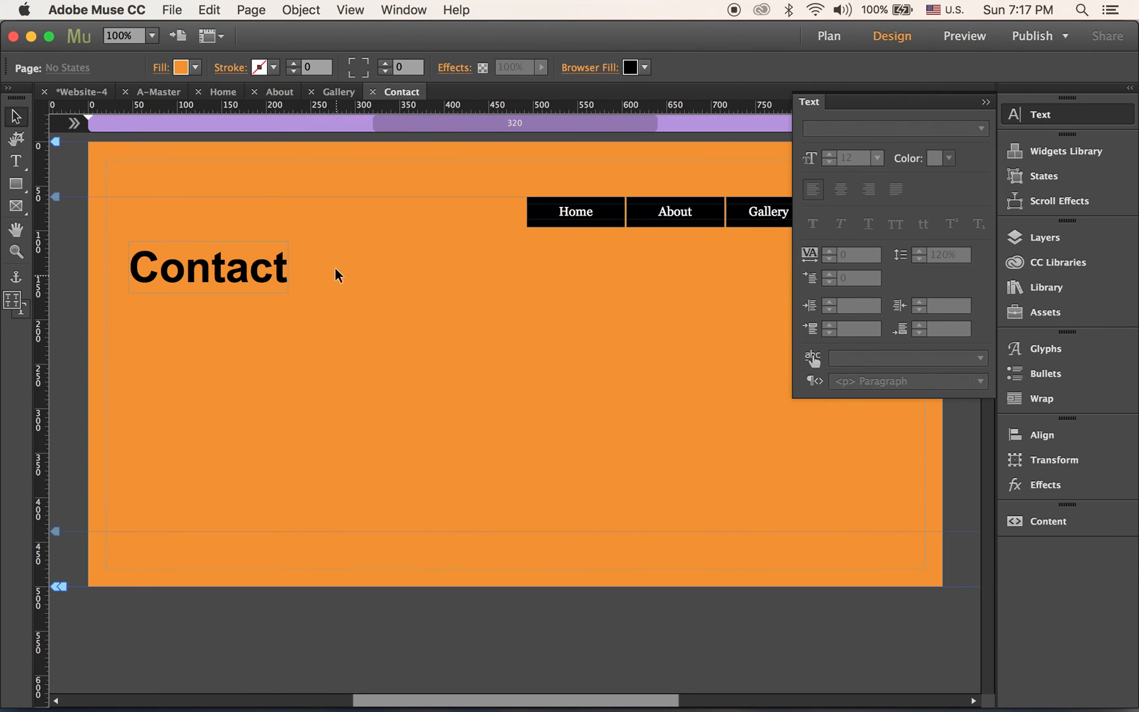
pyautogui.click(158, 93)
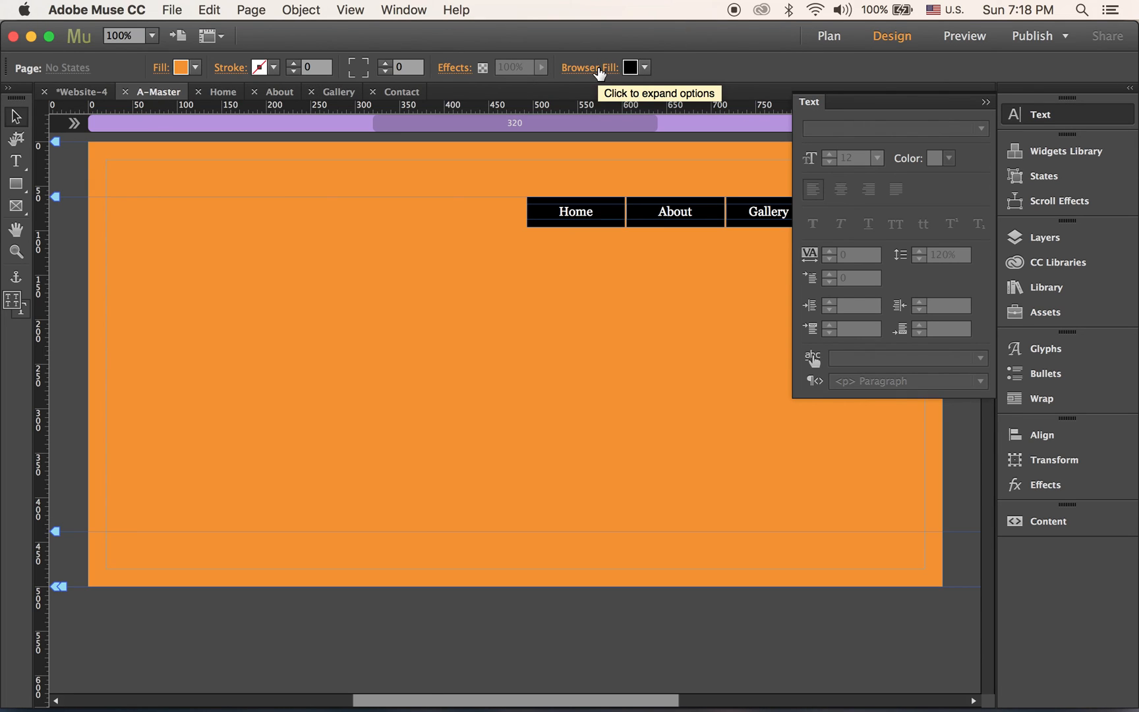
pyautogui.click(644, 68)
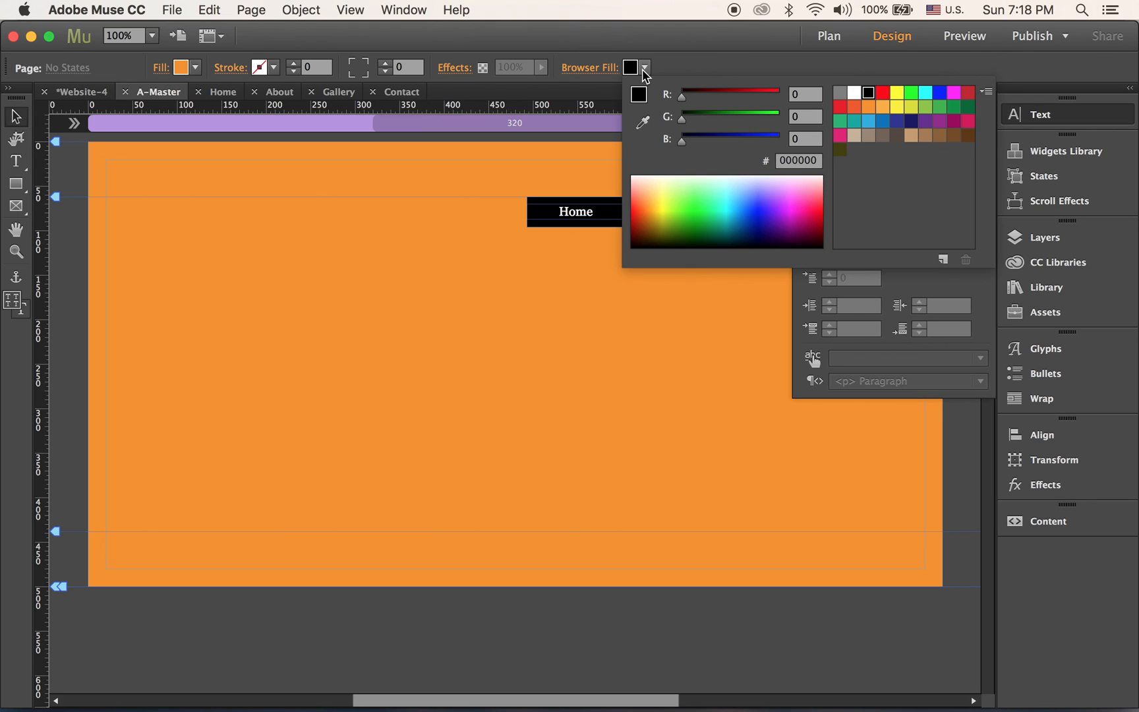
pyautogui.click(685, 69)
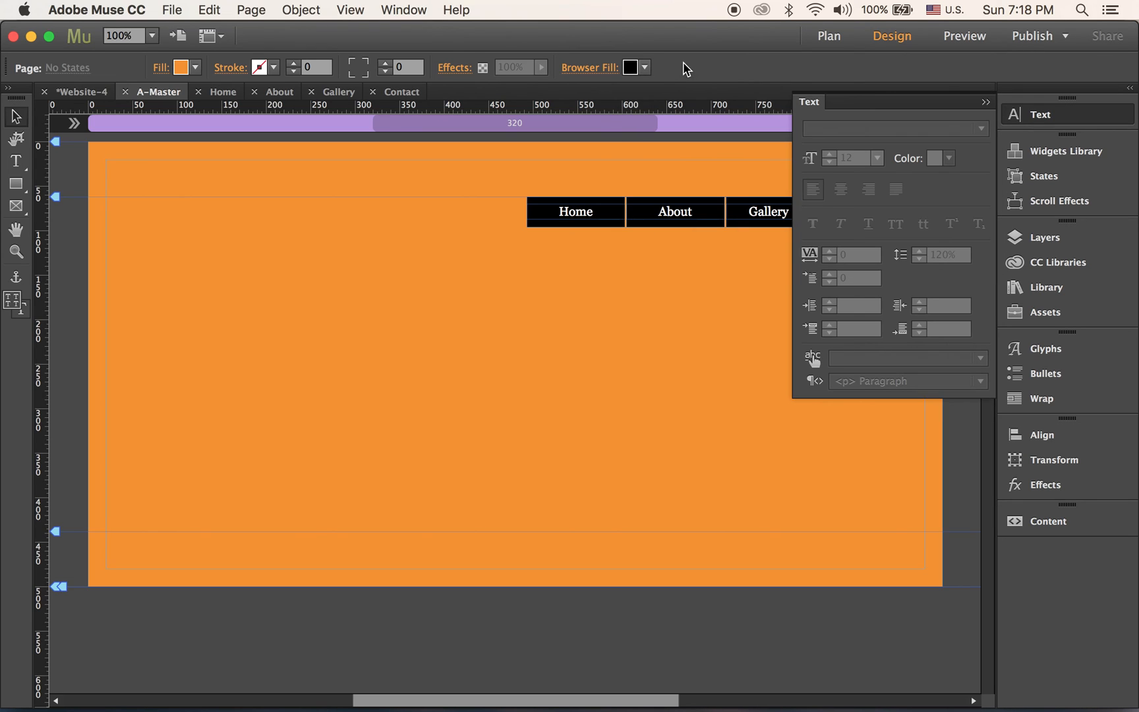
# - Add woodpattern.jpg from the Desktop as the master page's browser fill image, with the fitting kept at Tile
pyautogui.click(599, 71)
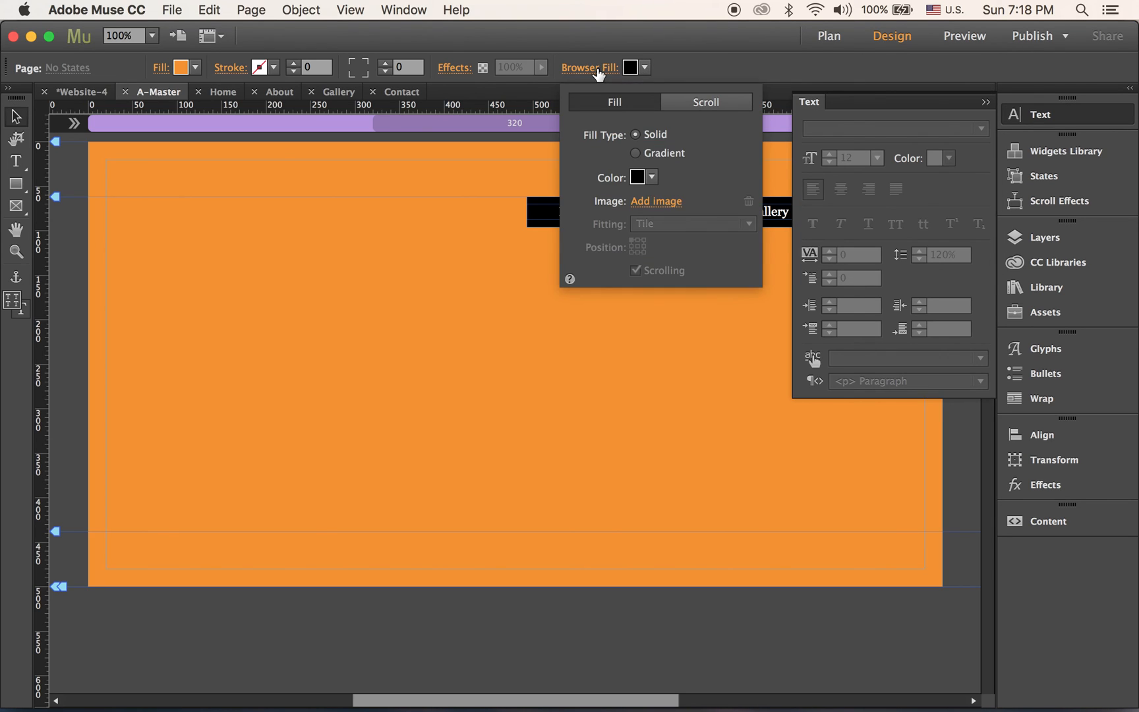
pyautogui.click(652, 215)
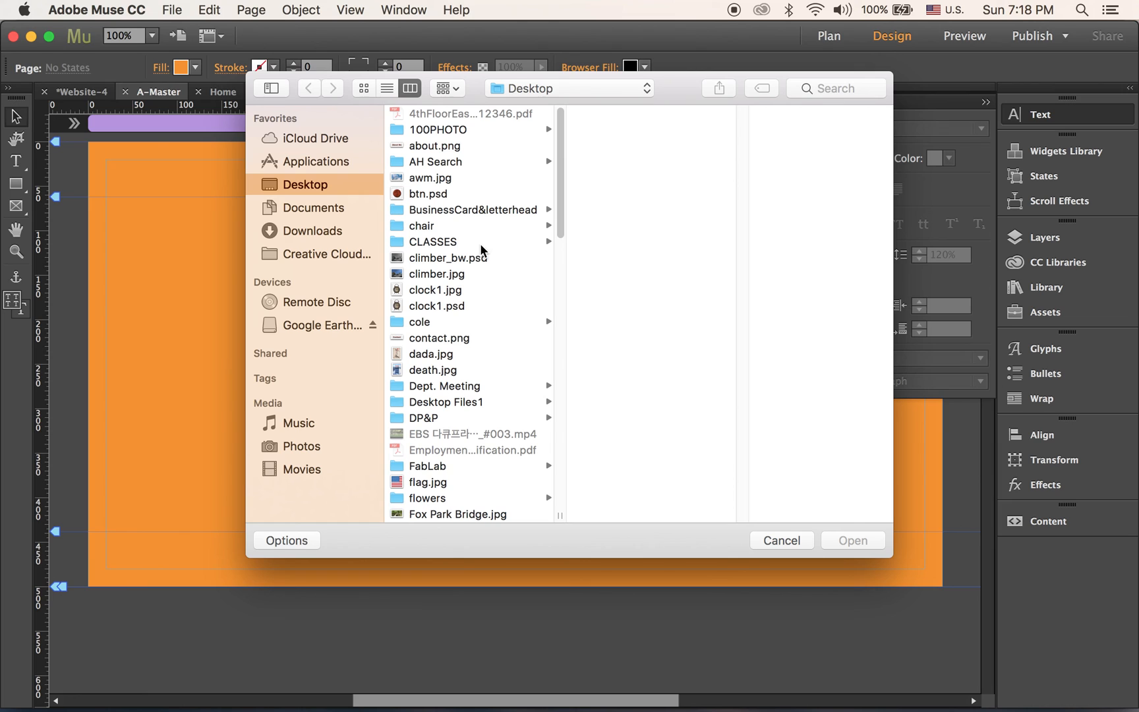
pyautogui.scroll(-10, 485, 262)
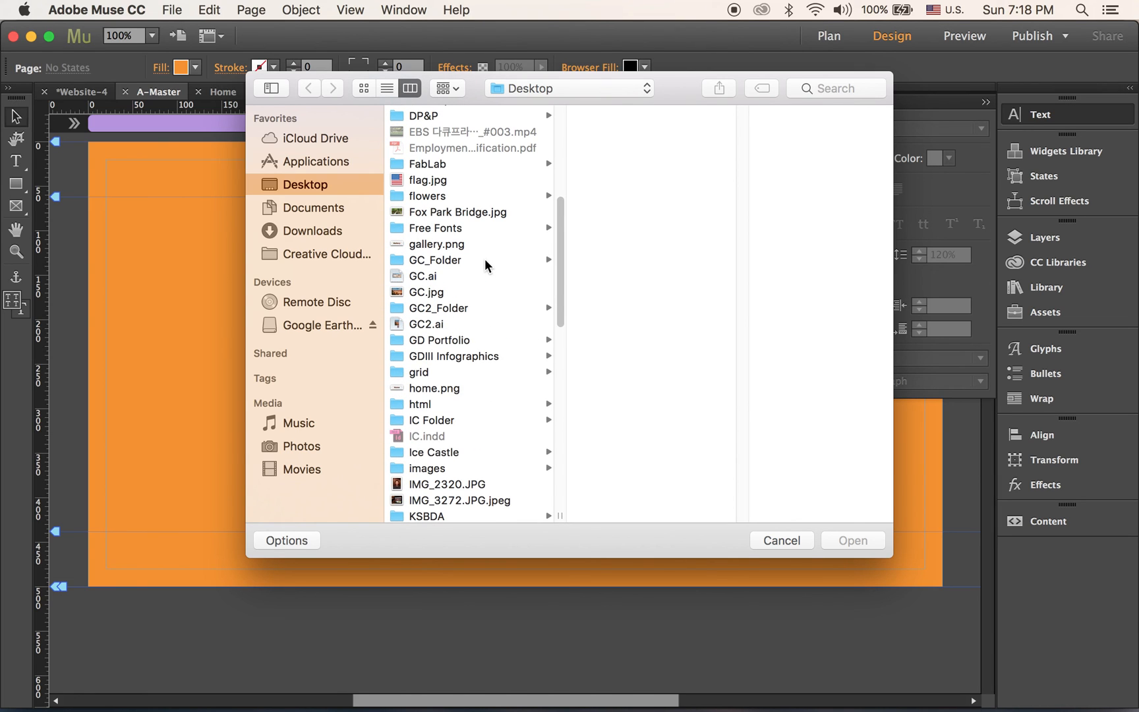
pyautogui.scroll(-4, 488, 296)
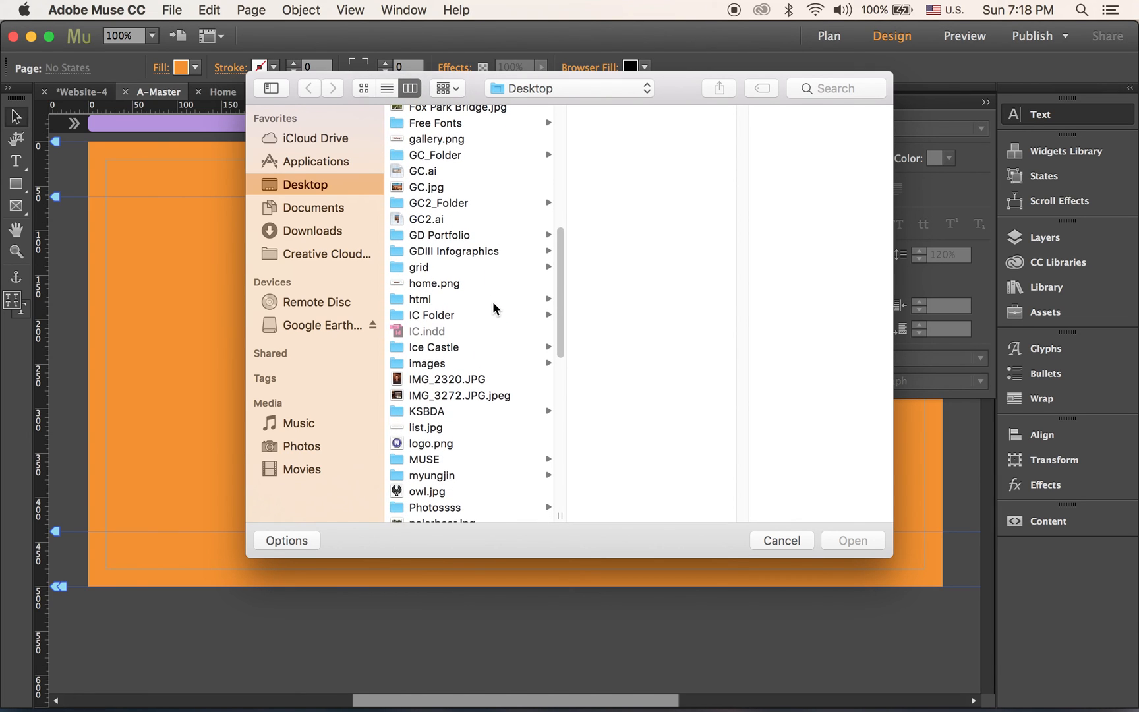
pyautogui.scroll(-7, 494, 308)
pyautogui.scroll(-10, 489, 307)
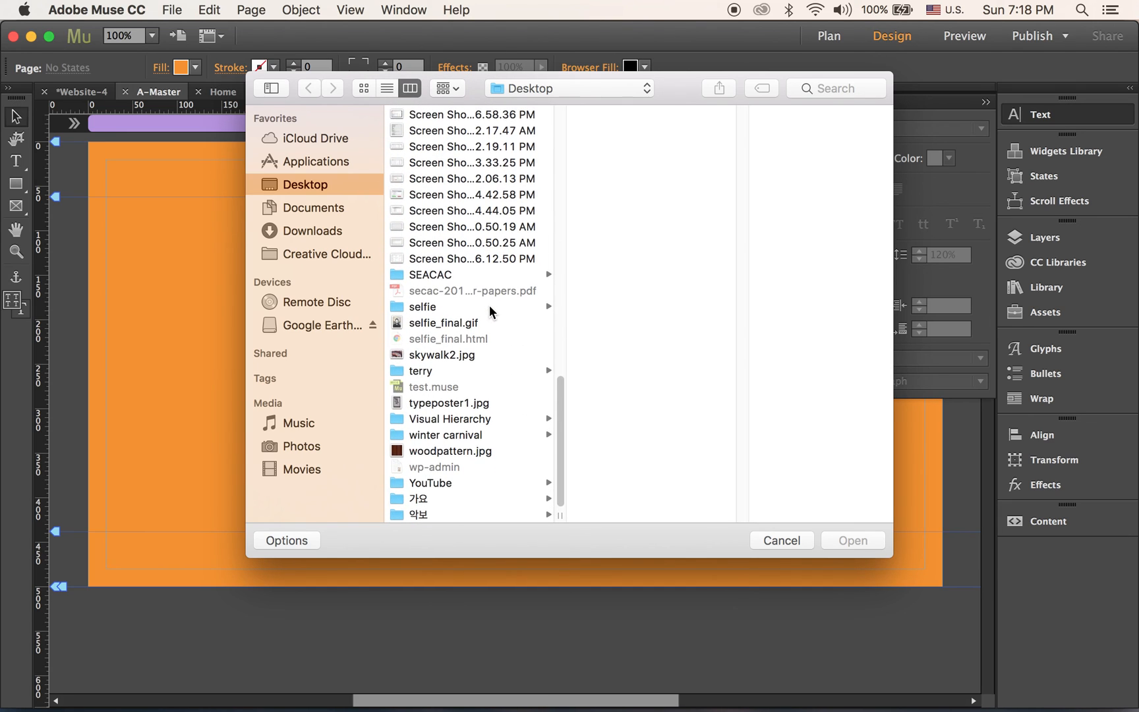
pyautogui.click(476, 455)
pyautogui.click(863, 539)
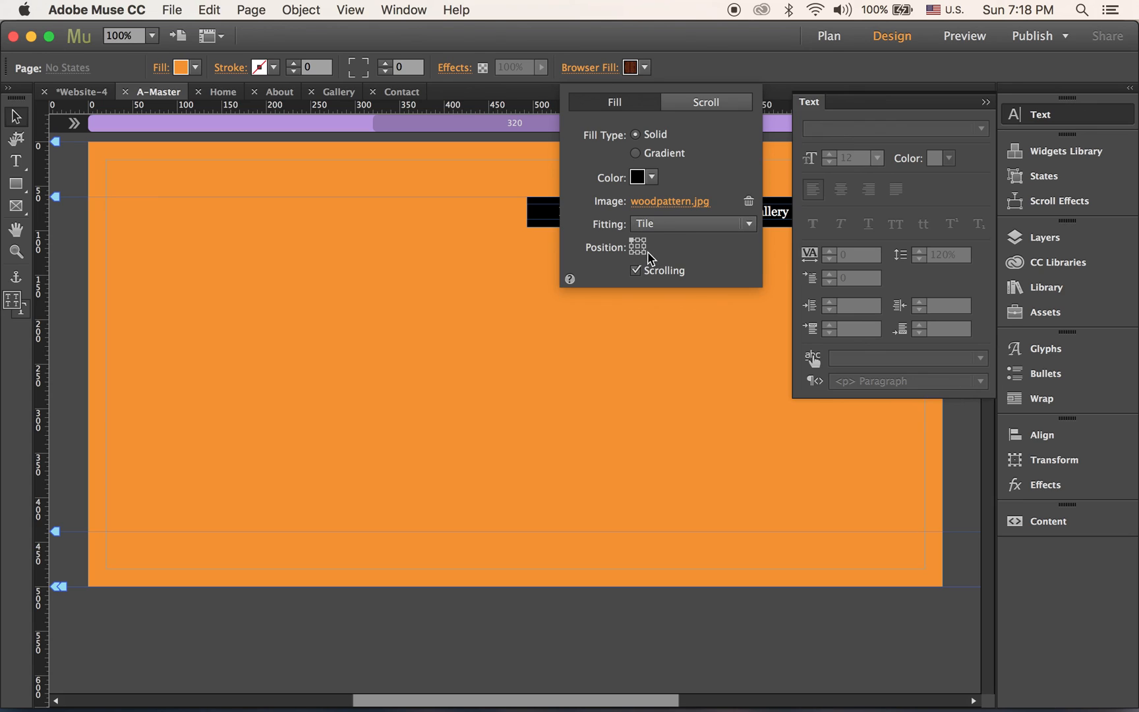
pyautogui.click(688, 226)
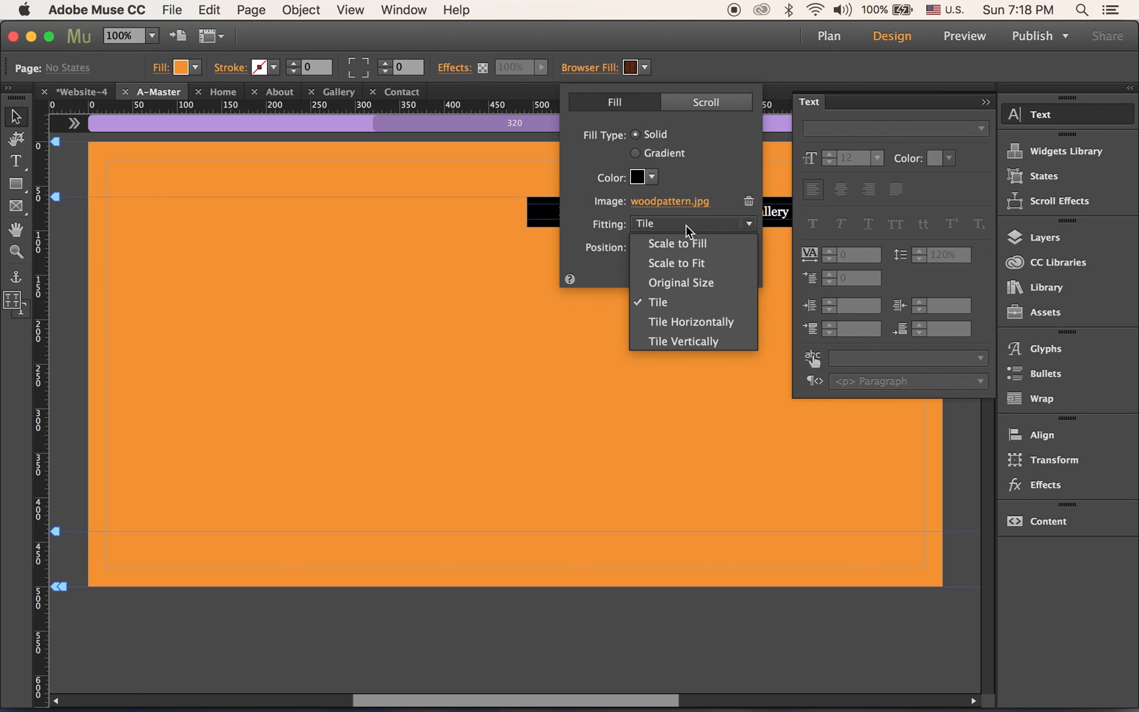
pyautogui.click(725, 177)
pyautogui.click(681, 401)
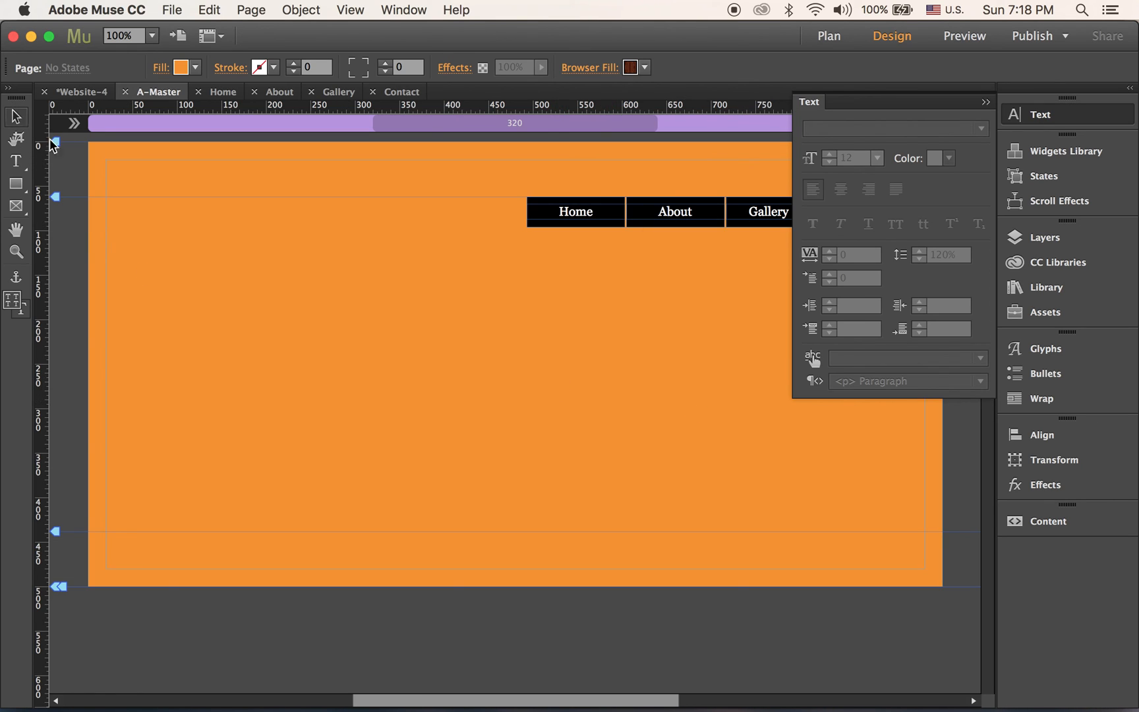
# - Change the master page's fill colour to white and set its fill opacity to 60%
pyautogui.click(161, 66)
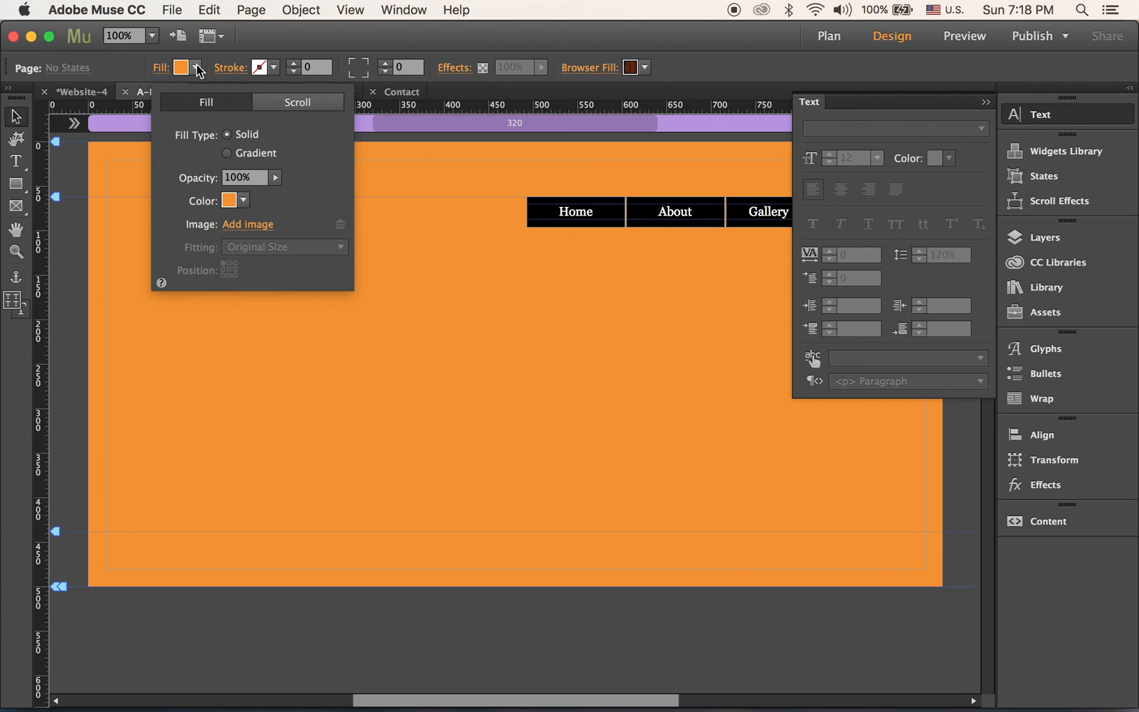
pyautogui.click(195, 67)
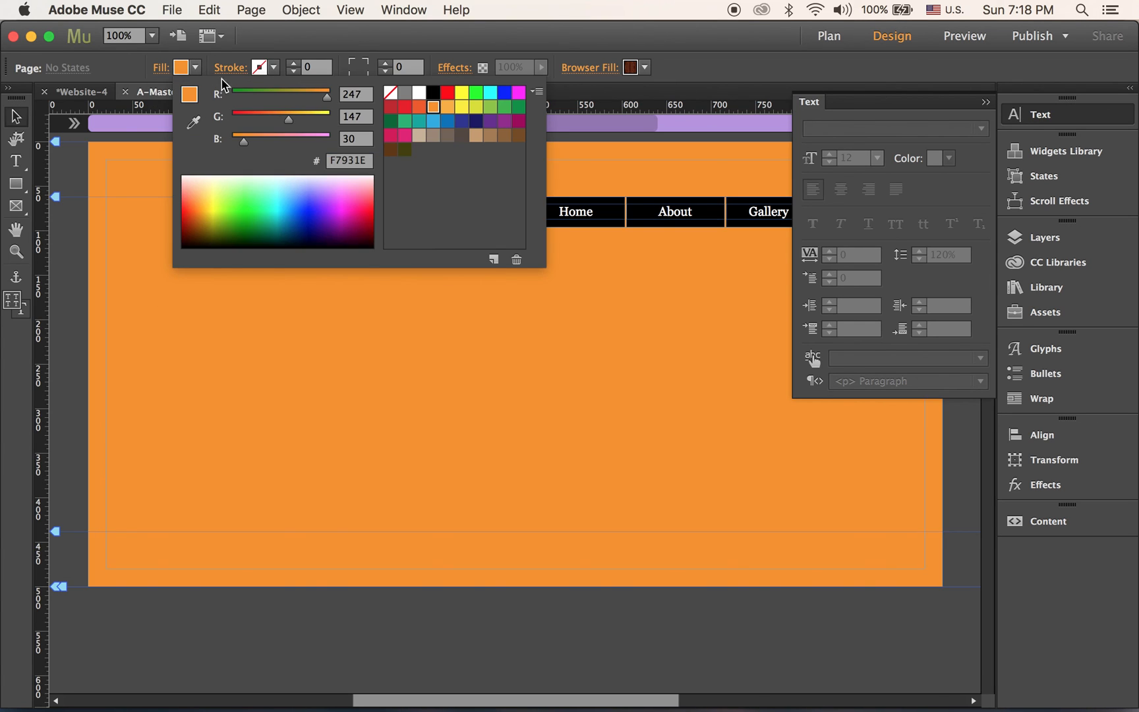
pyautogui.click(419, 92)
pyautogui.click(160, 74)
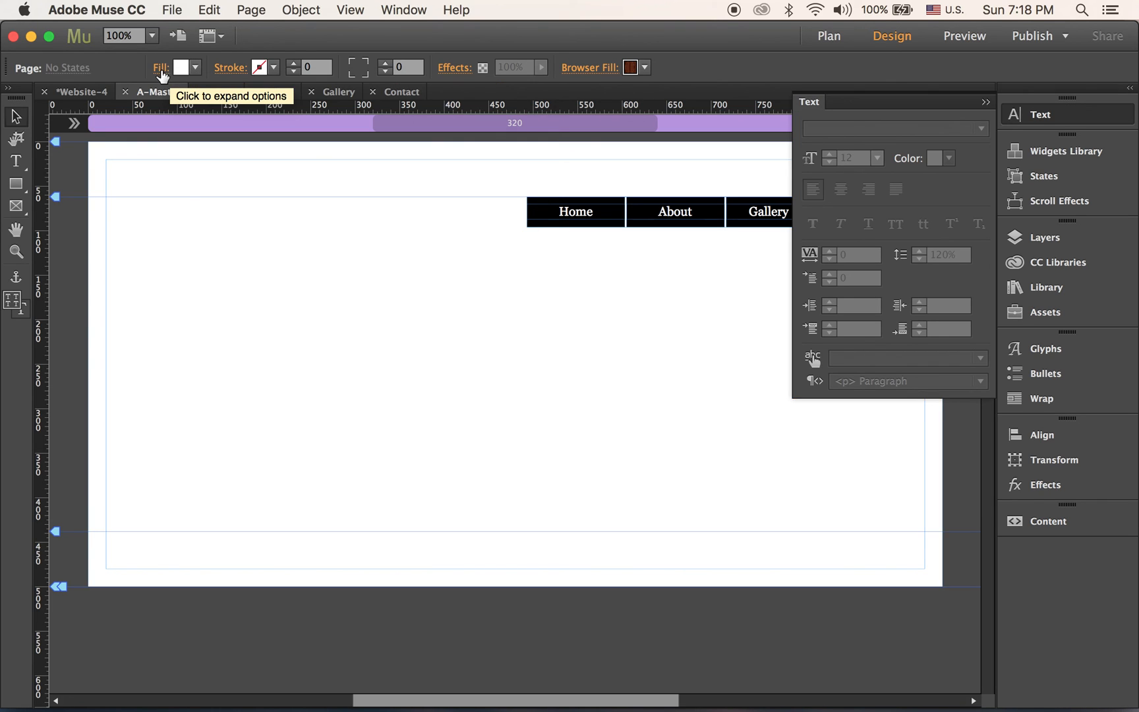
pyautogui.click(160, 72)
pyautogui.click(275, 177)
pyautogui.moveTo(278, 194); pyautogui.dragTo(248, 199)
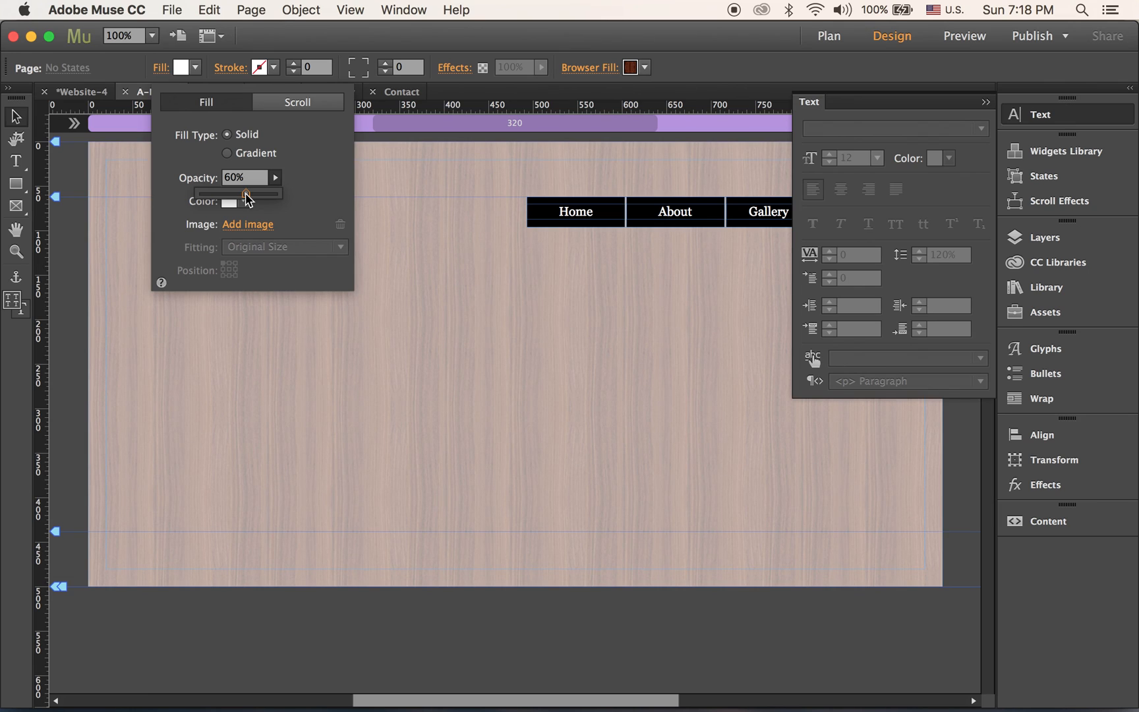
pyautogui.click(538, 620)
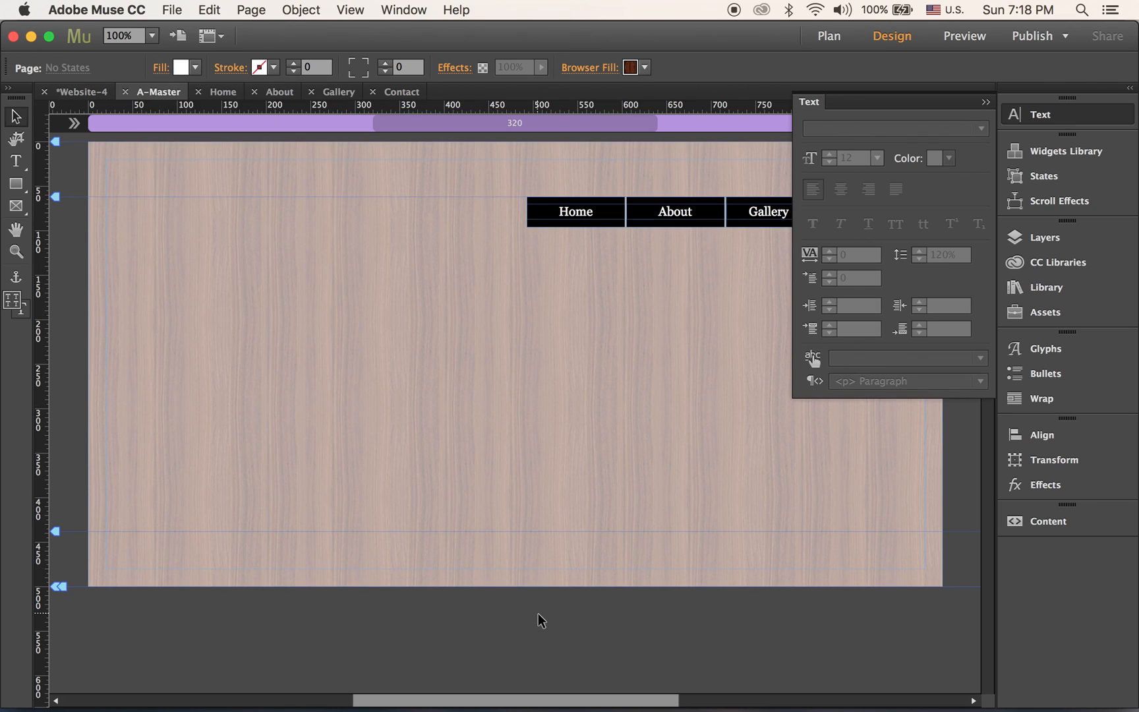
# - Preview the whole site in Chrome and check the wood background on the Home and About pages
pyautogui.click(173, 9)
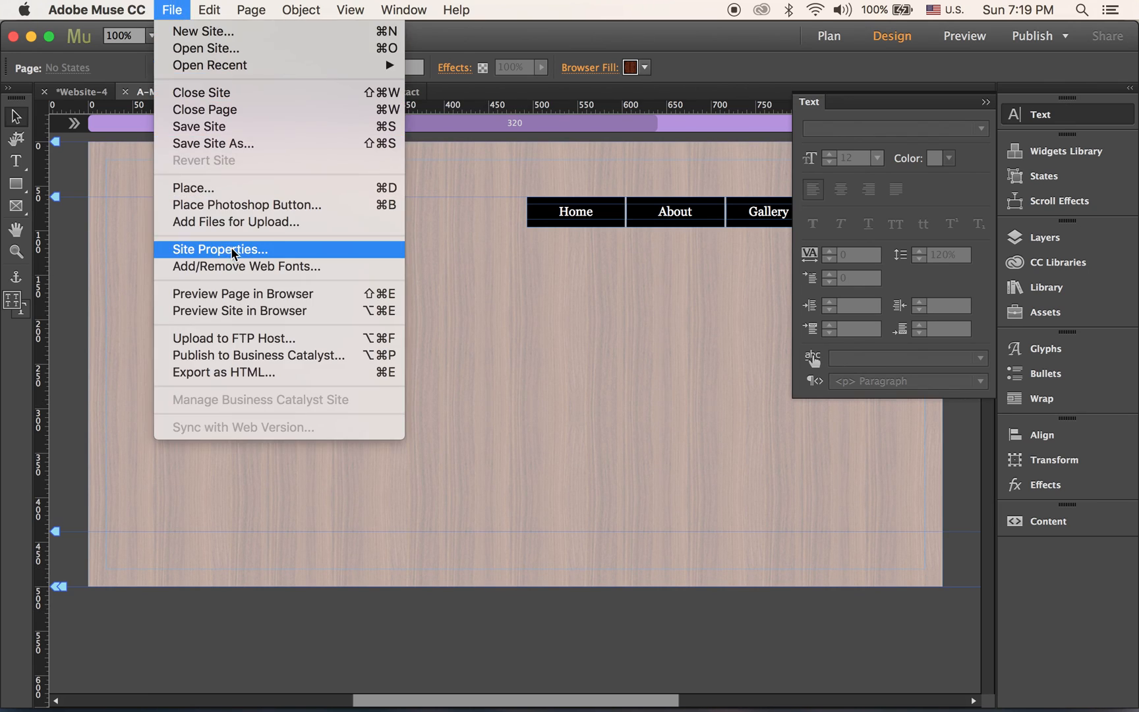
pyautogui.click(241, 308)
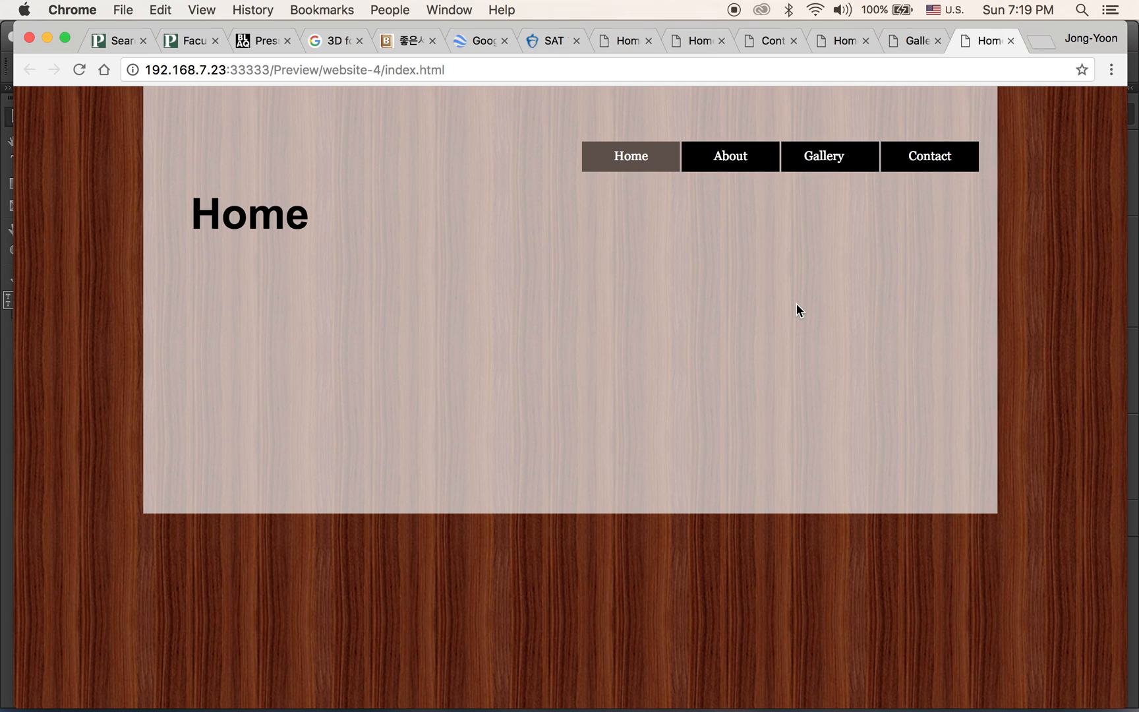
pyautogui.click(730, 155)
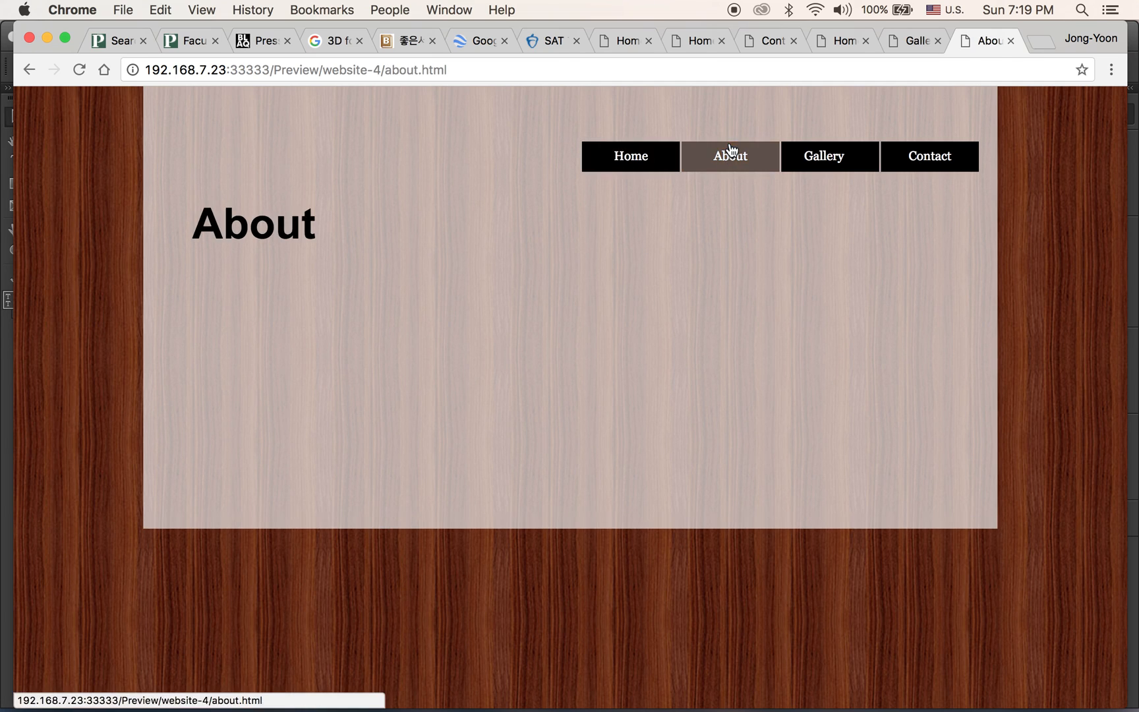